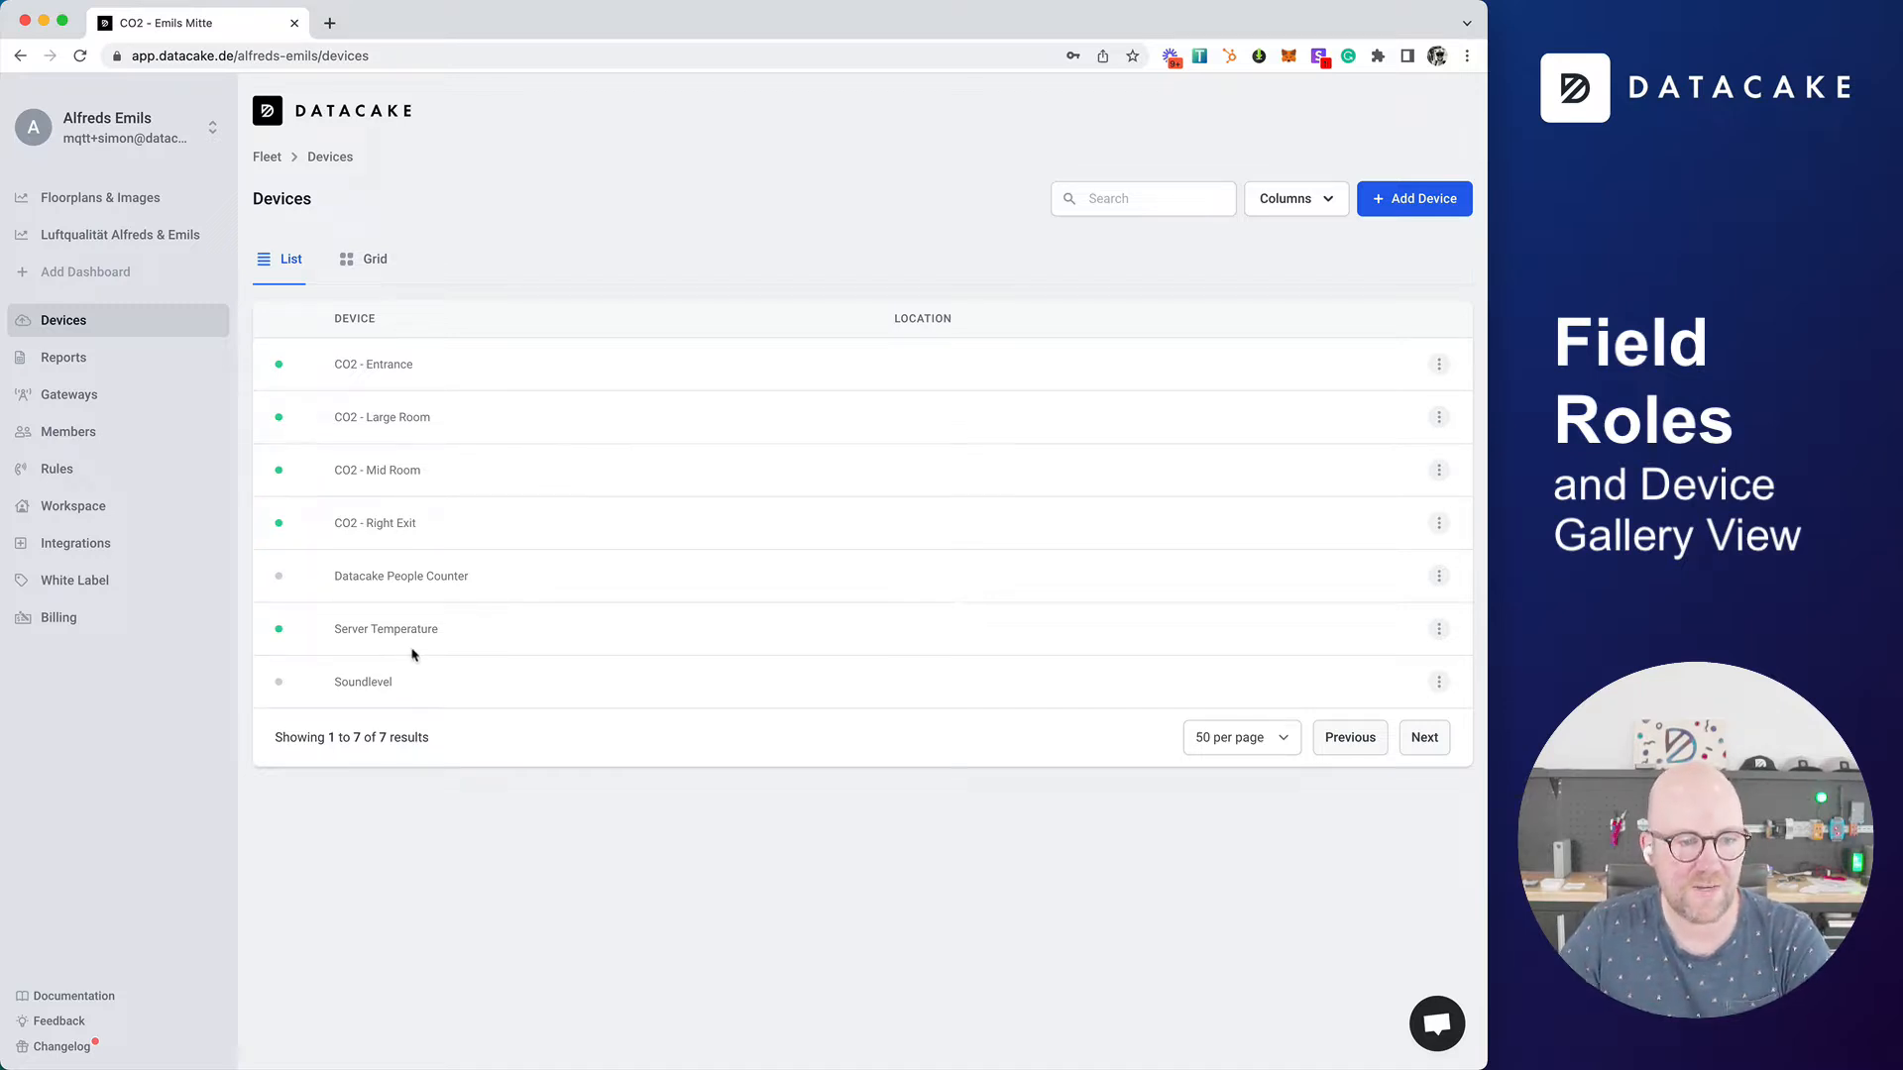
Step: Open the configuration of the CO2 - Mid Room device and go to its Fields list
left_click(393, 472)
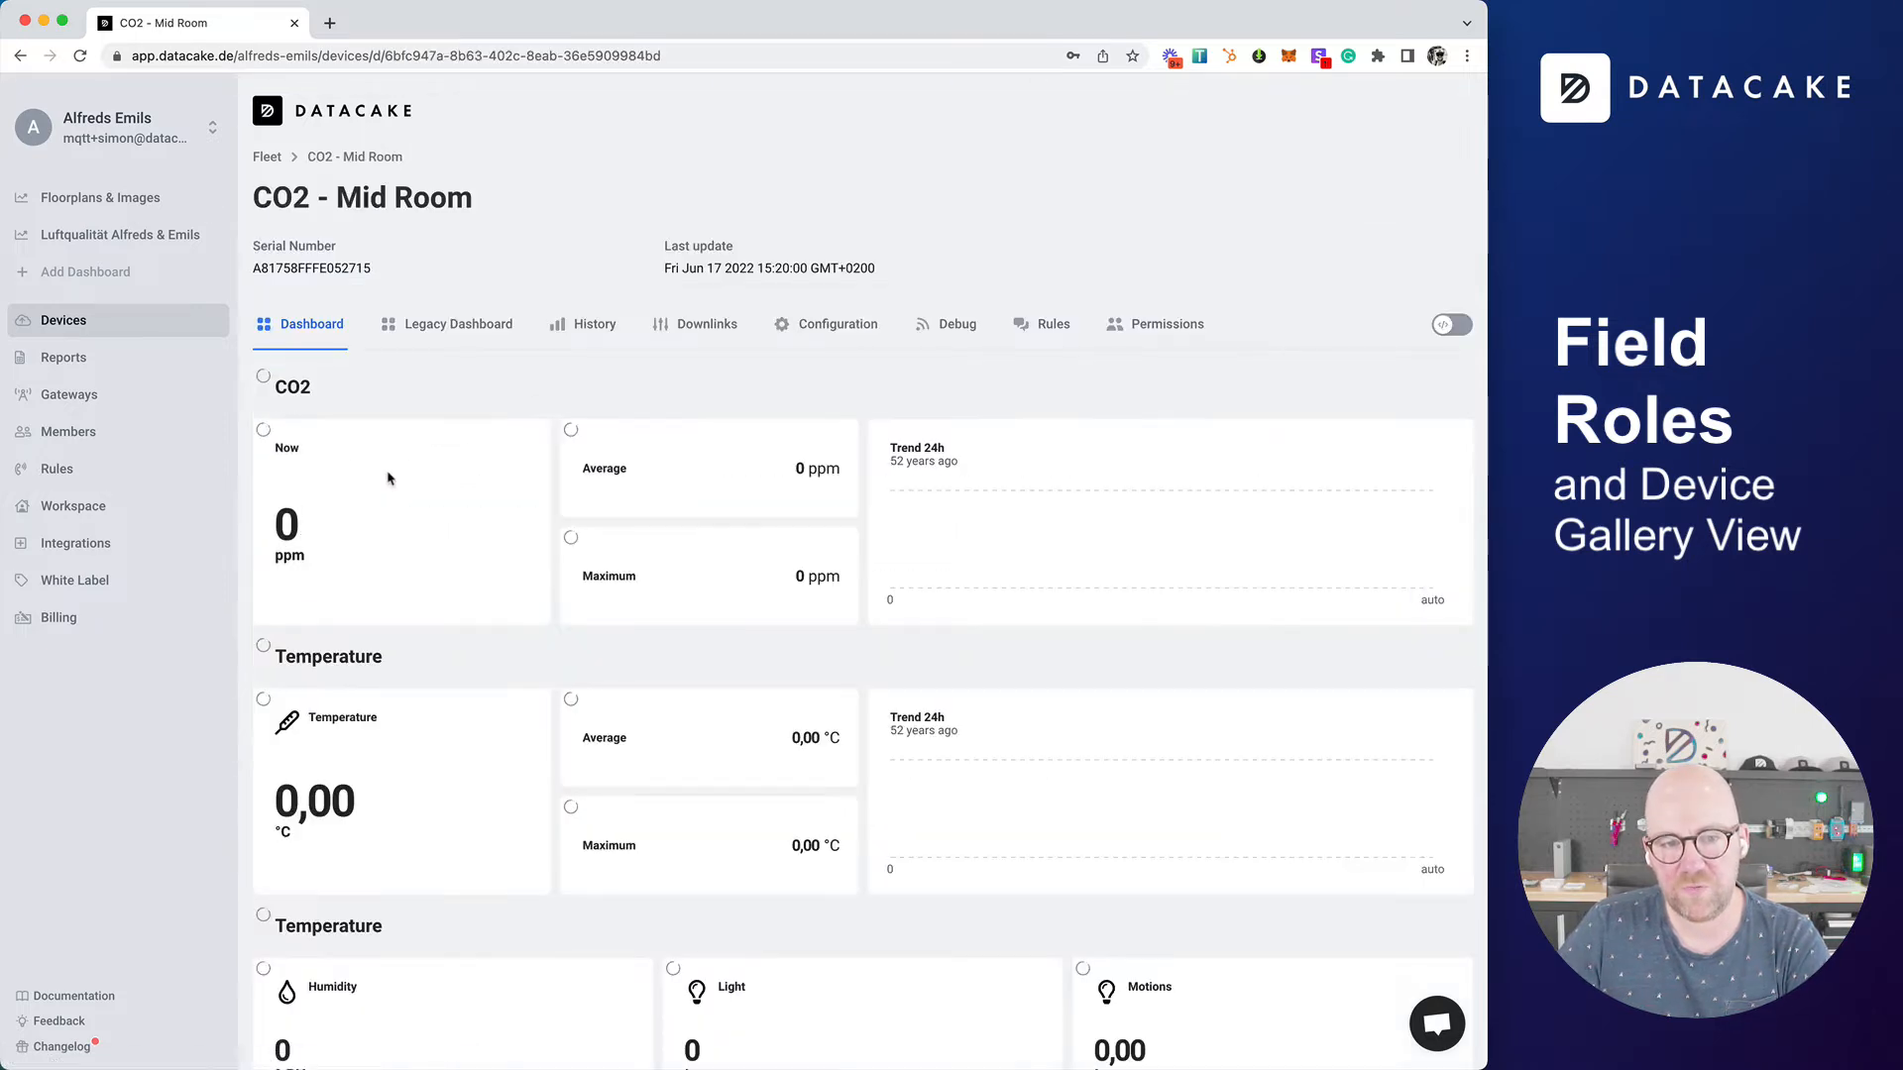
left_click(837, 327)
scroll(255, 455, "down", 10)
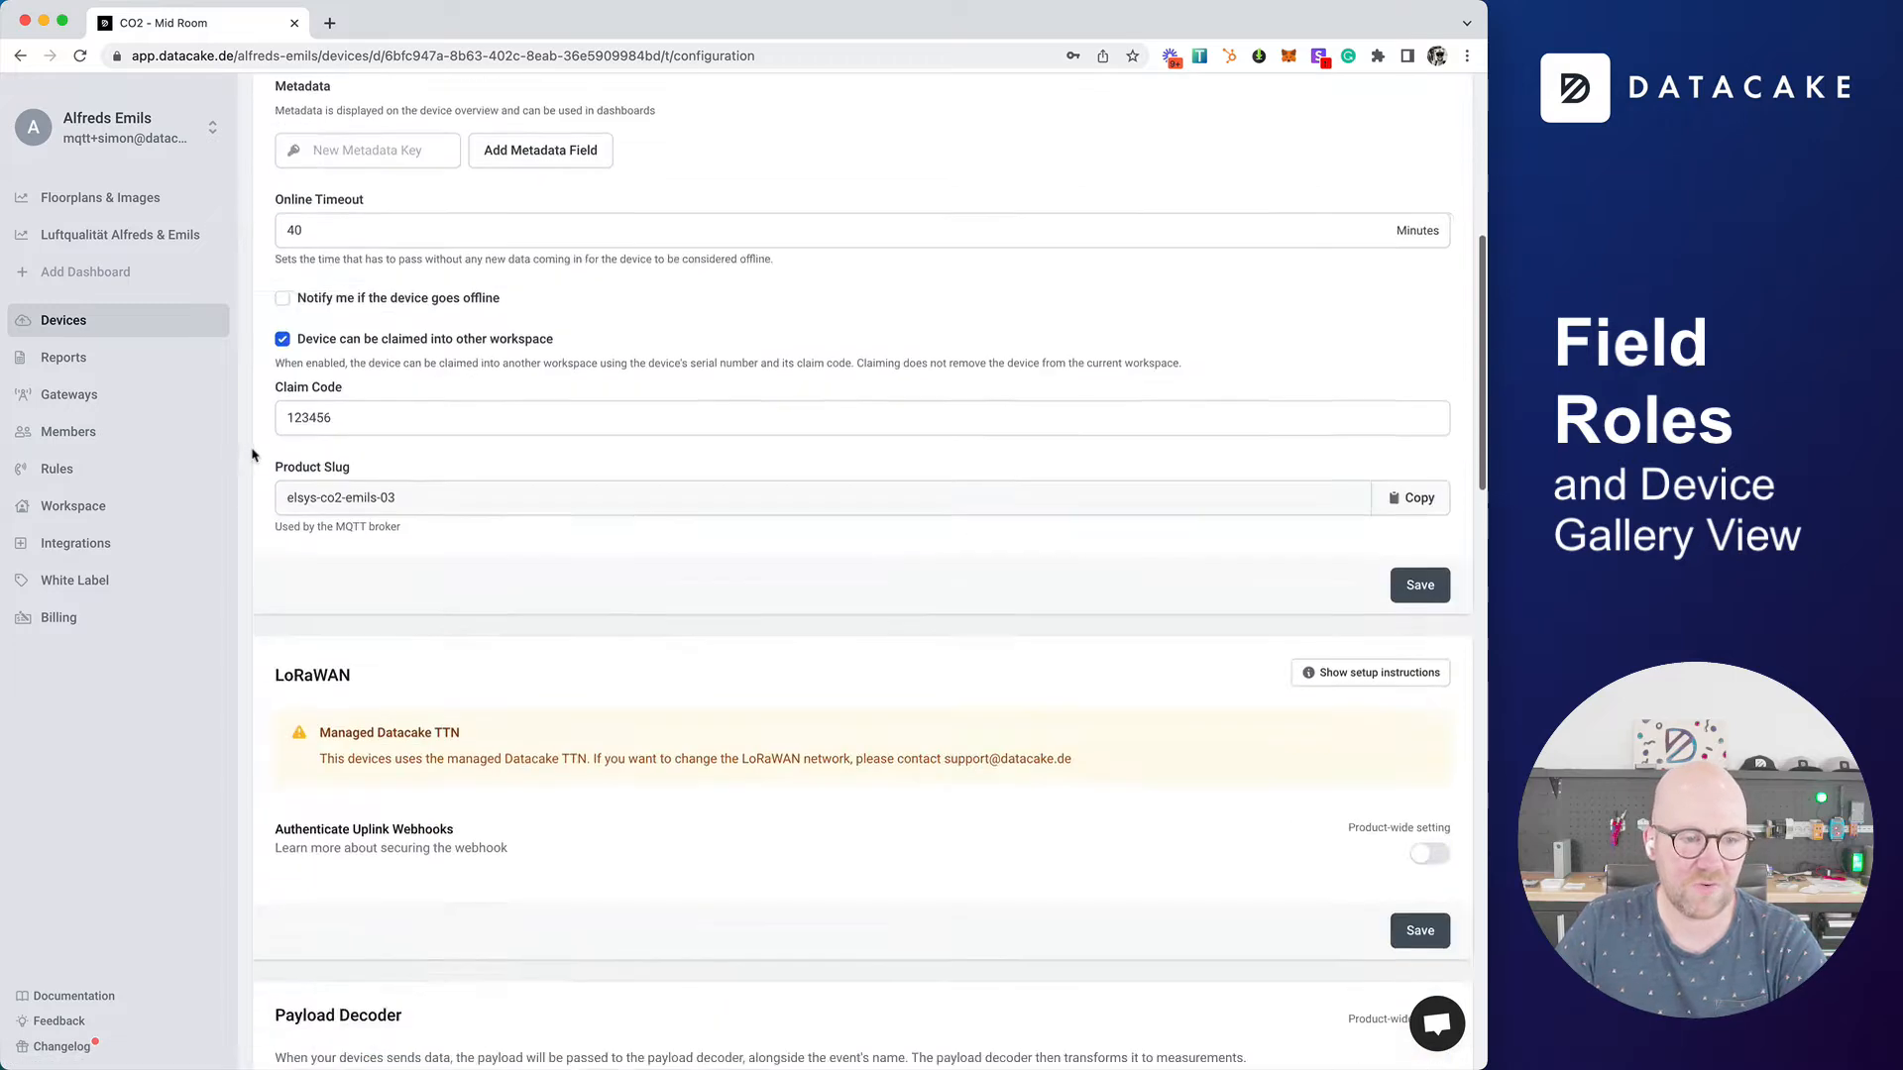
scroll(255, 455, "down", 13)
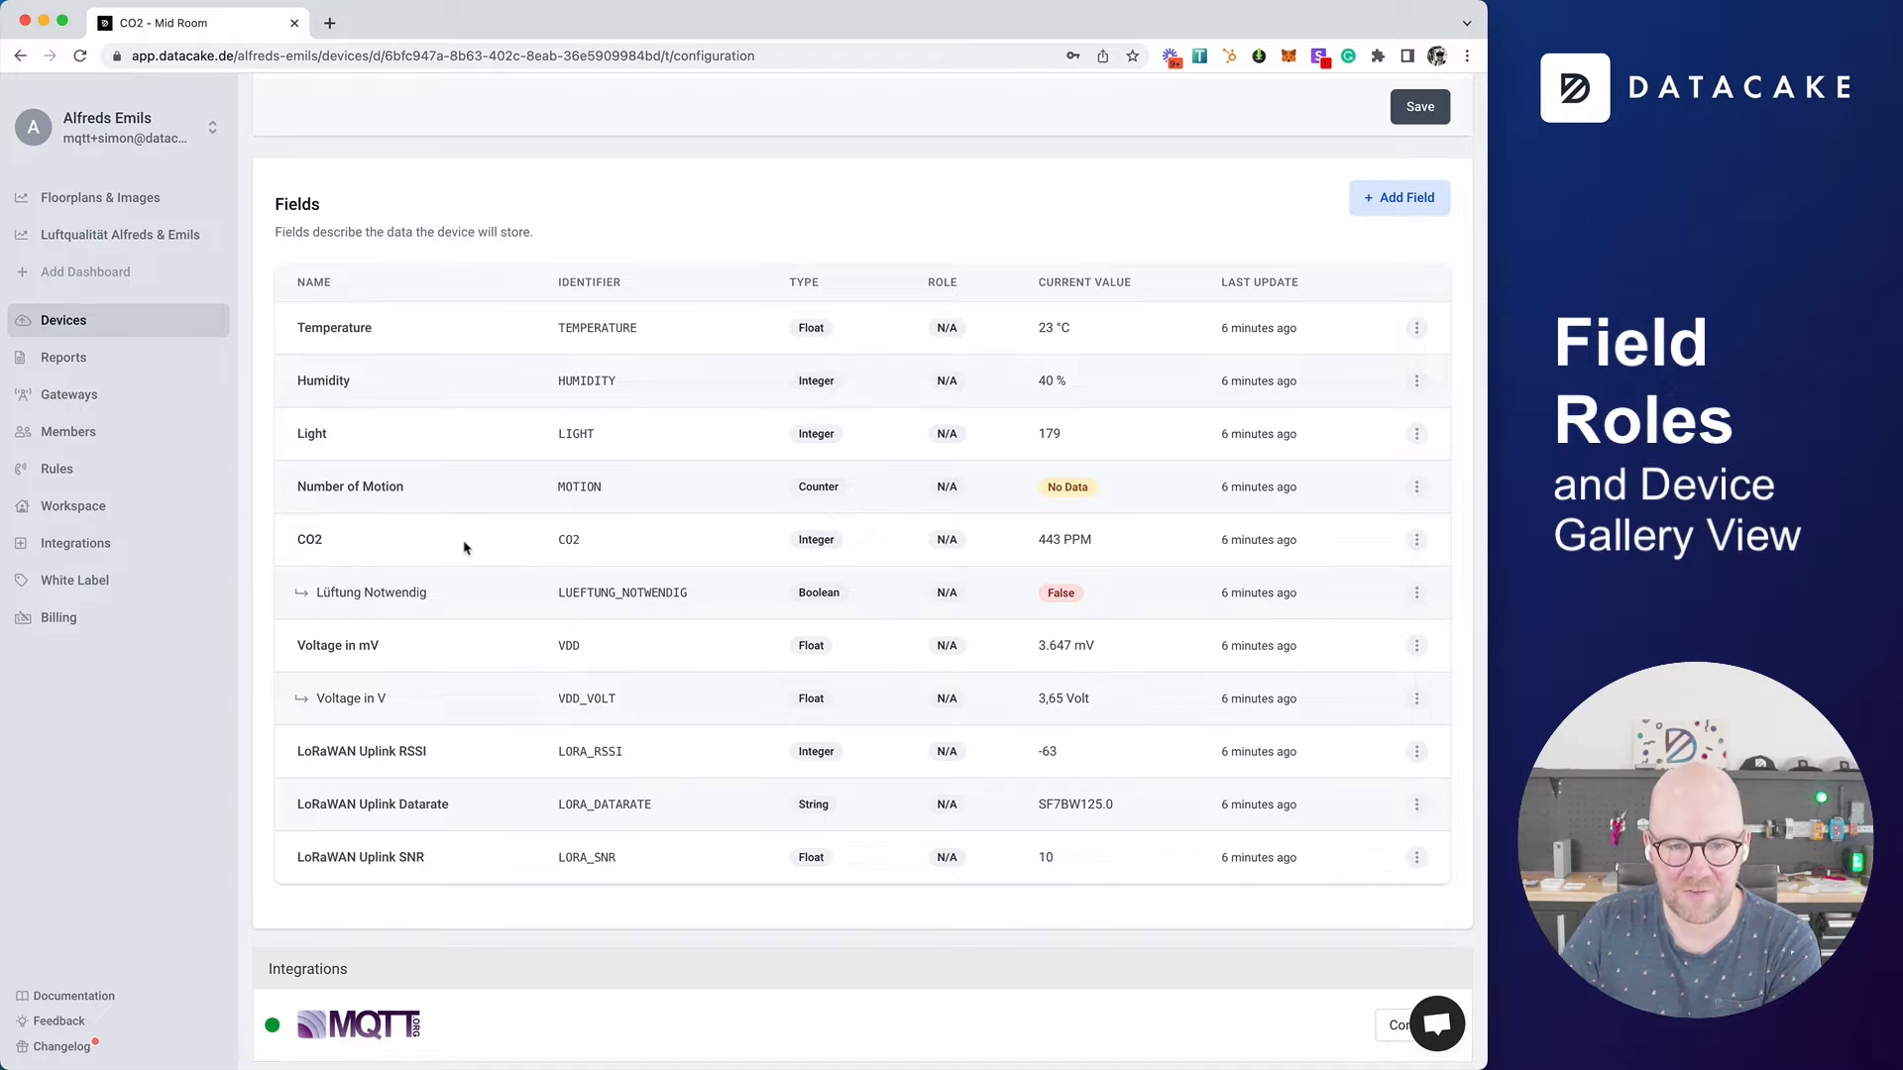
Step: Assign the Primary role to the CO2 field and save the field
double_click(575, 541)
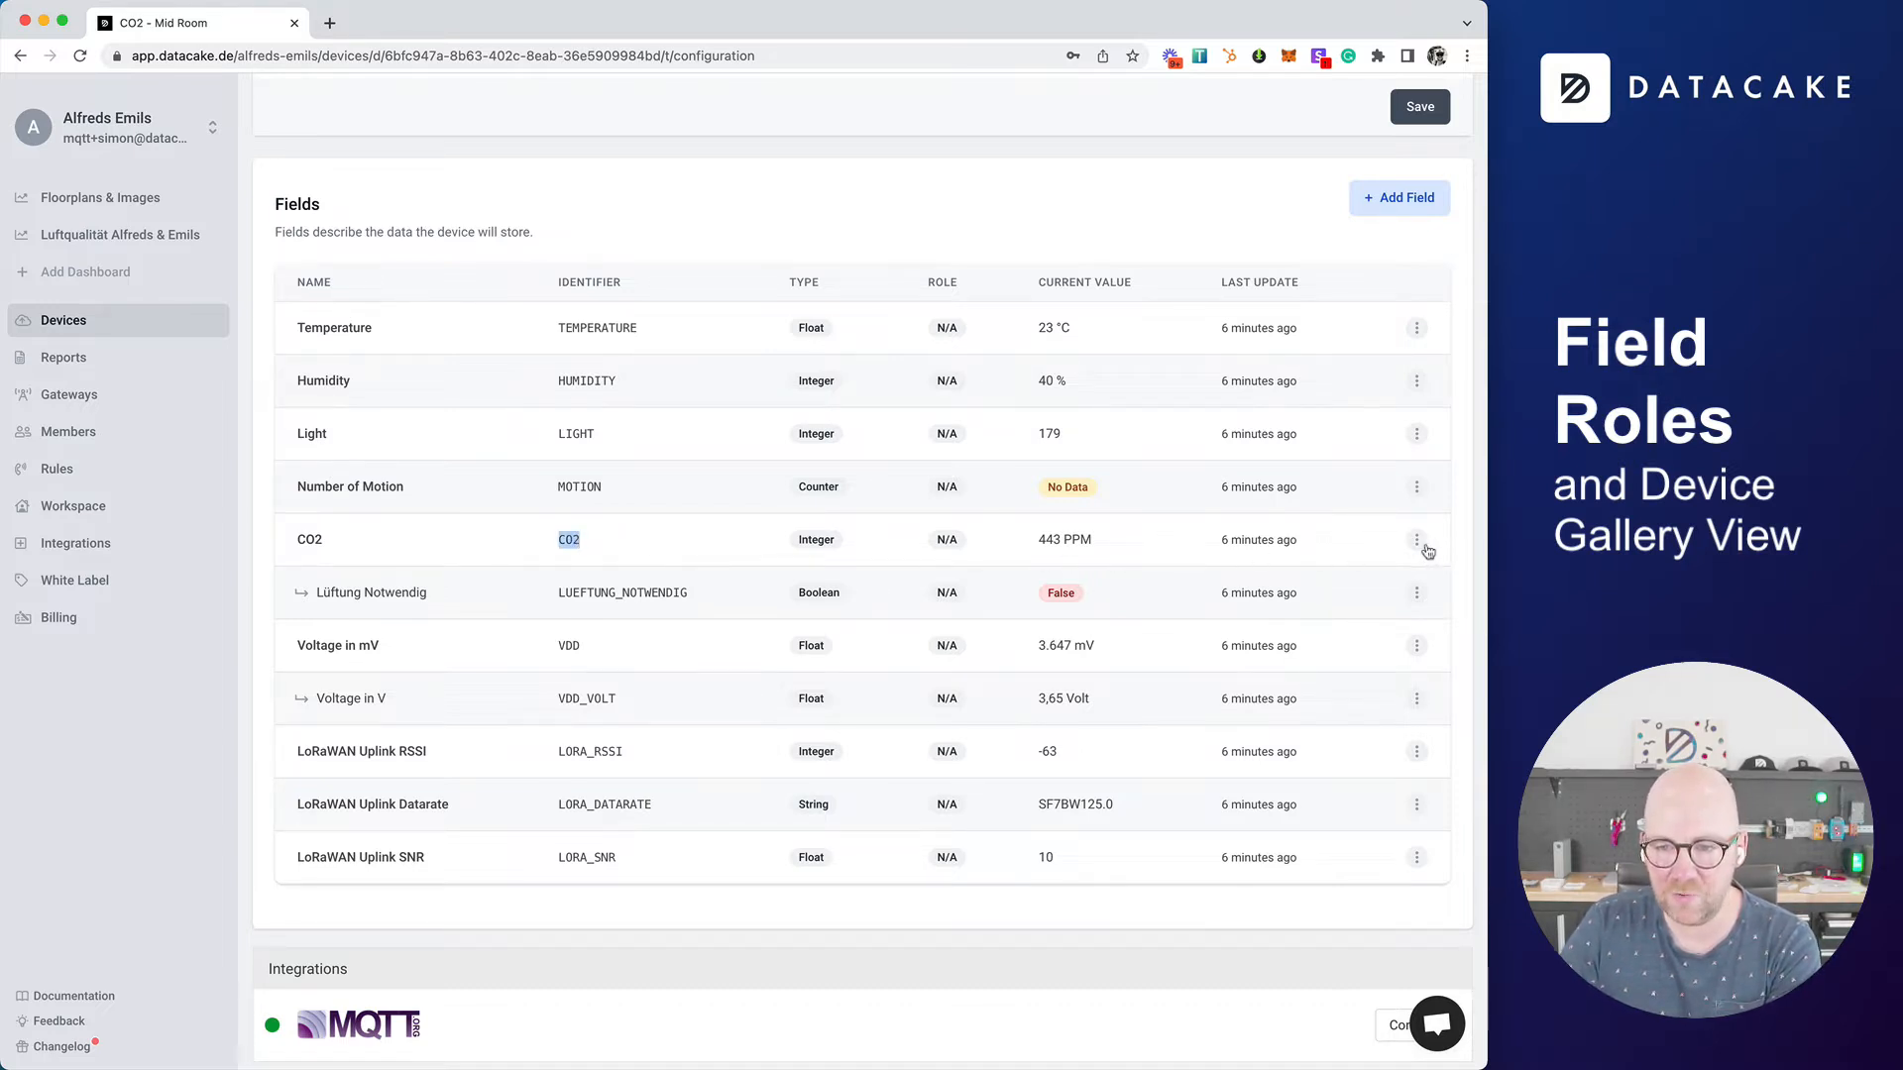
left_click(1417, 542)
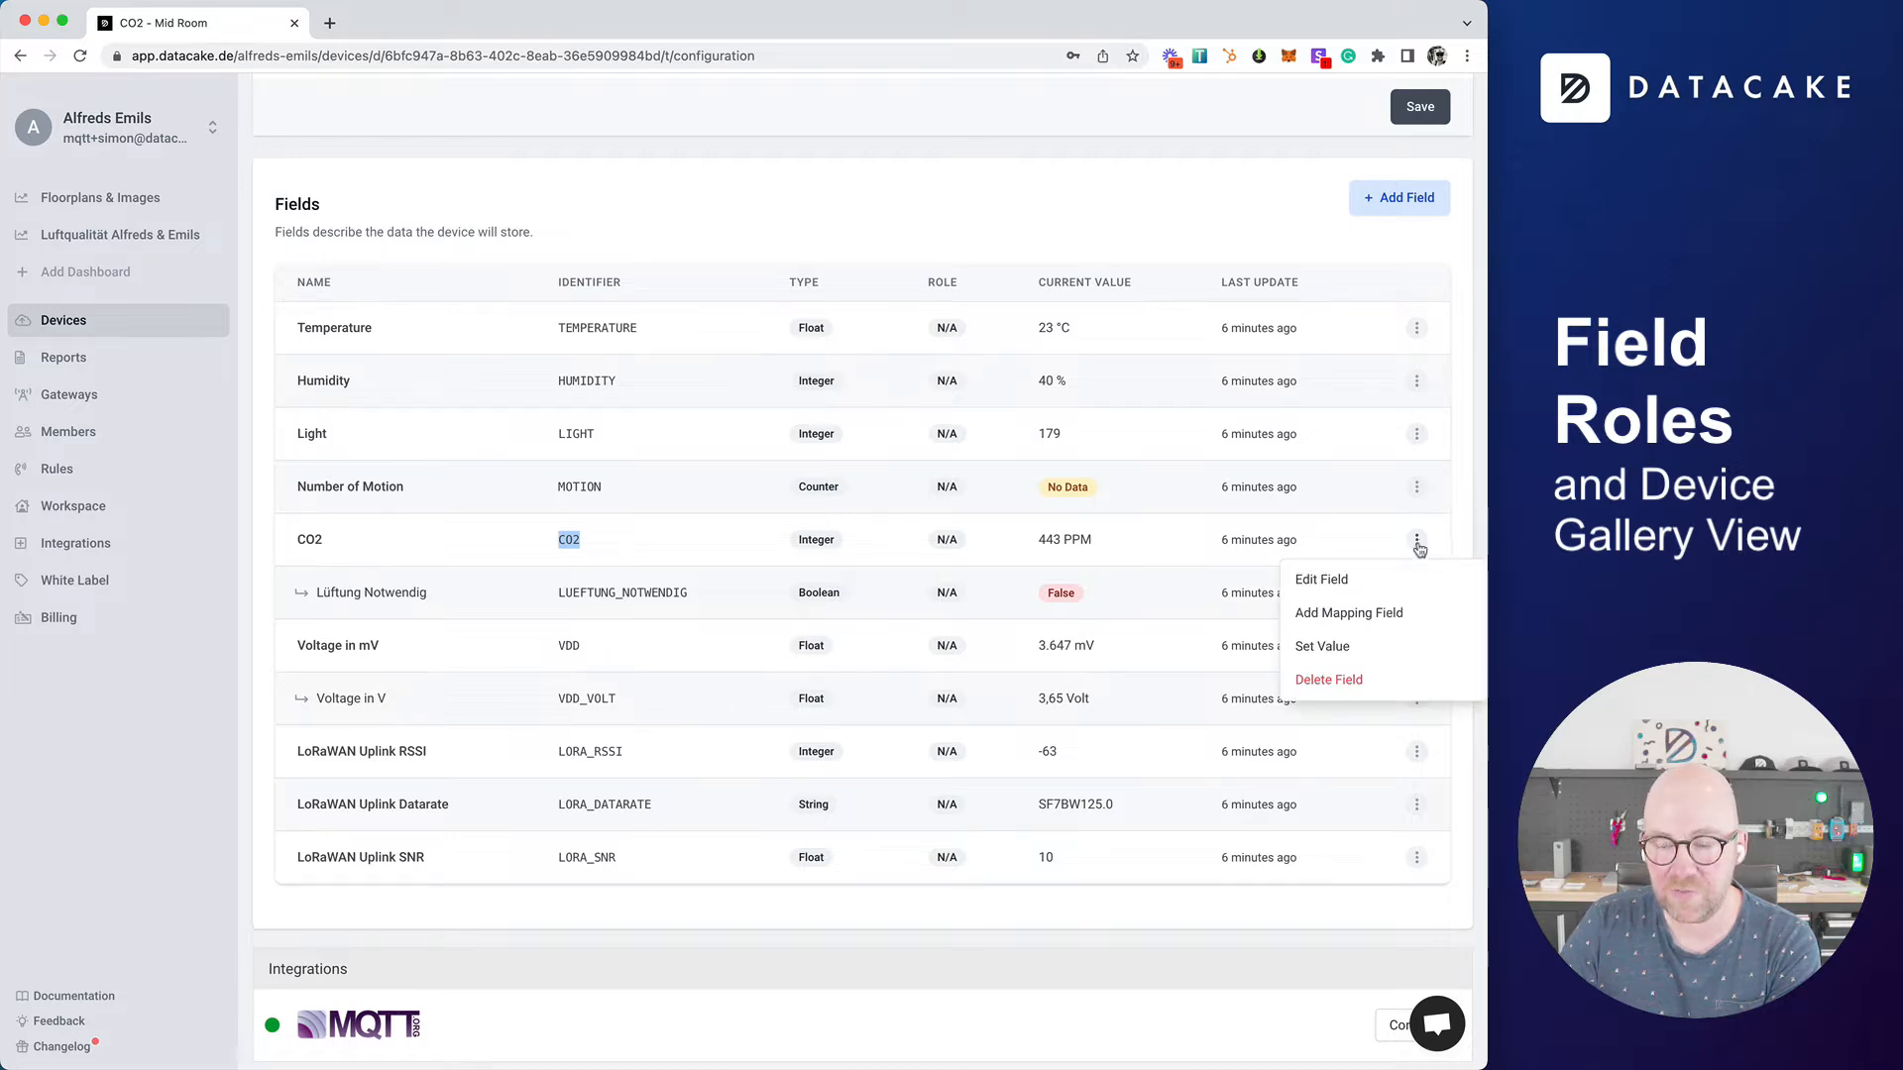
left_click(1372, 590)
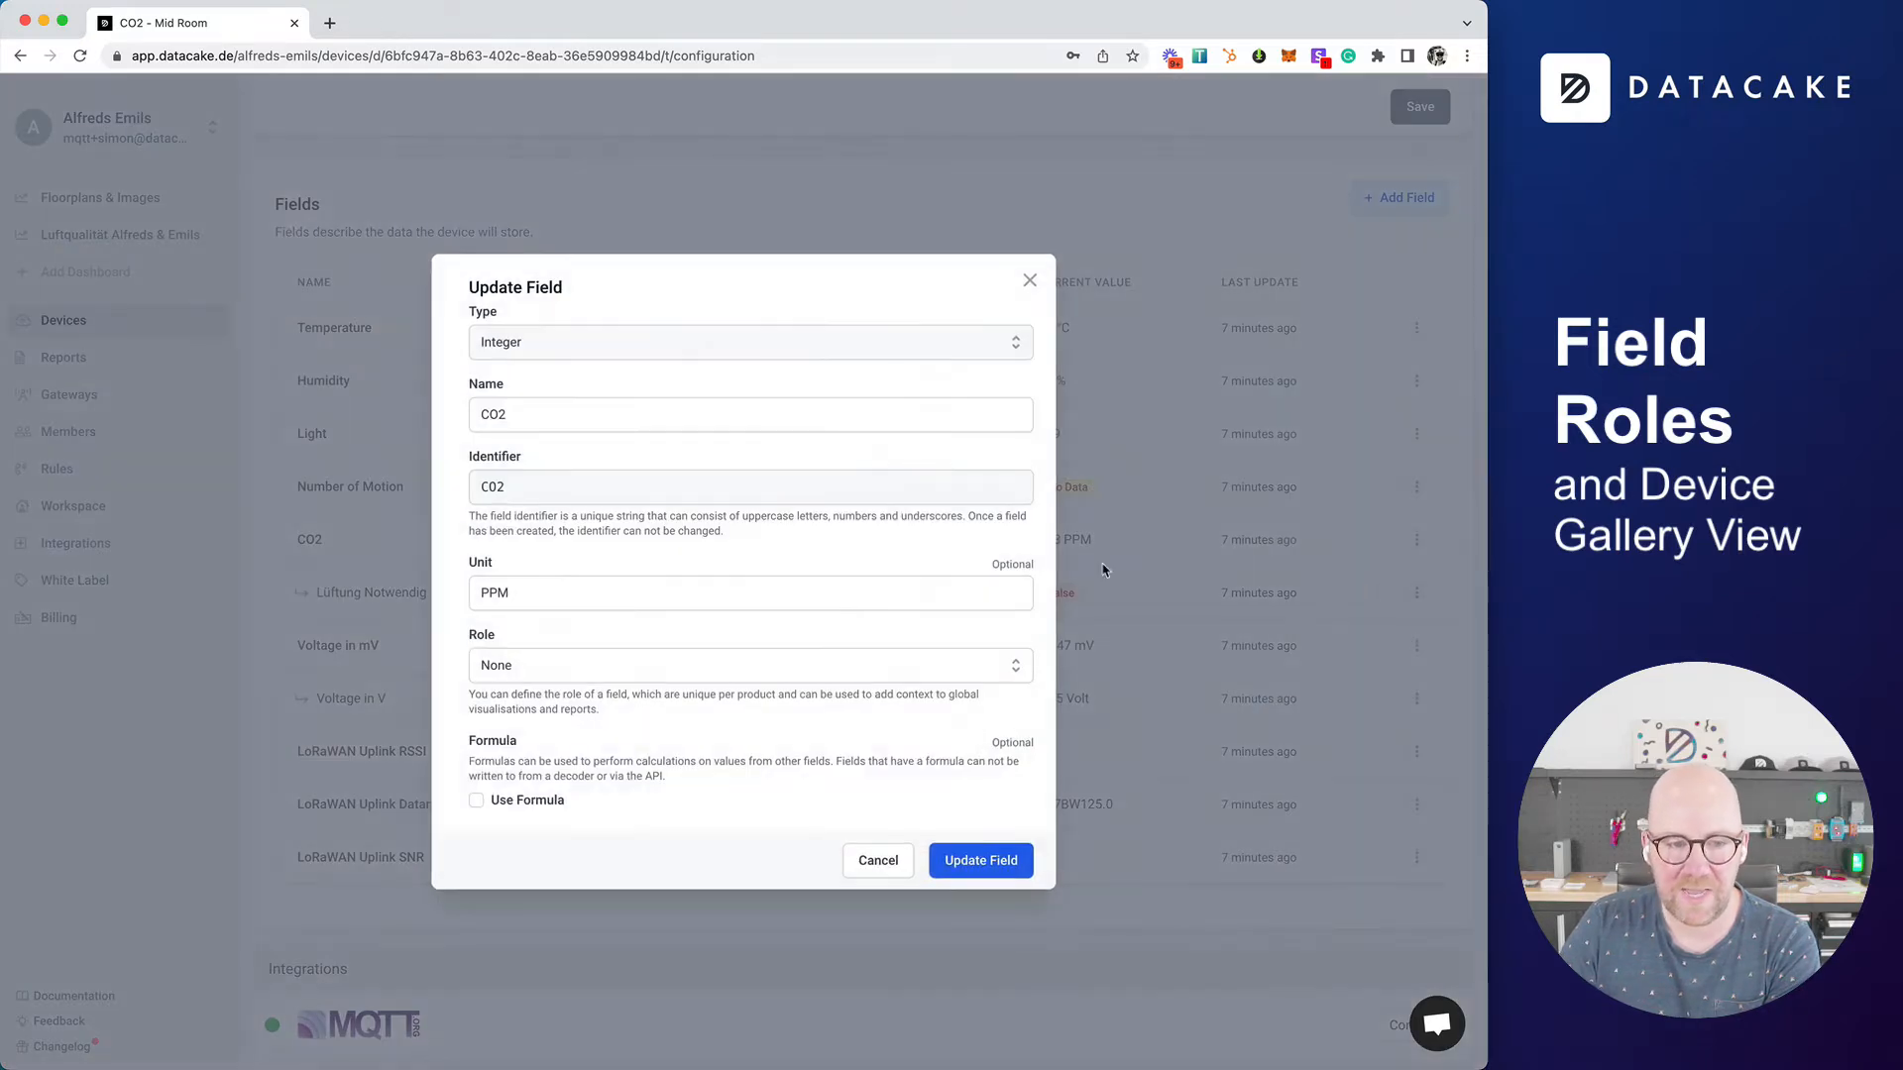
double_click(482, 636)
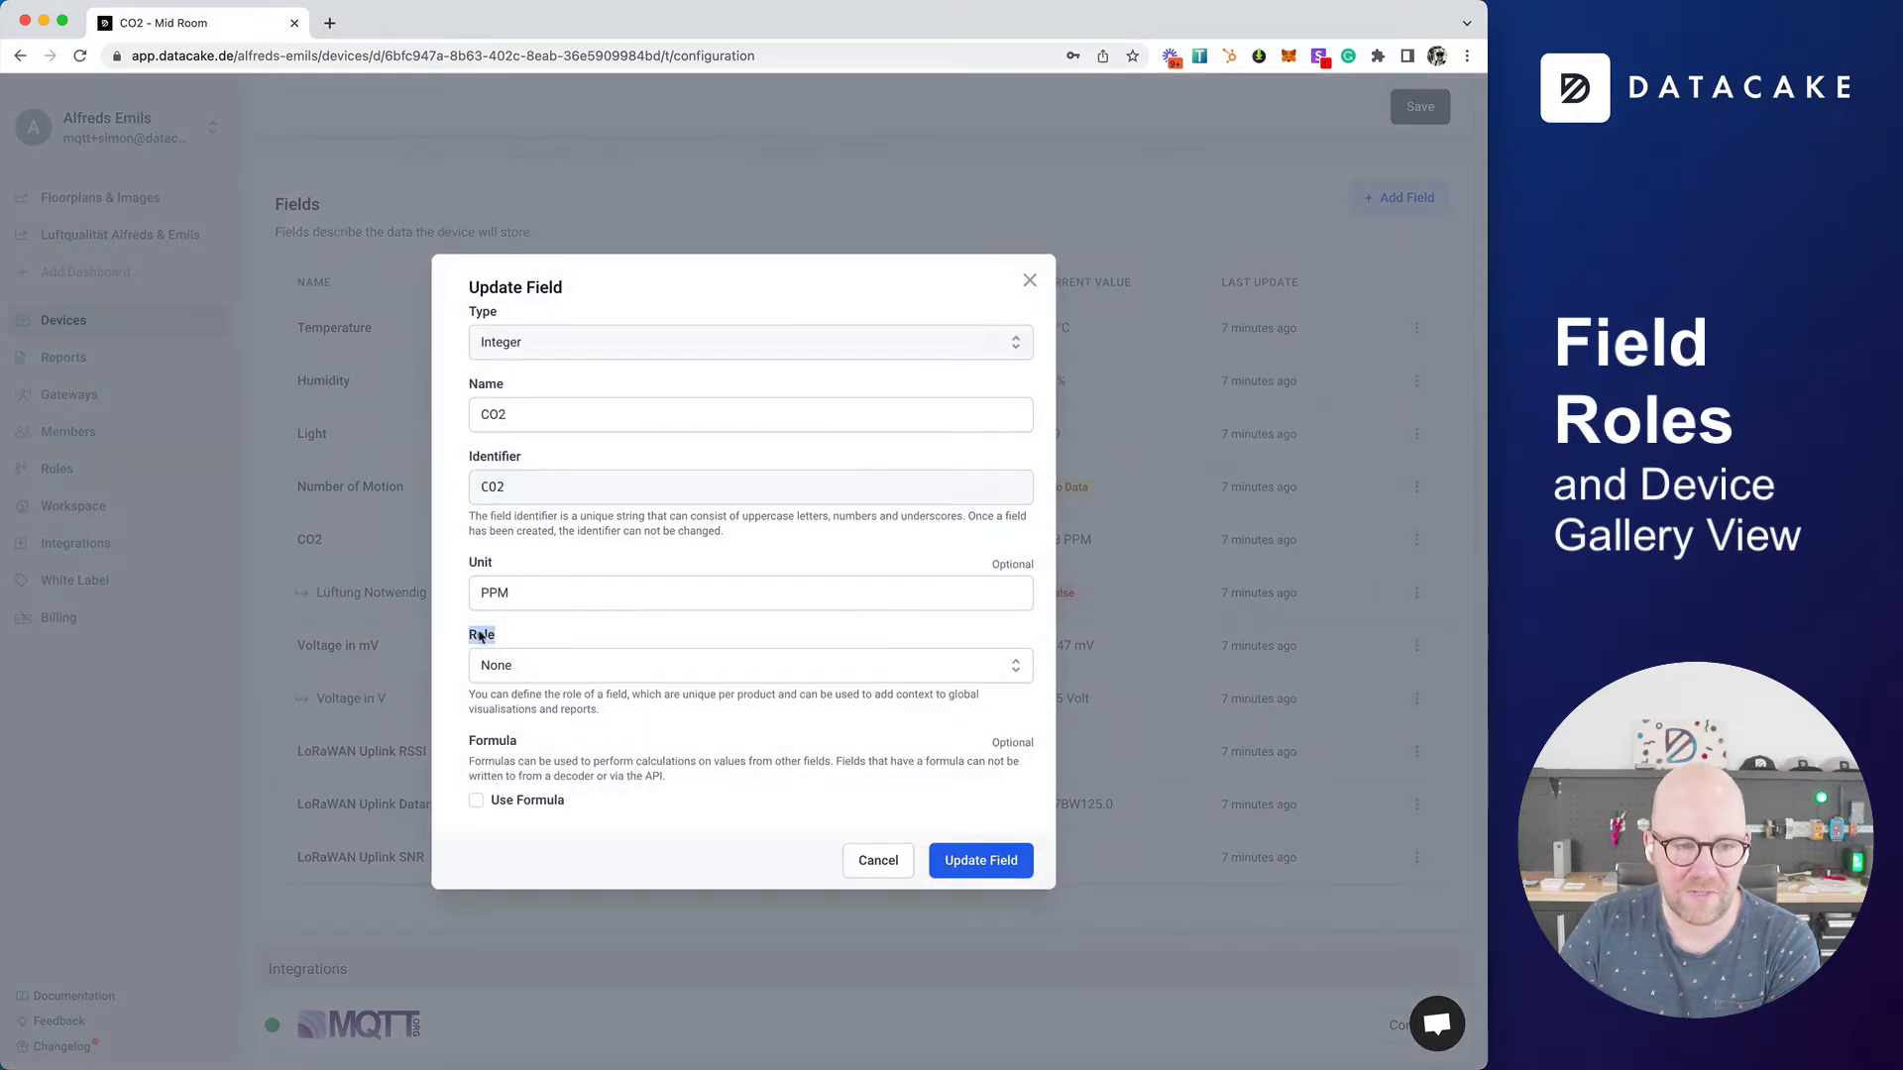
left_click(624, 667)
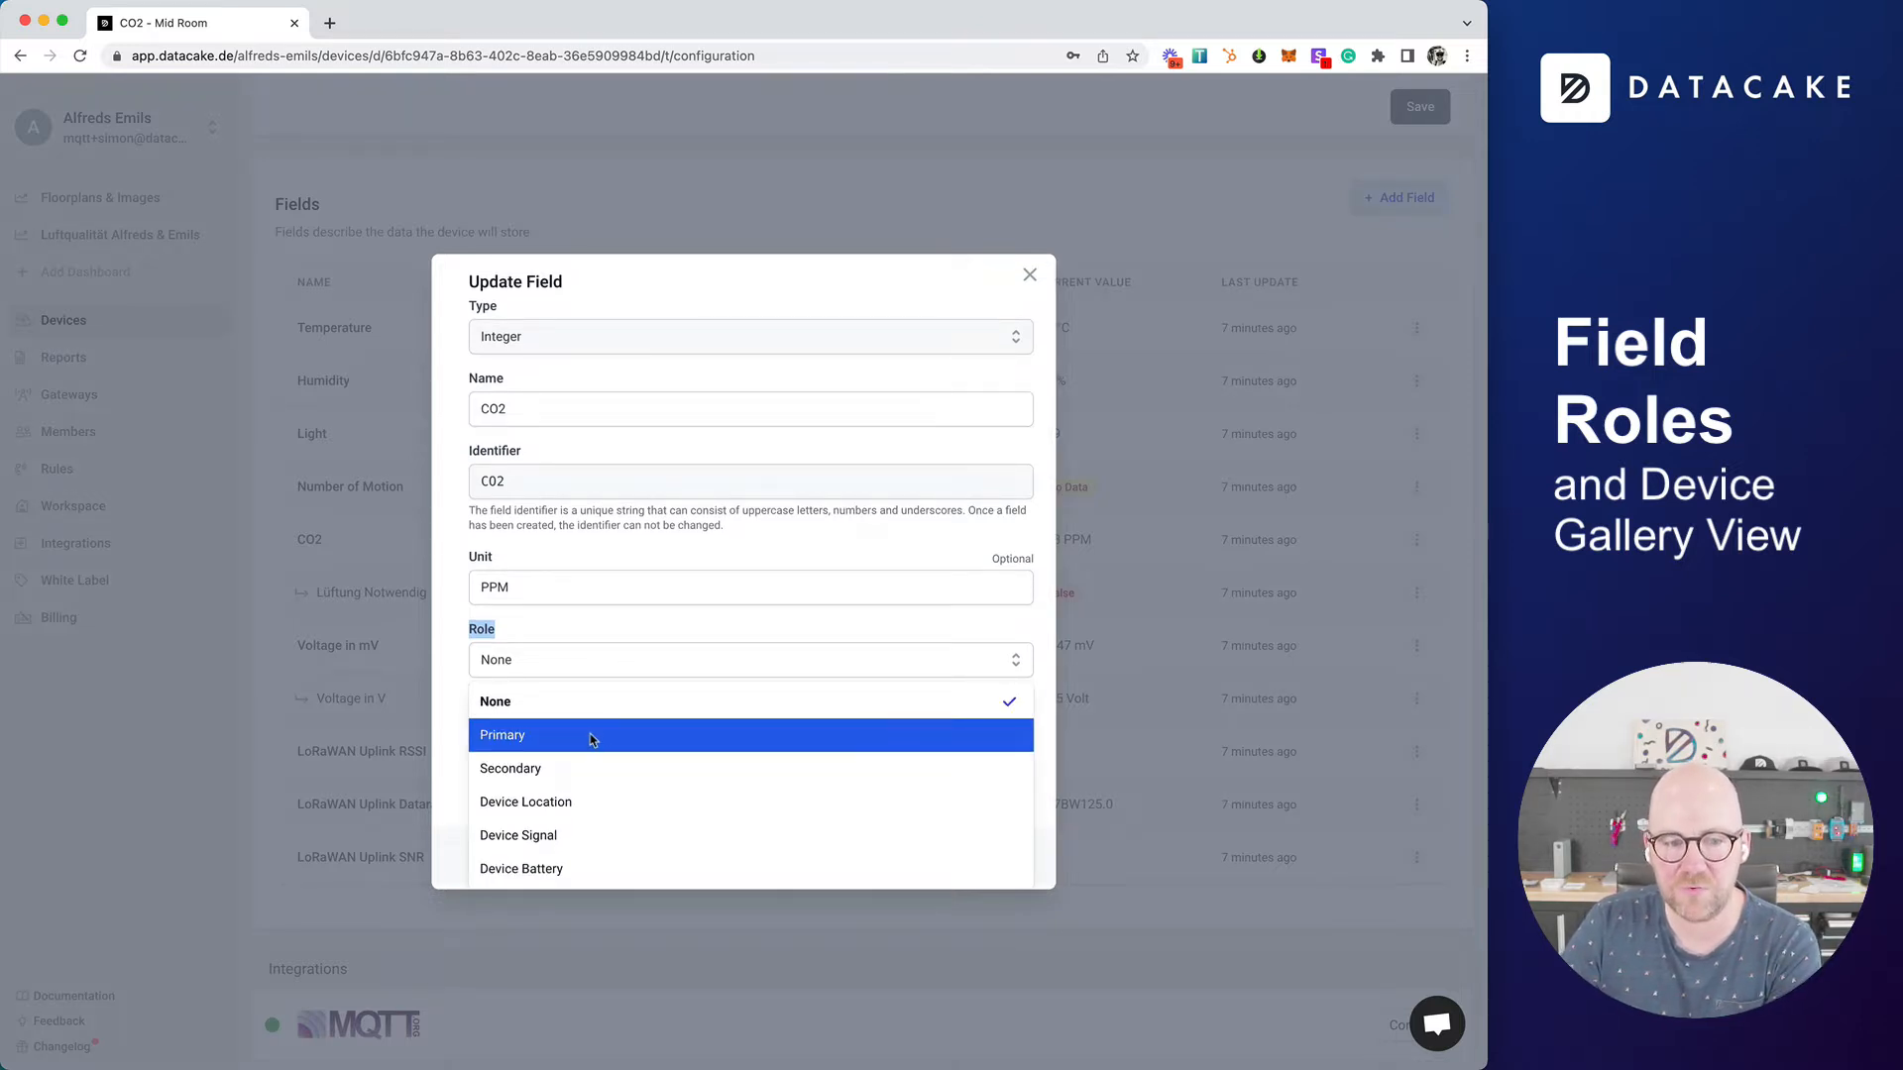
left_click(518, 738)
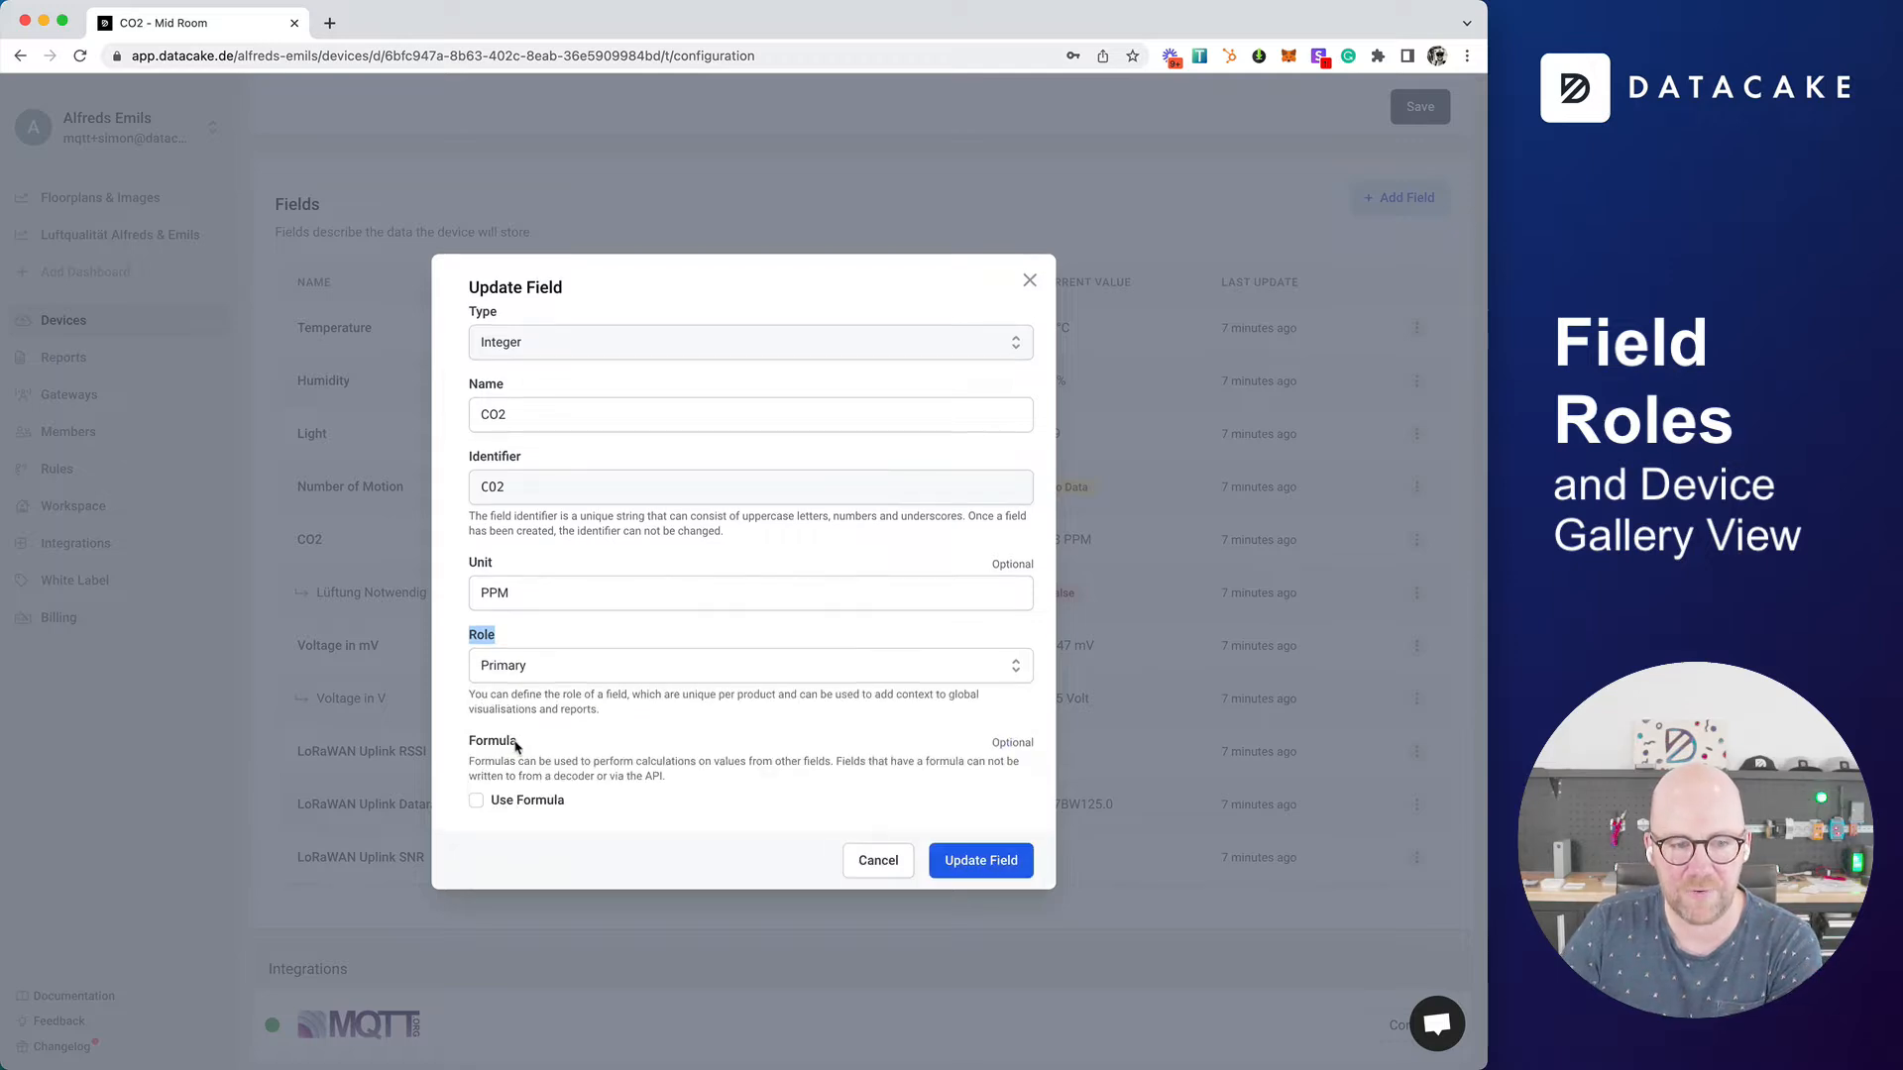
left_click(1008, 864)
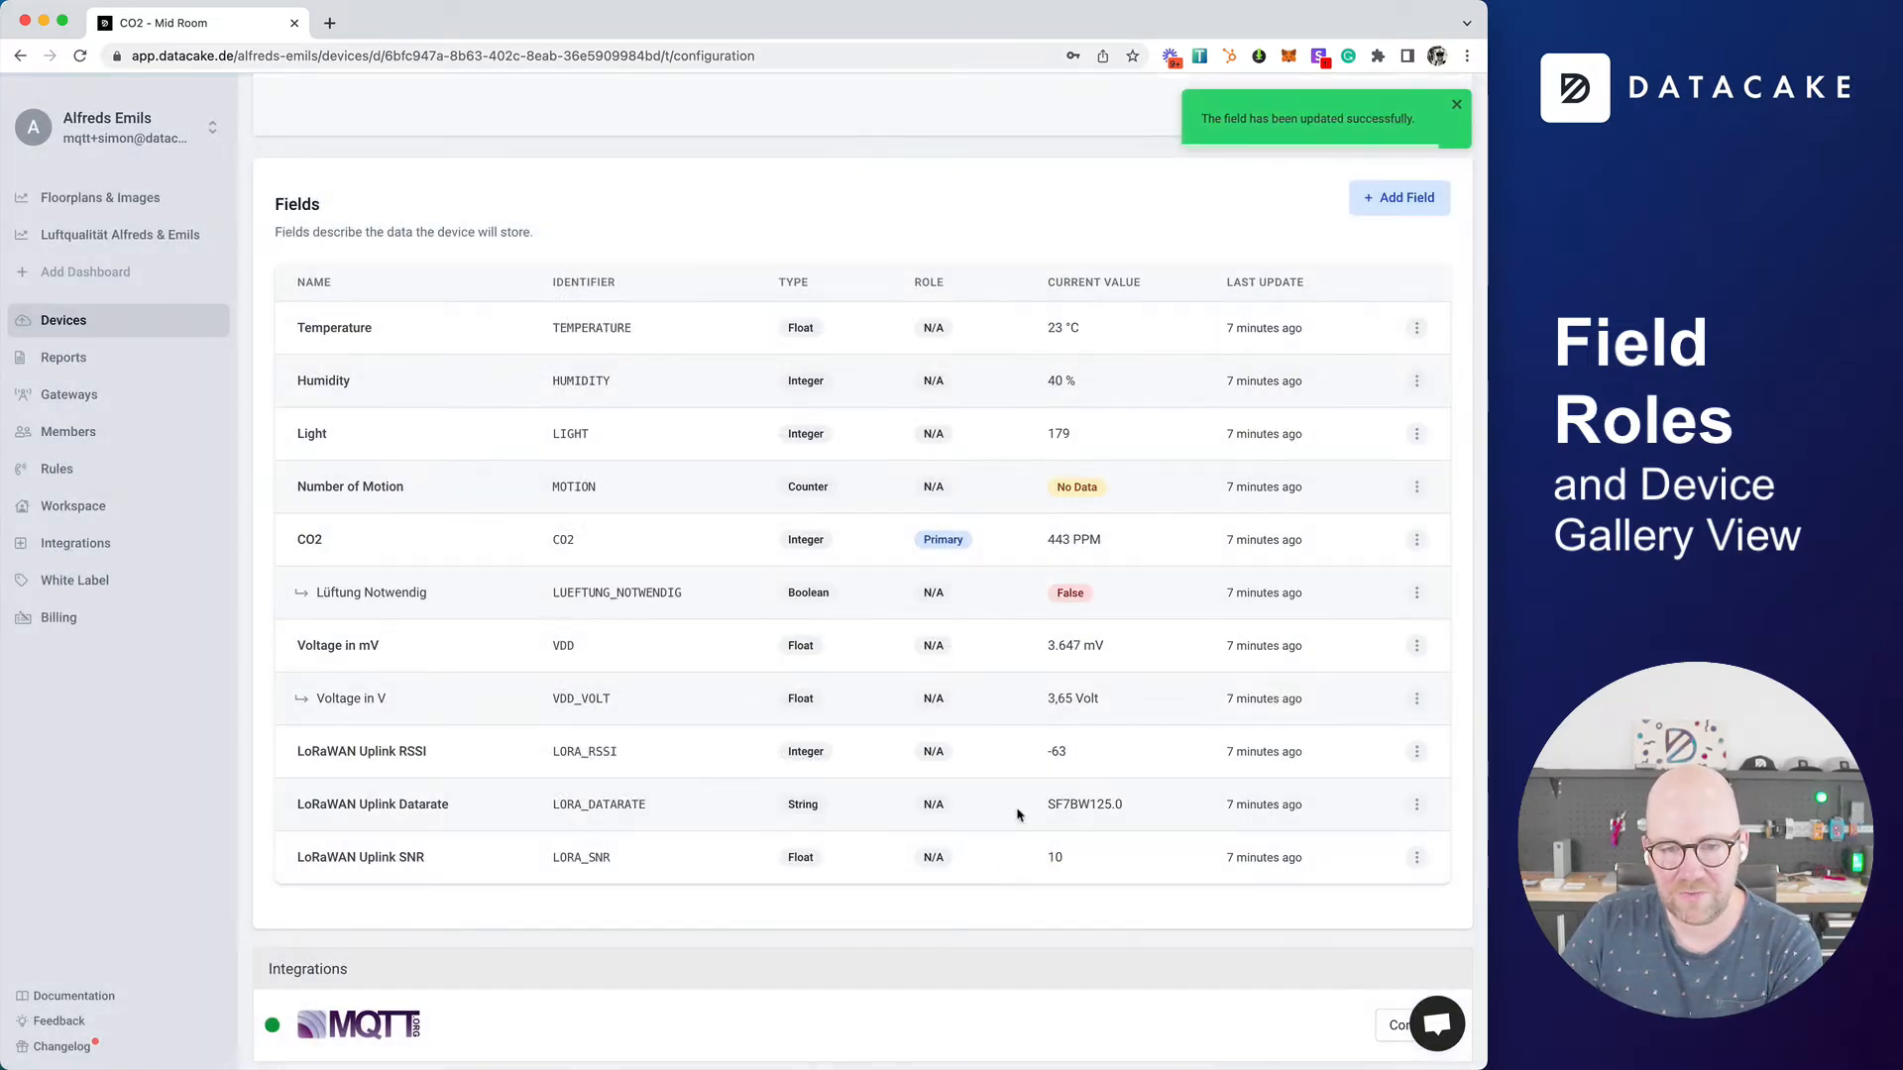
double_click(947, 540)
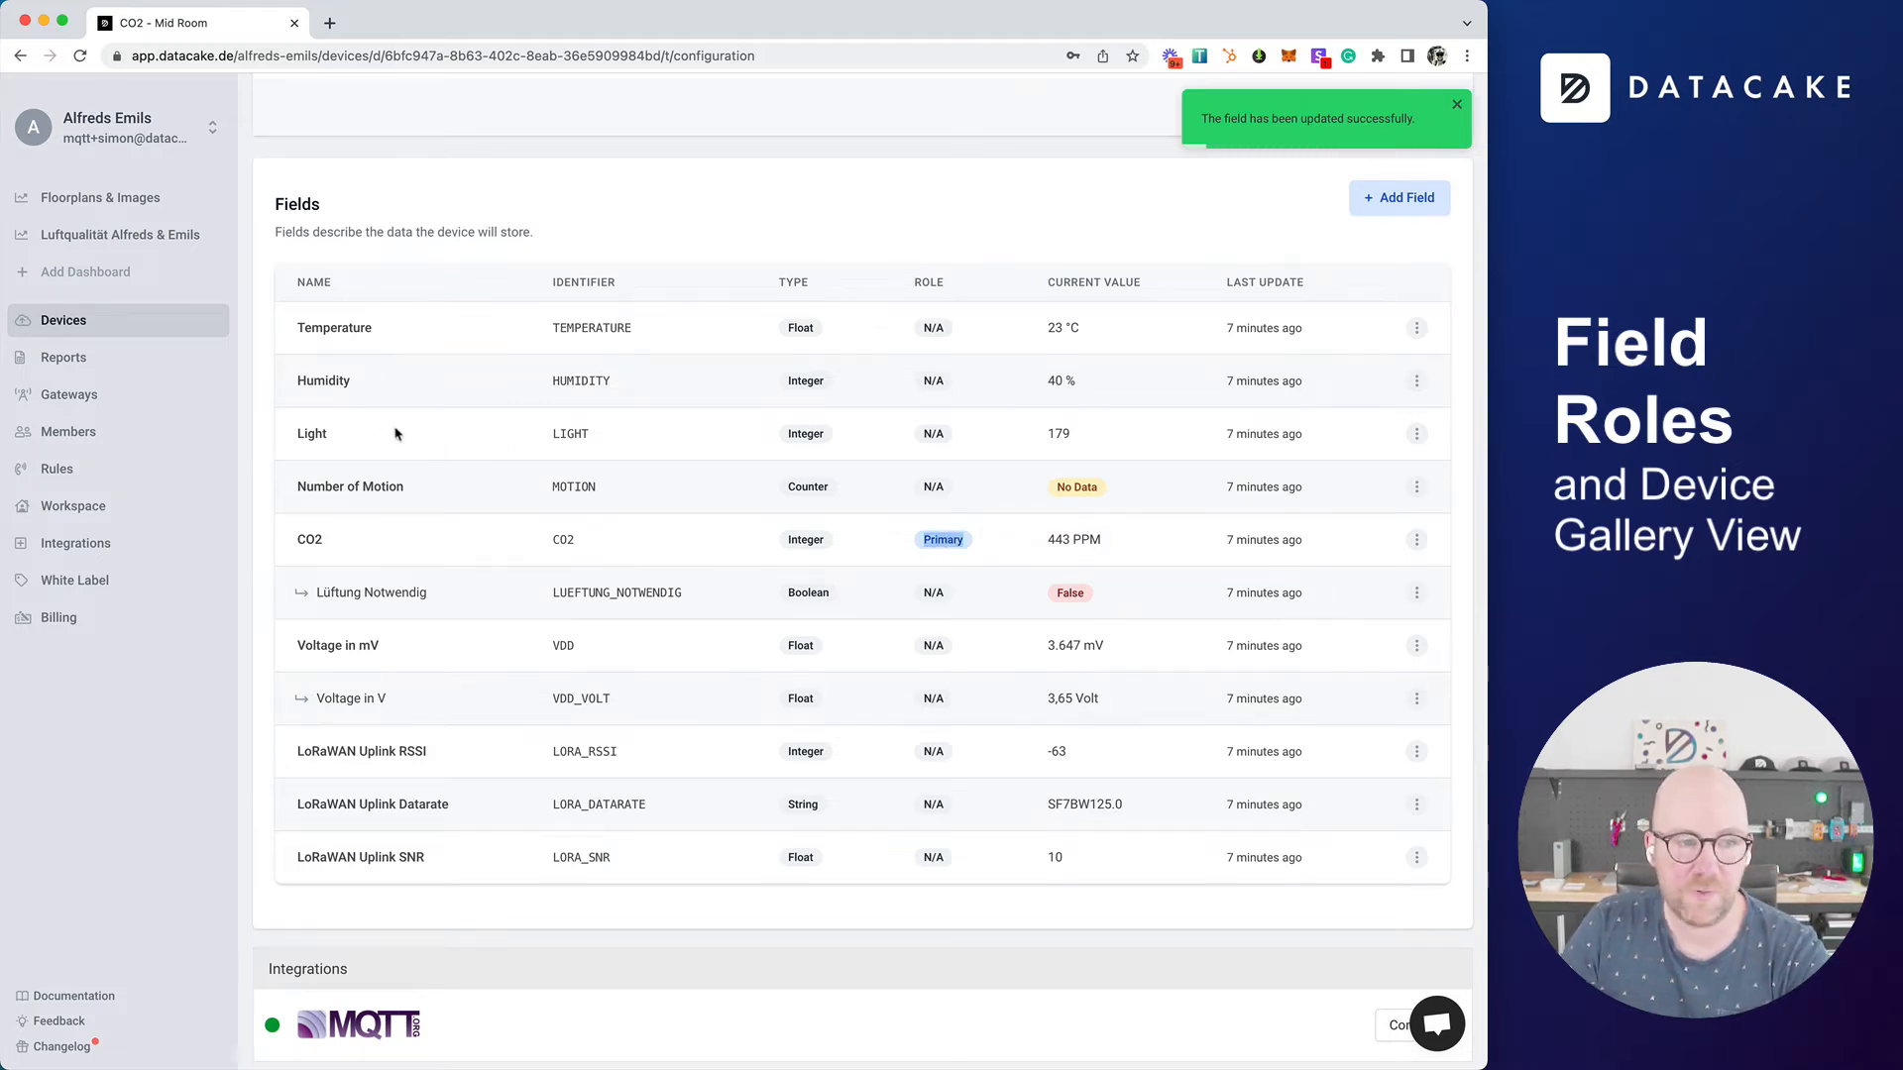
Step: Assign the Secondary role to the Temperature field and save the field
double_click(342, 327)
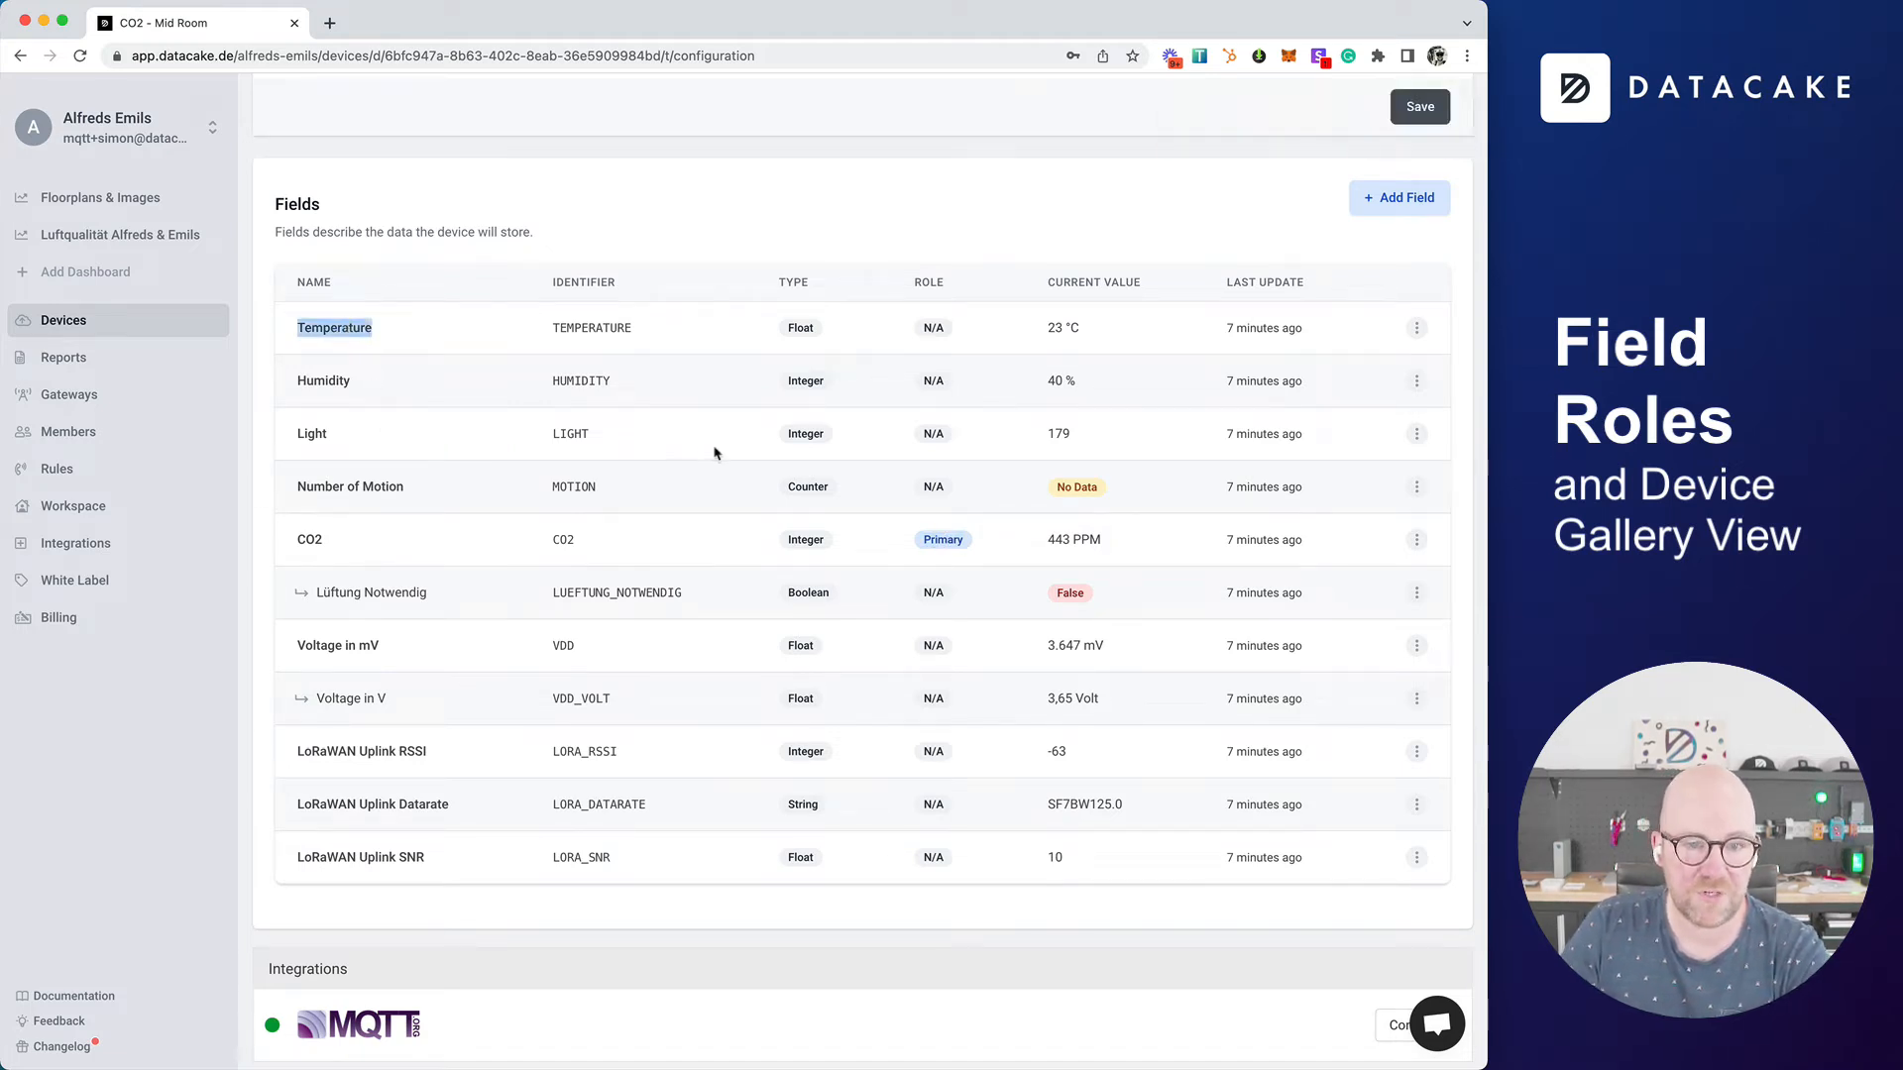
left_click(1416, 328)
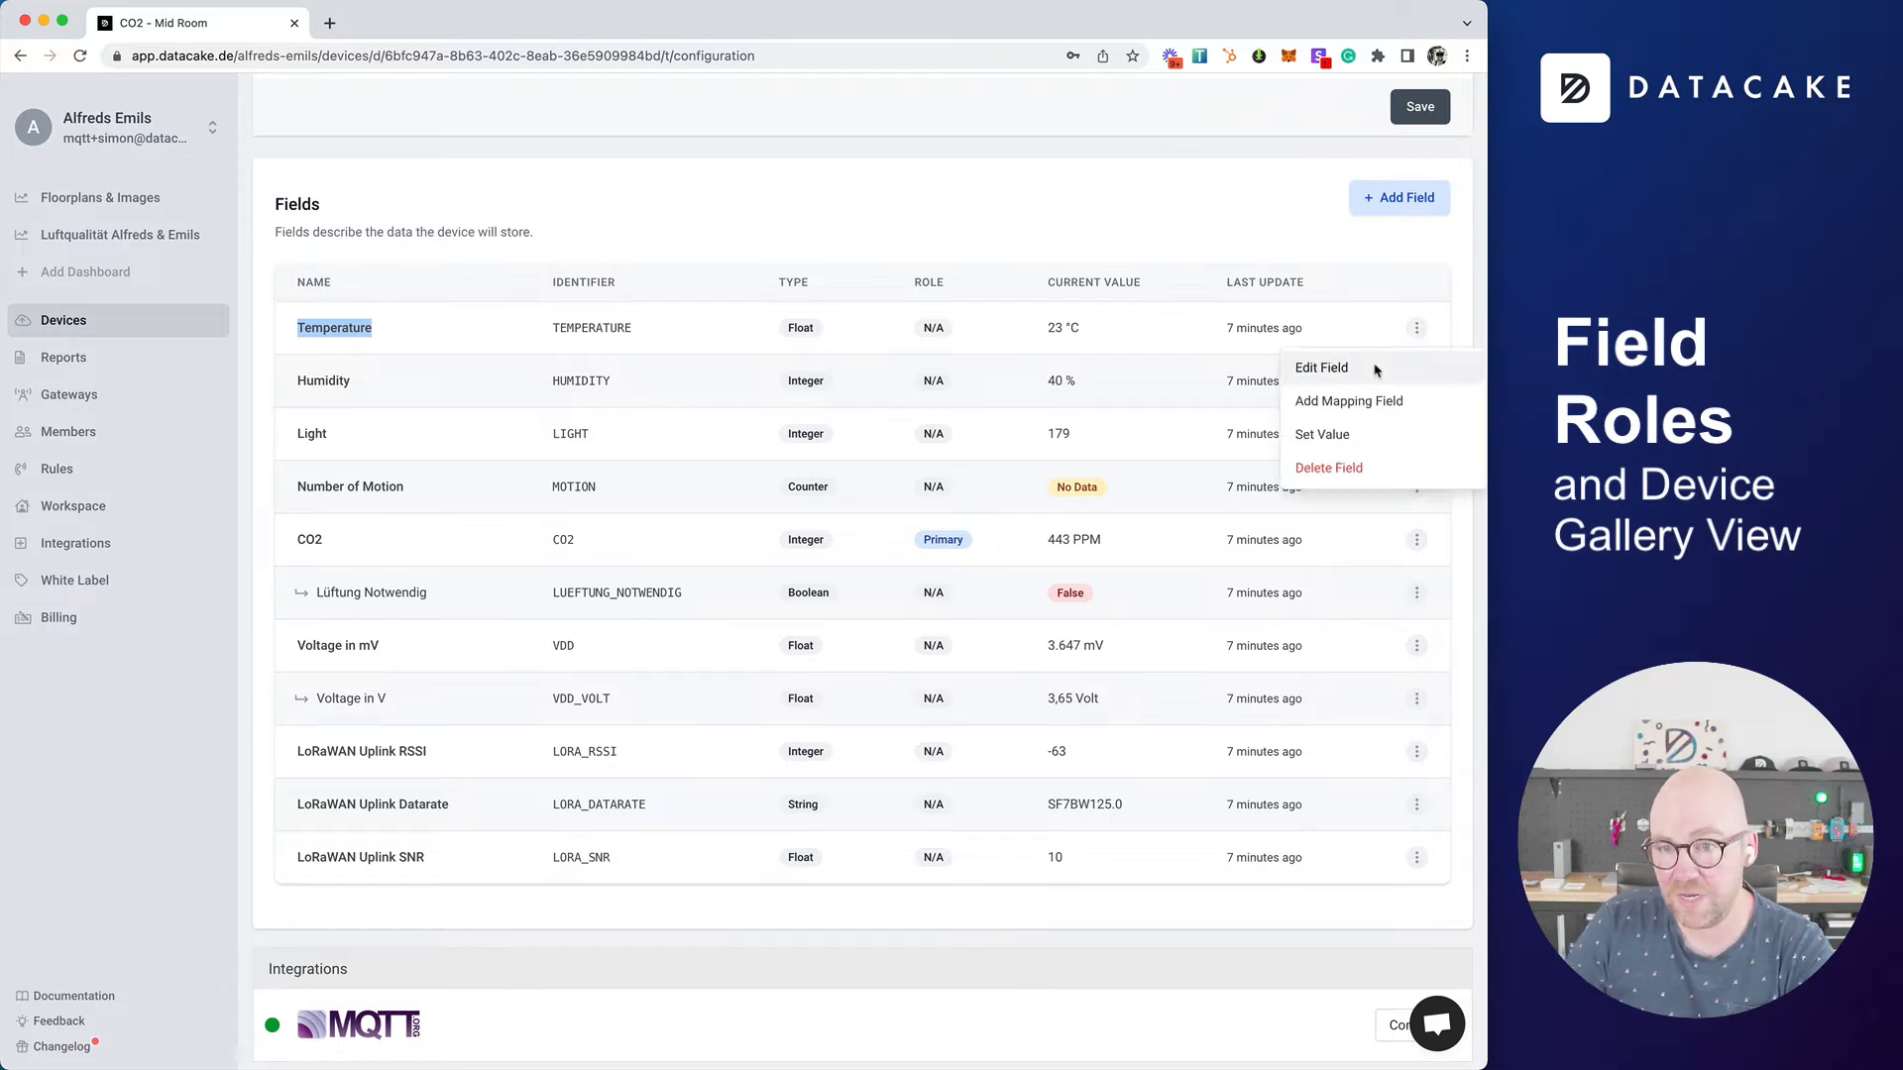
left_click(1376, 367)
left_click(558, 671)
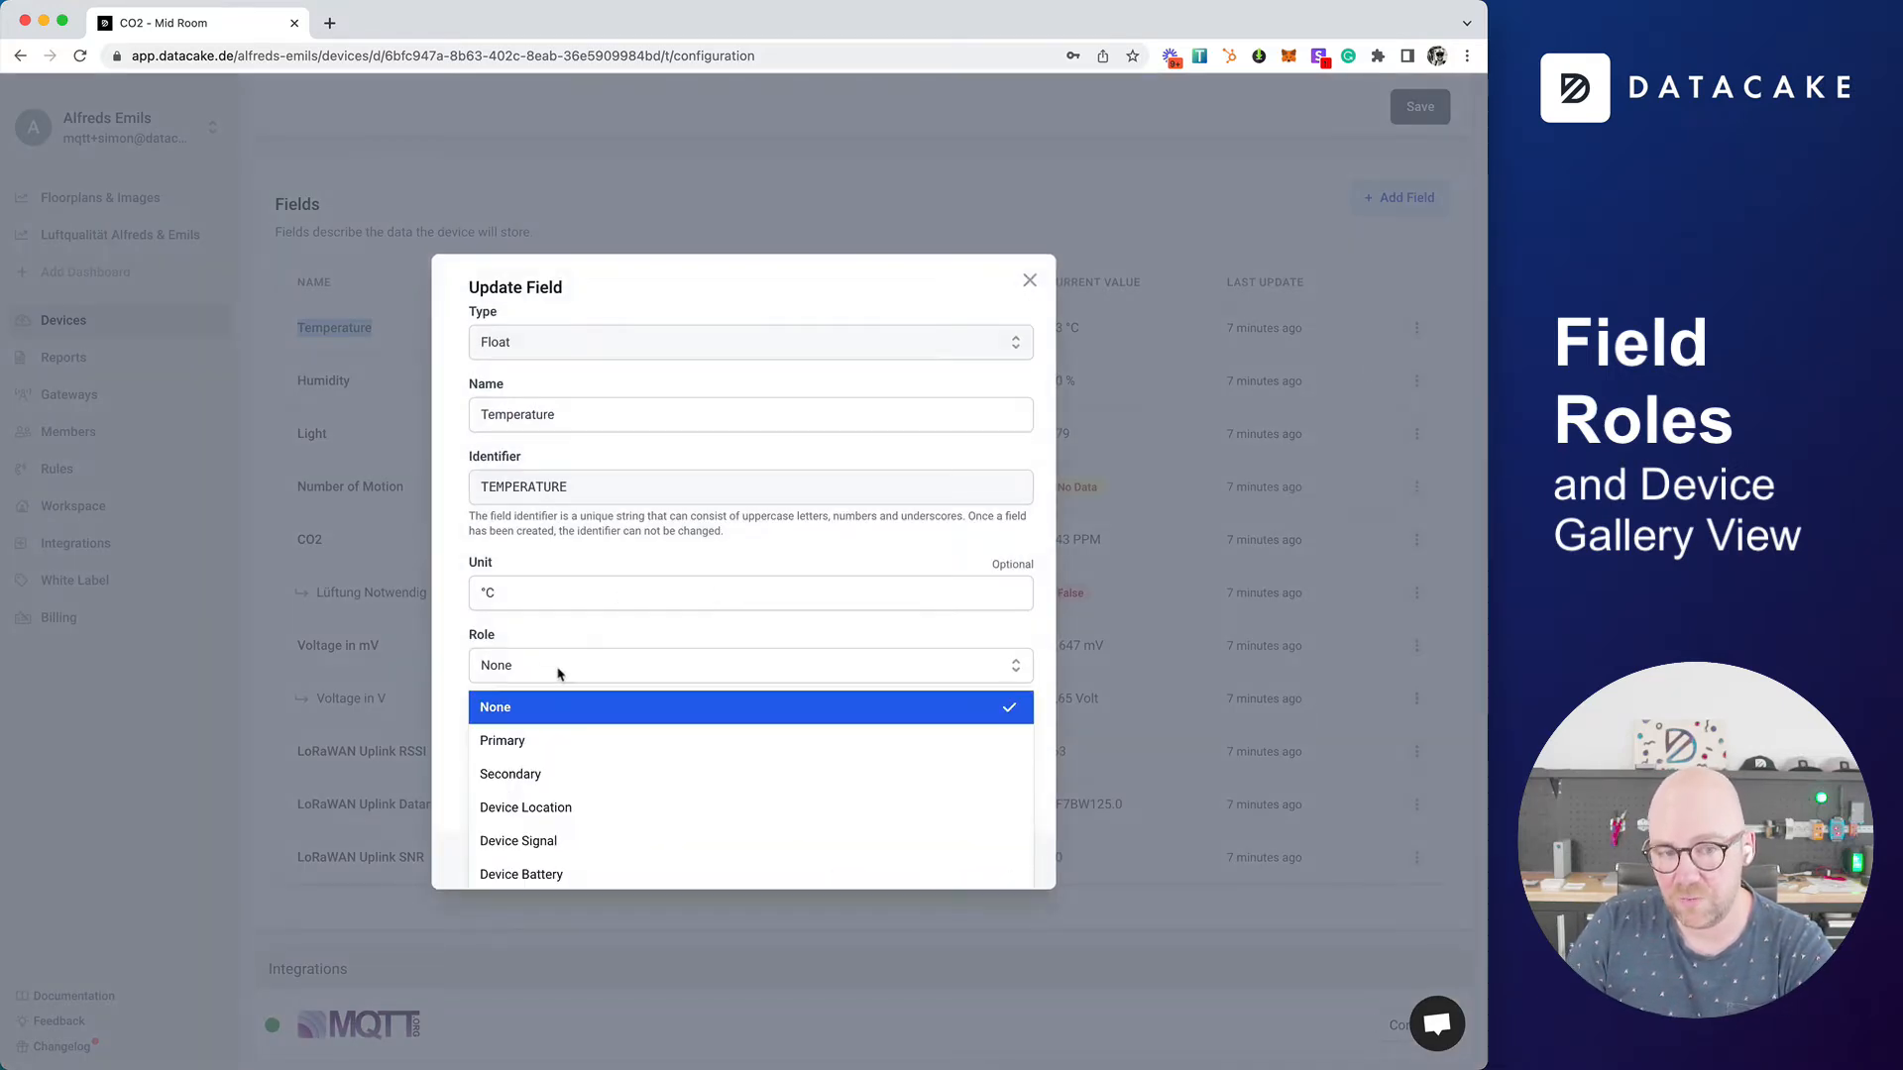
left_click(560, 782)
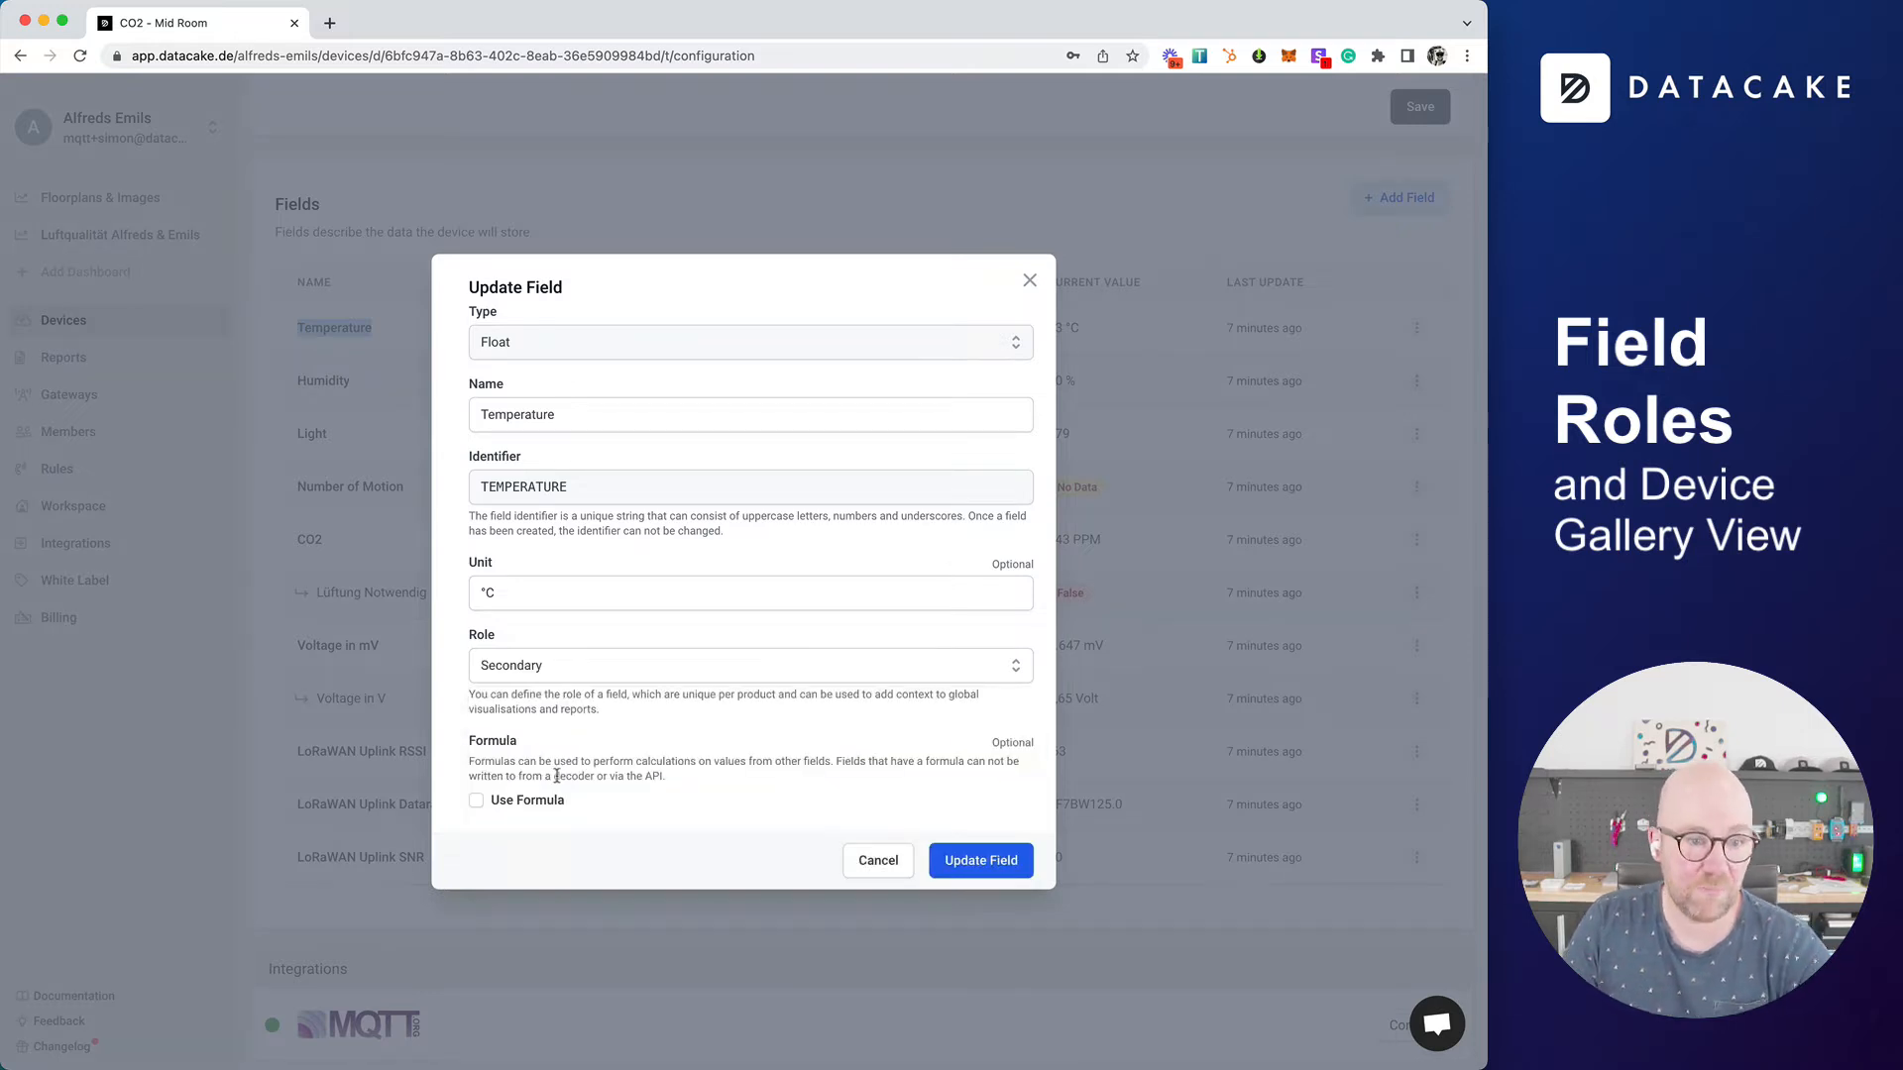
left_click(974, 863)
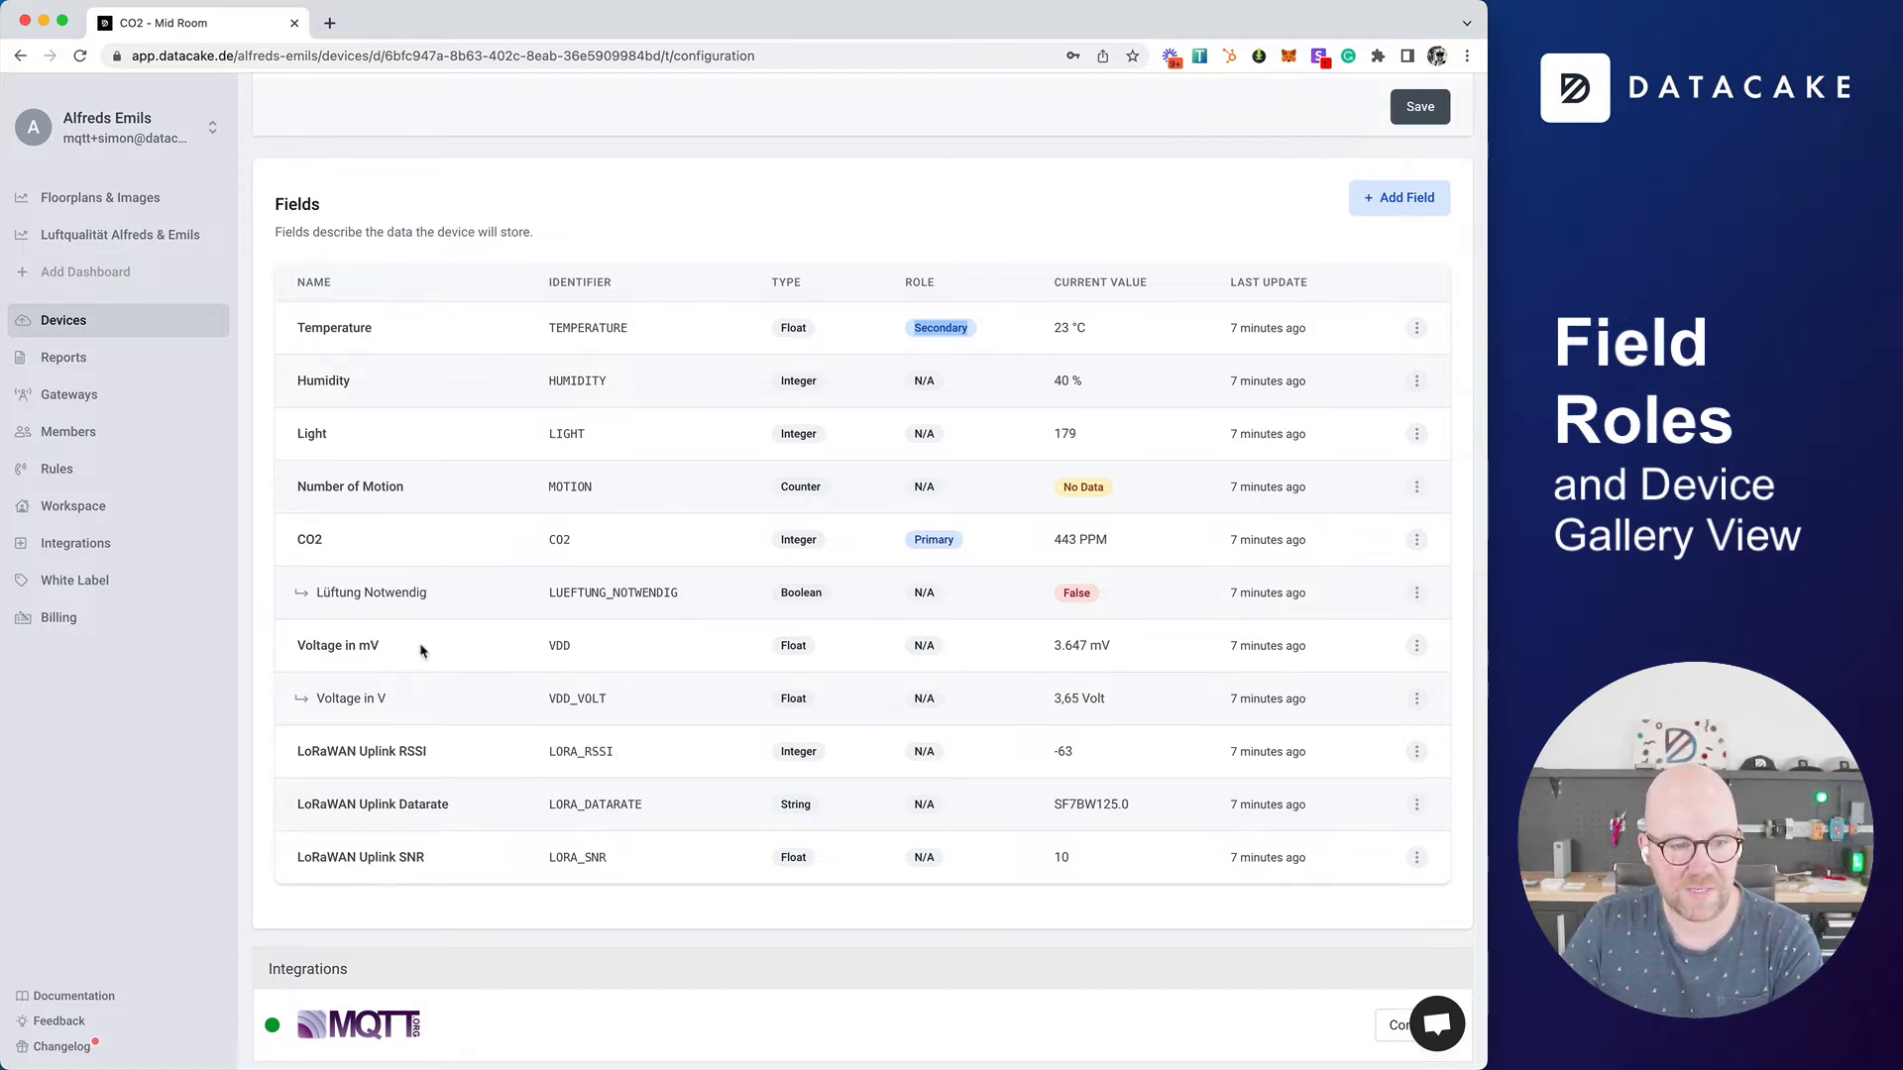
Step: Assign the Device Battery role to the Voltage in mV field and save the field
left_click(1417, 645)
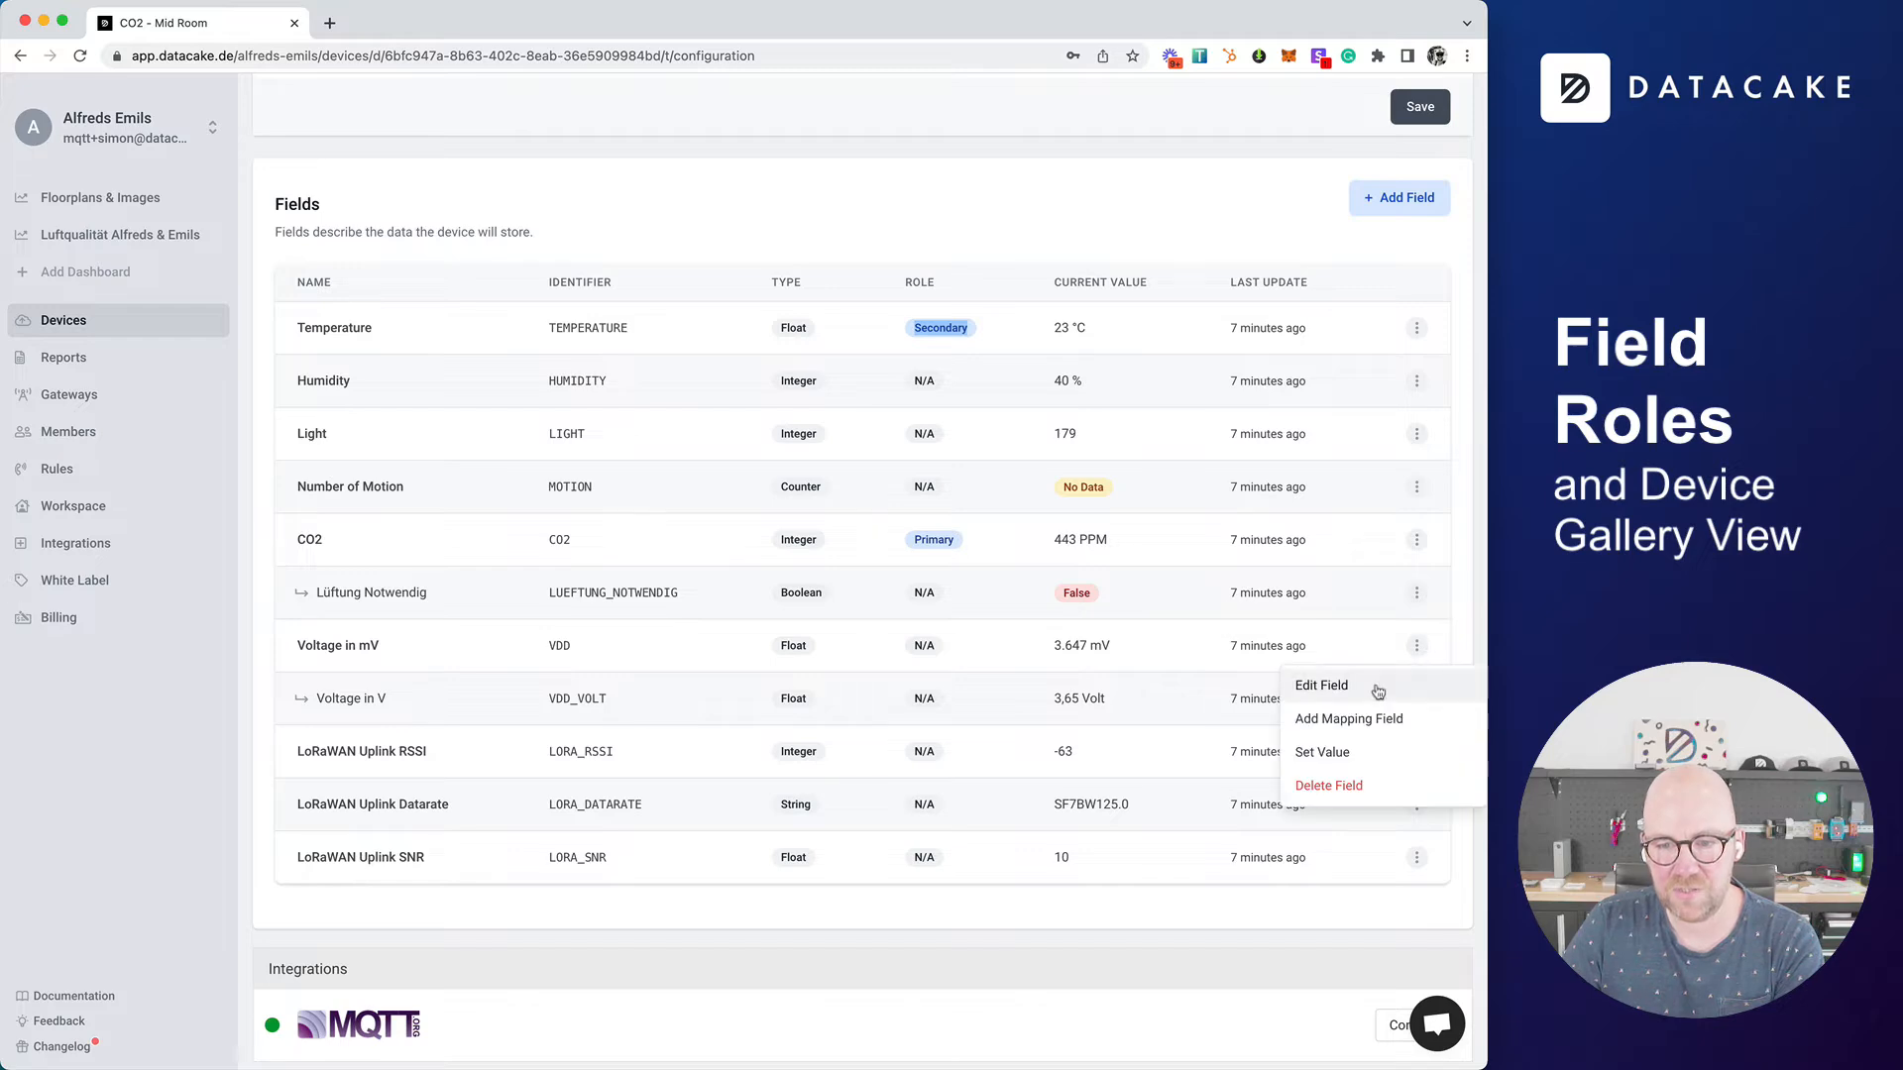
left_click(1378, 690)
left_click(539, 667)
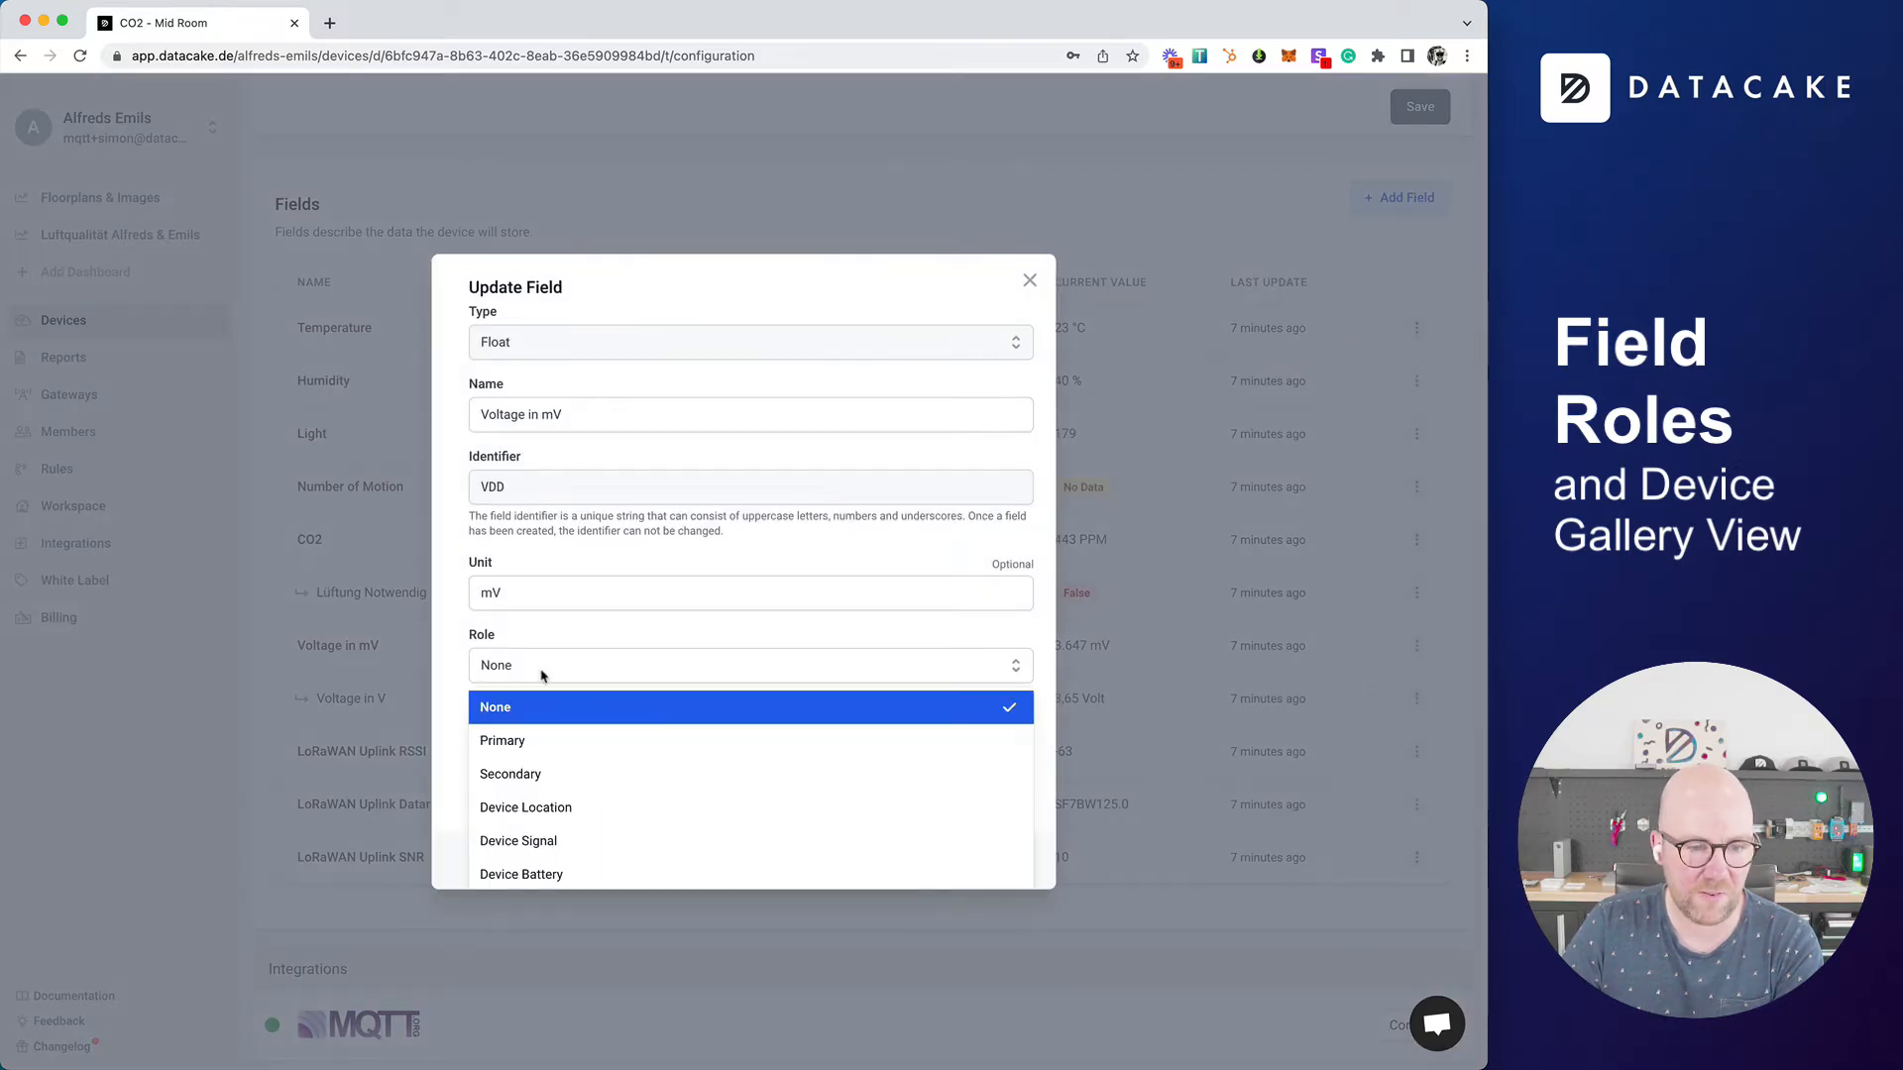
left_click(560, 874)
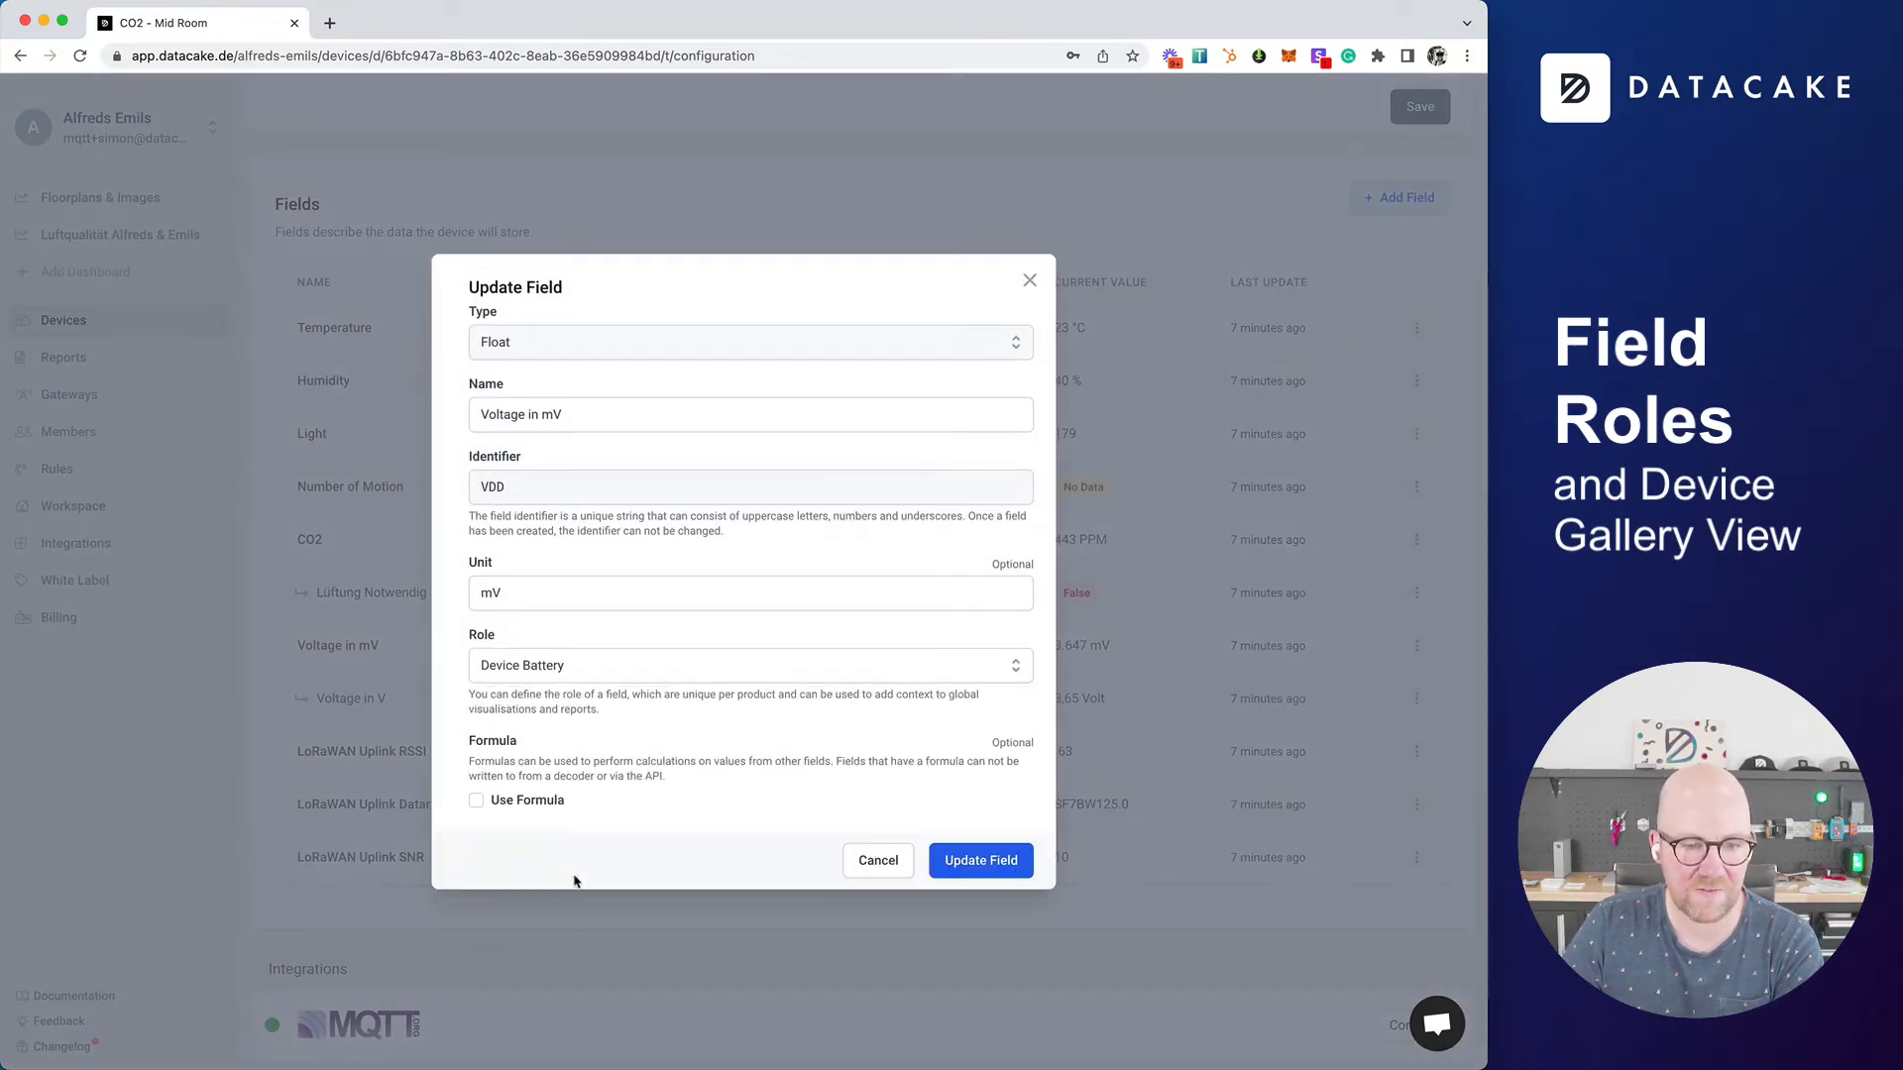
left_click(946, 862)
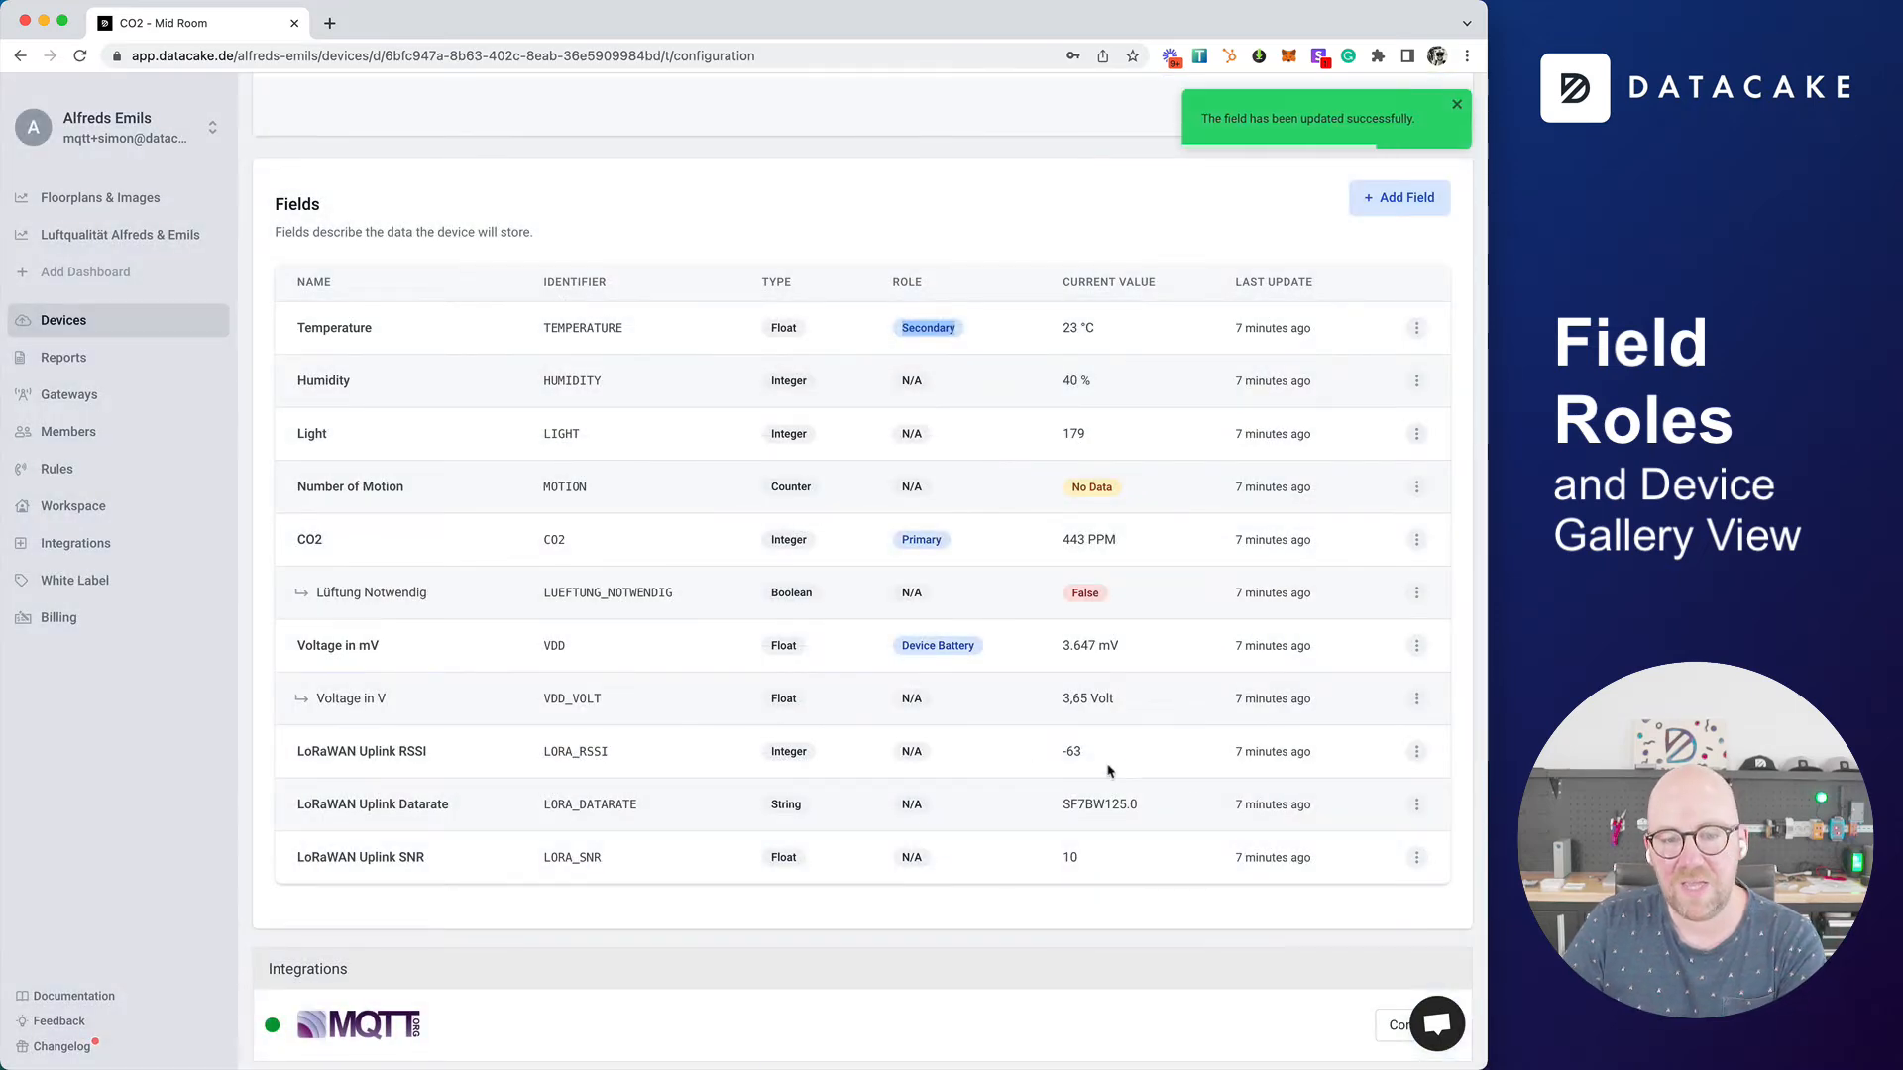
Step: Assign the Device Signal role to the LoRaWAN Uplink RSSI field and save the field
left_click(1416, 751)
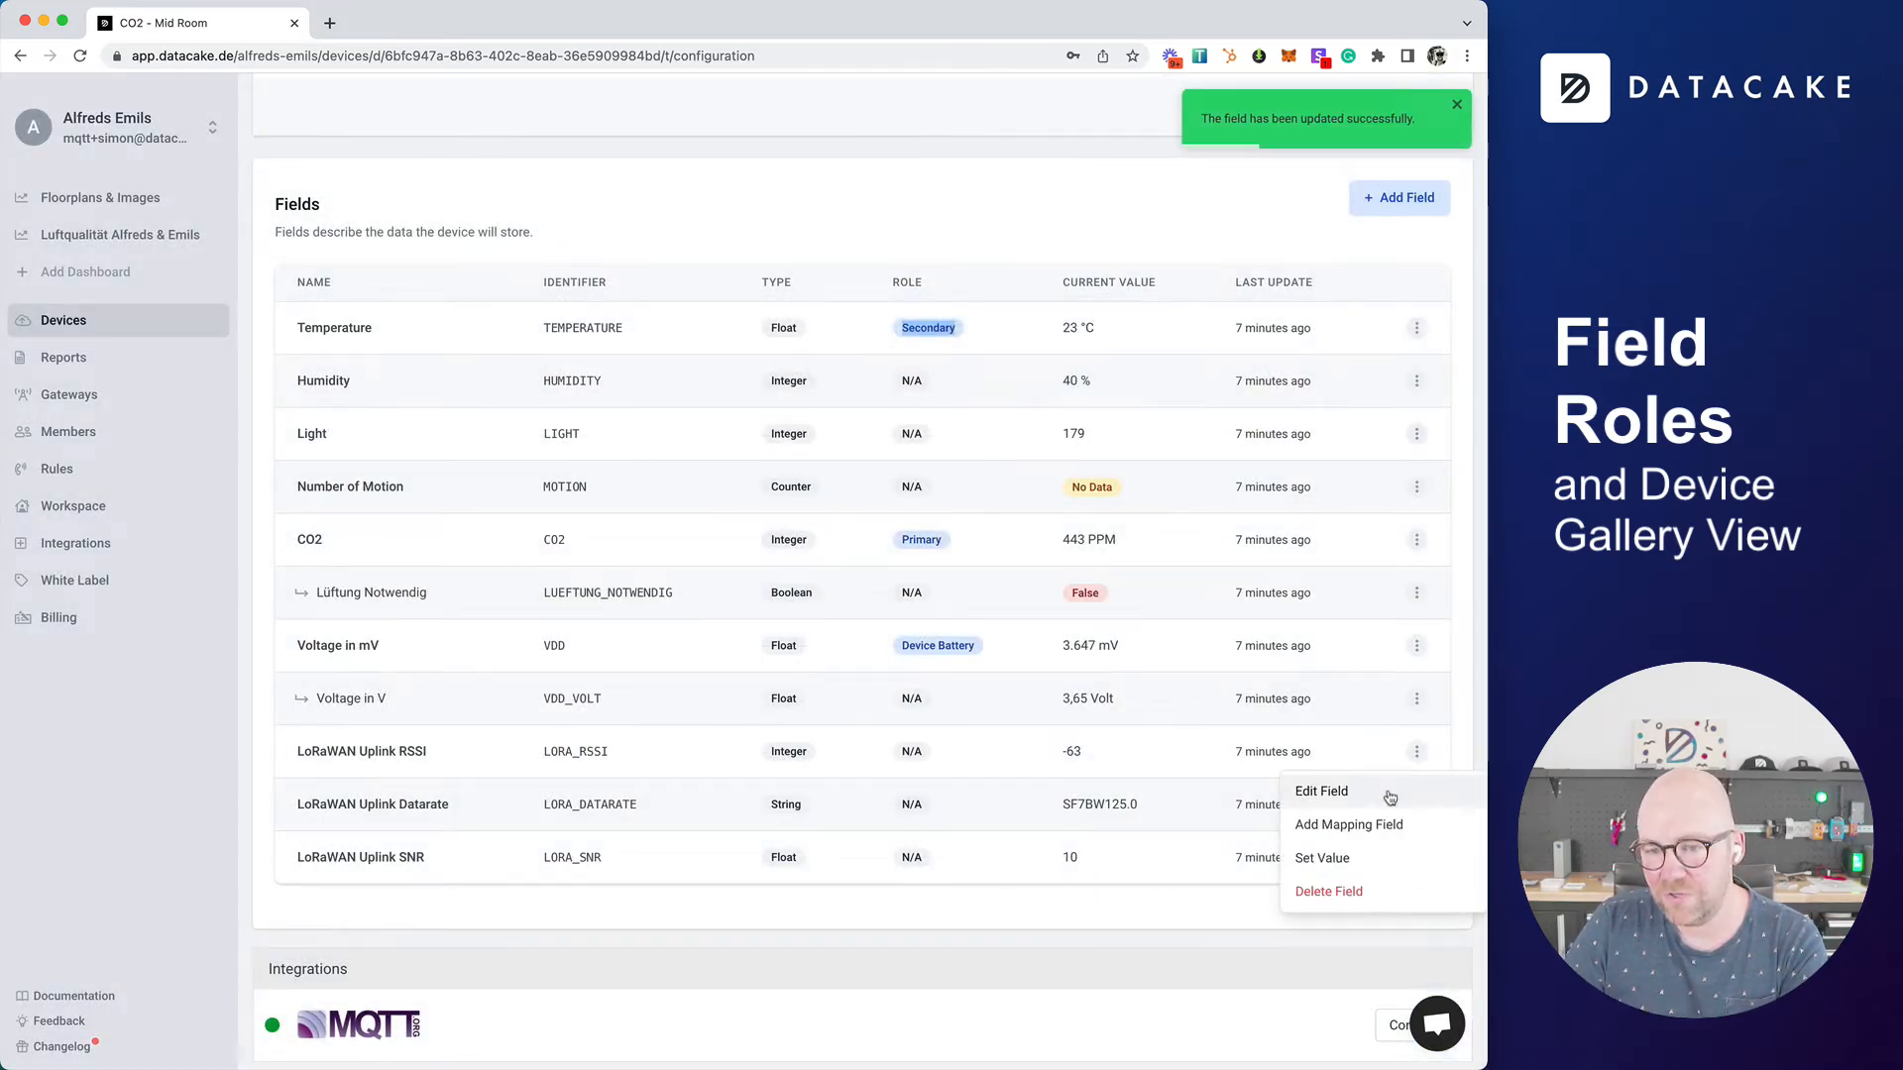
left_click(1379, 792)
left_click(600, 676)
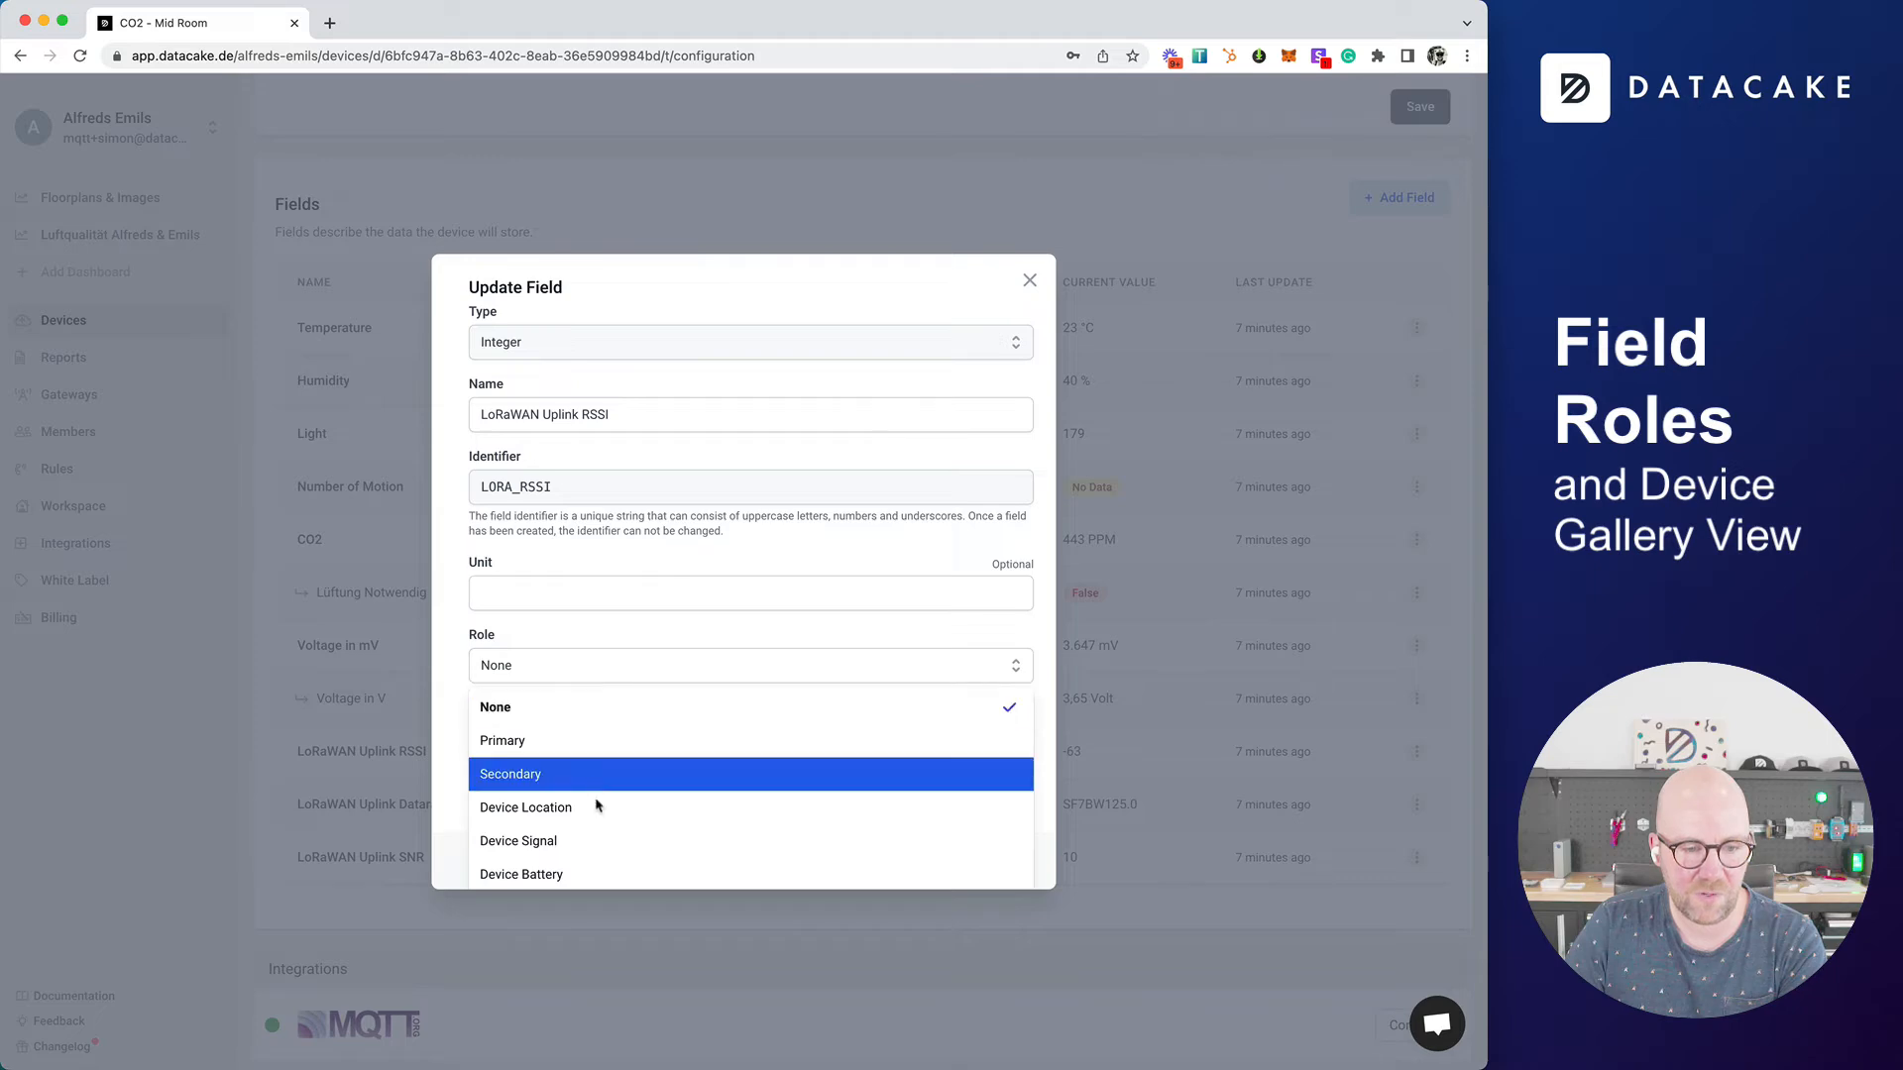
left_click(595, 843)
left_click(979, 860)
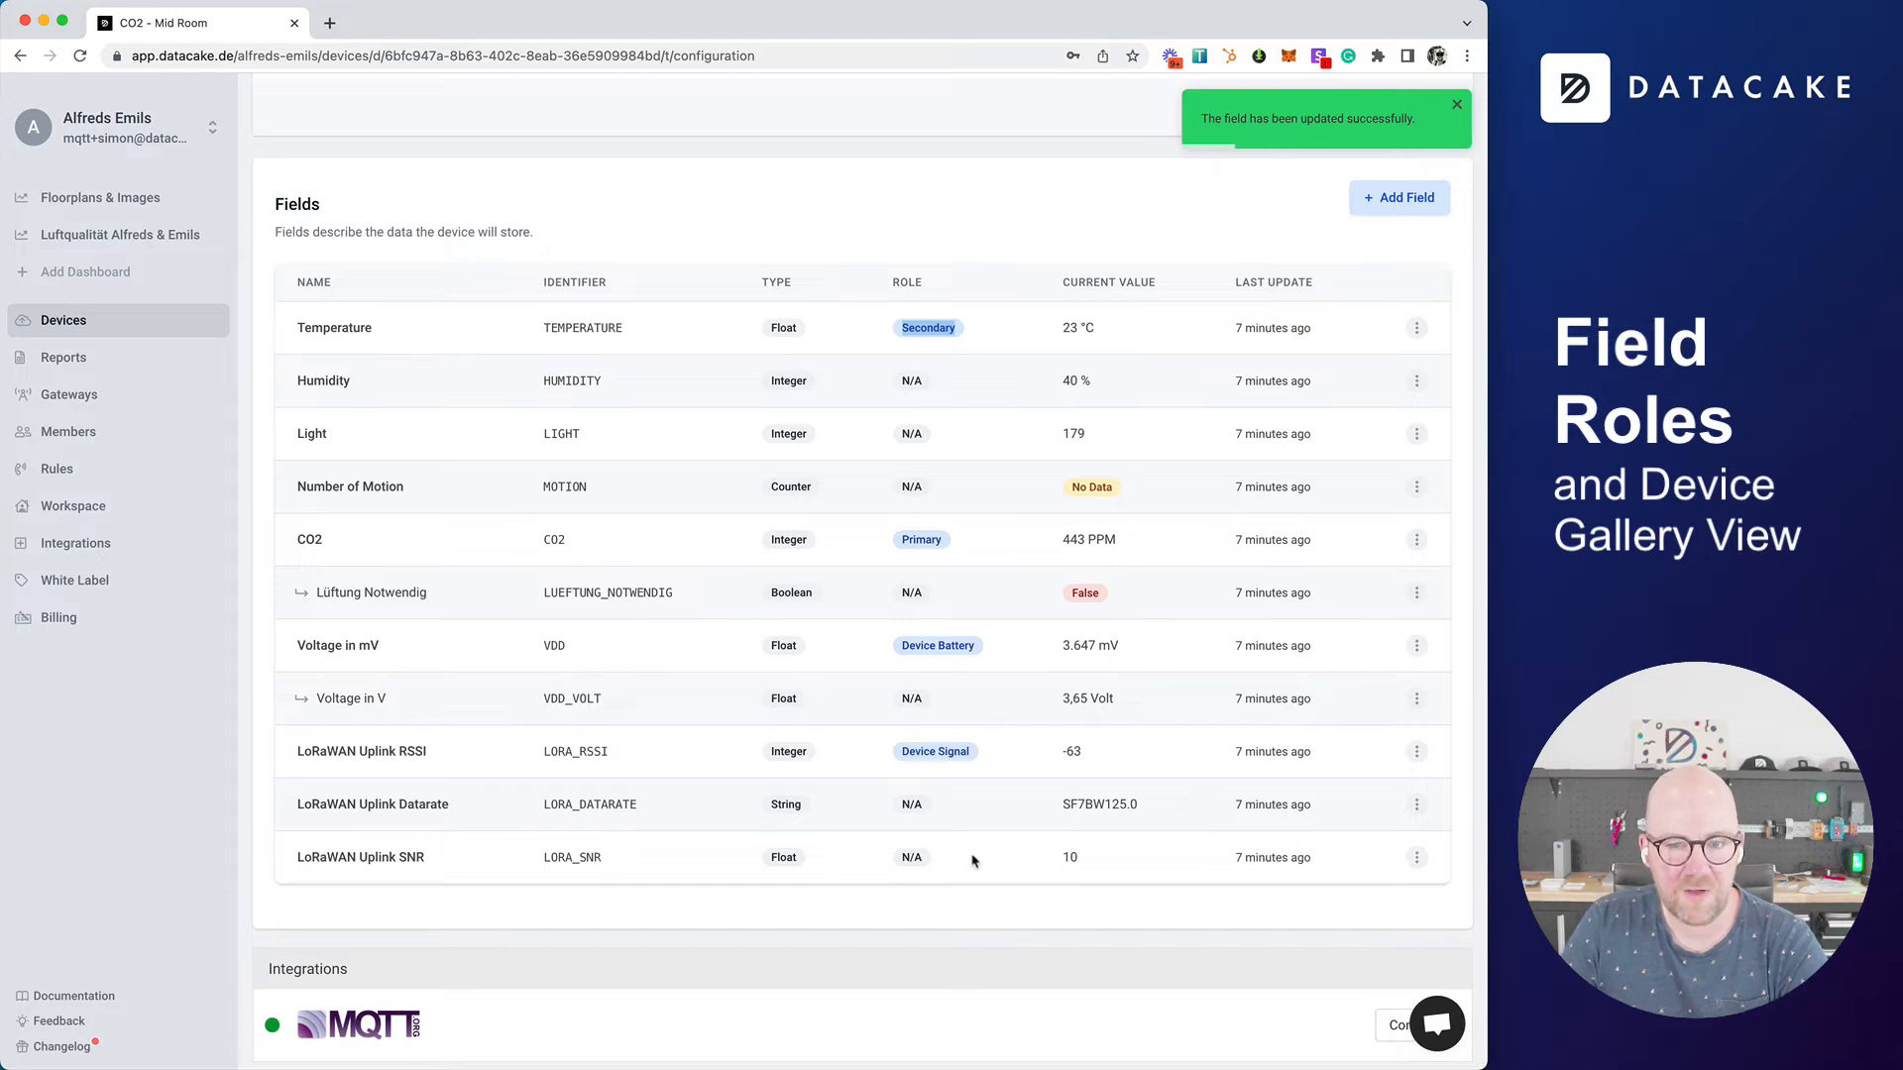
Step: Start a new device field and set its type to Geolocation
left_click(1393, 199)
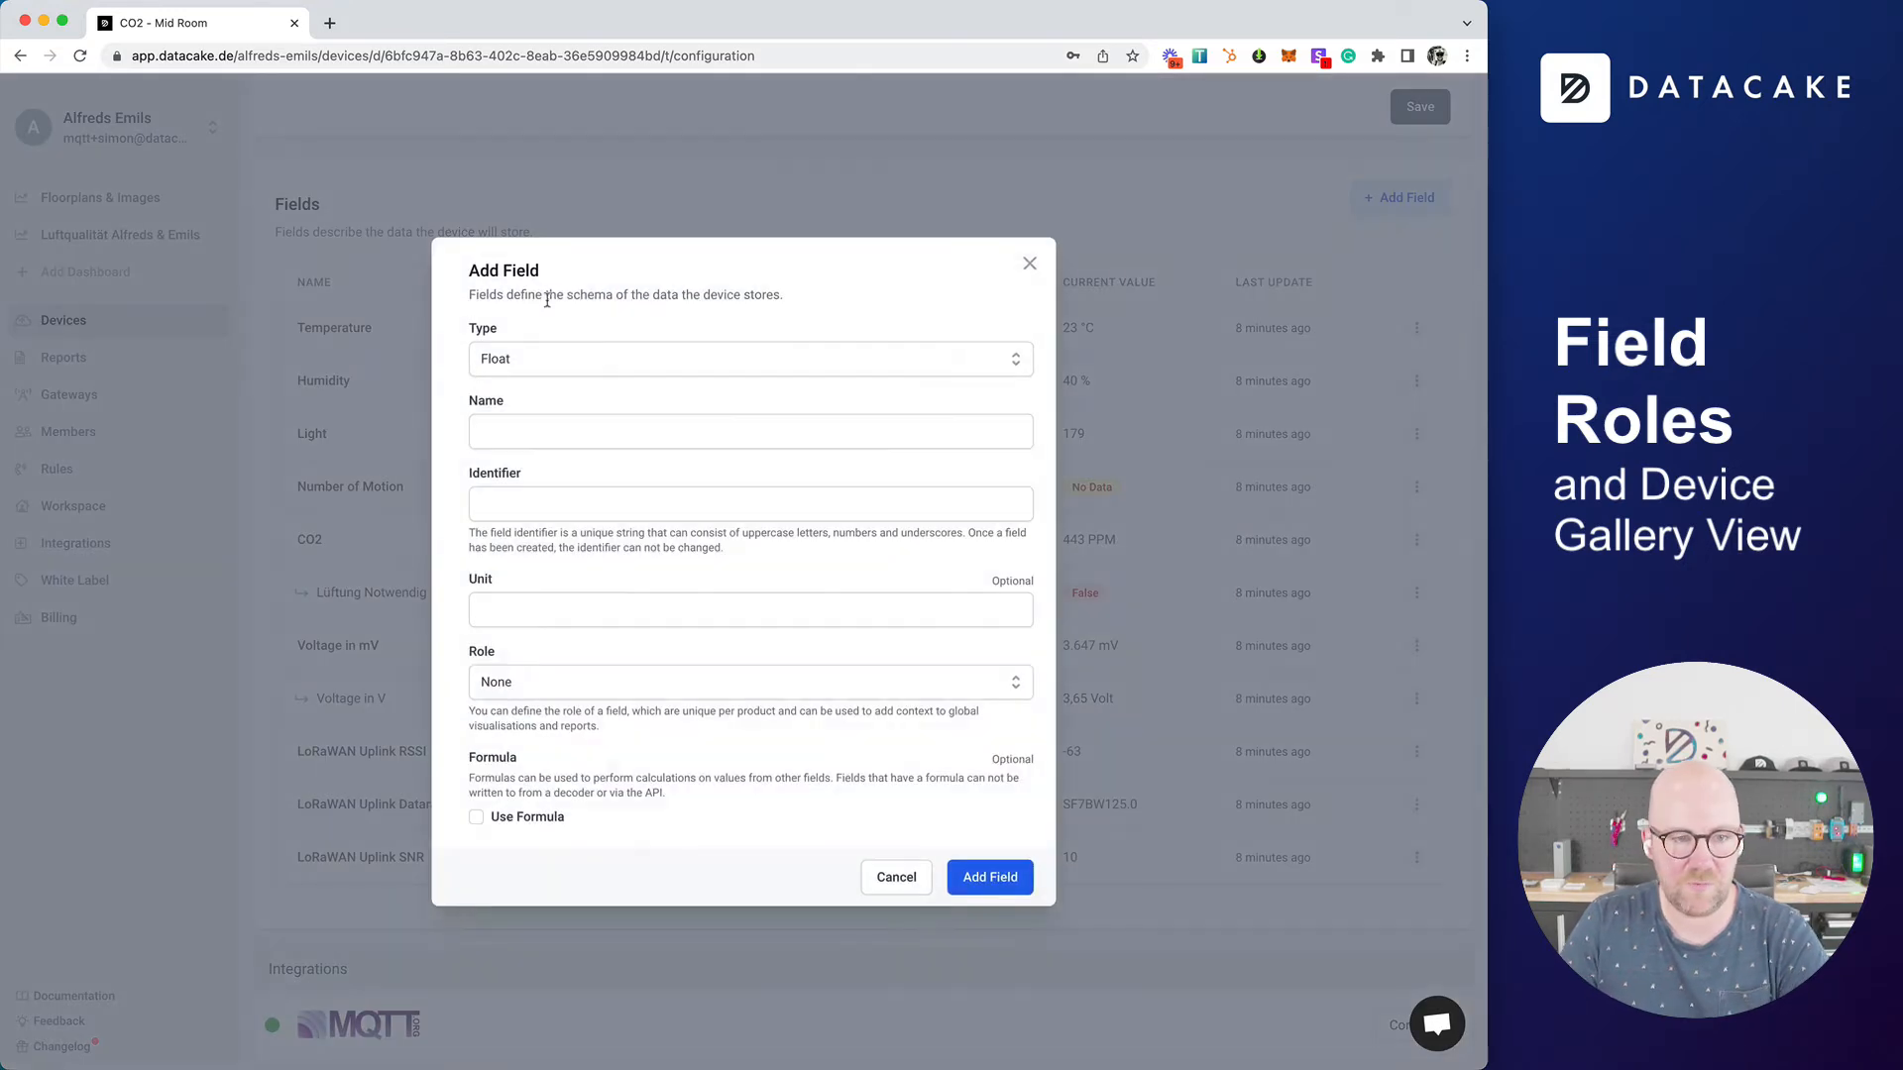
left_click(537, 365)
scroll(557, 536, "down", 2)
left_click(557, 522)
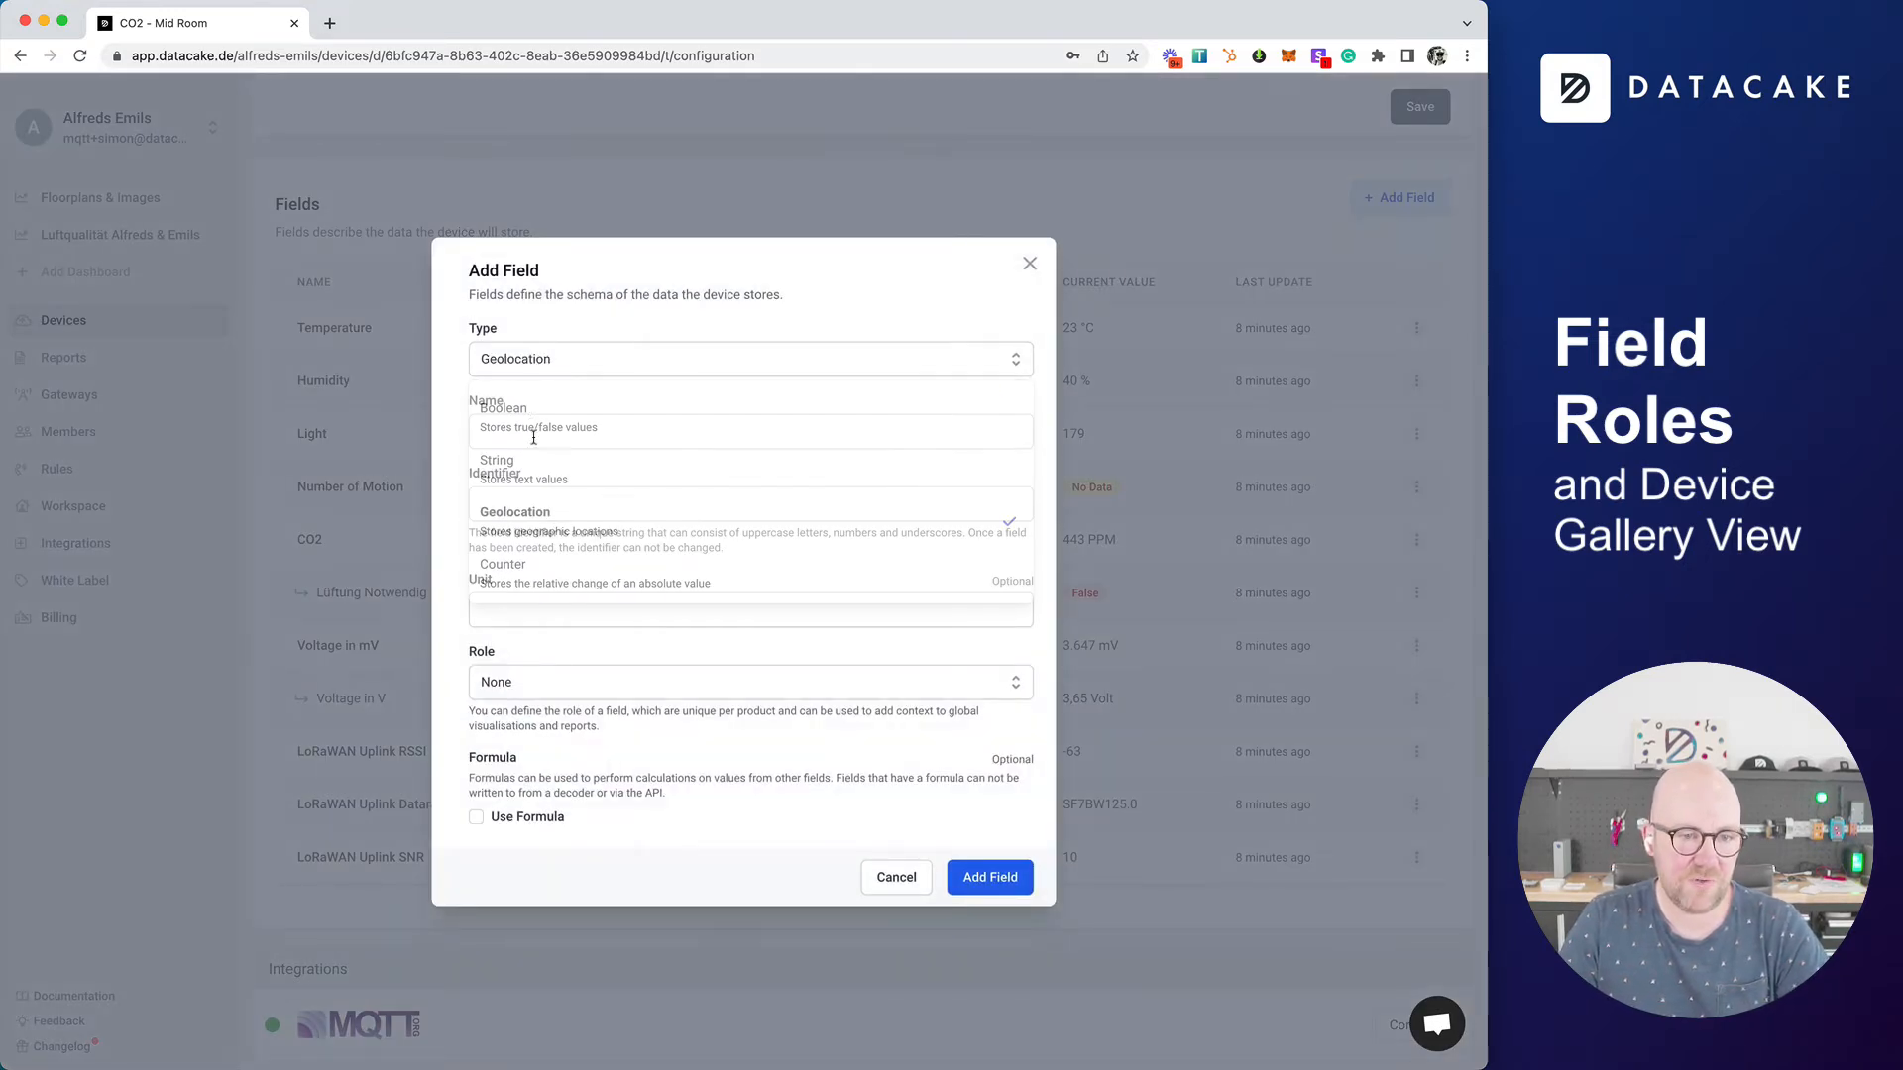
Step: Name the new geolocation field Location and set its identifier to LOCATION
left_click(524, 418)
type("Locaiton")
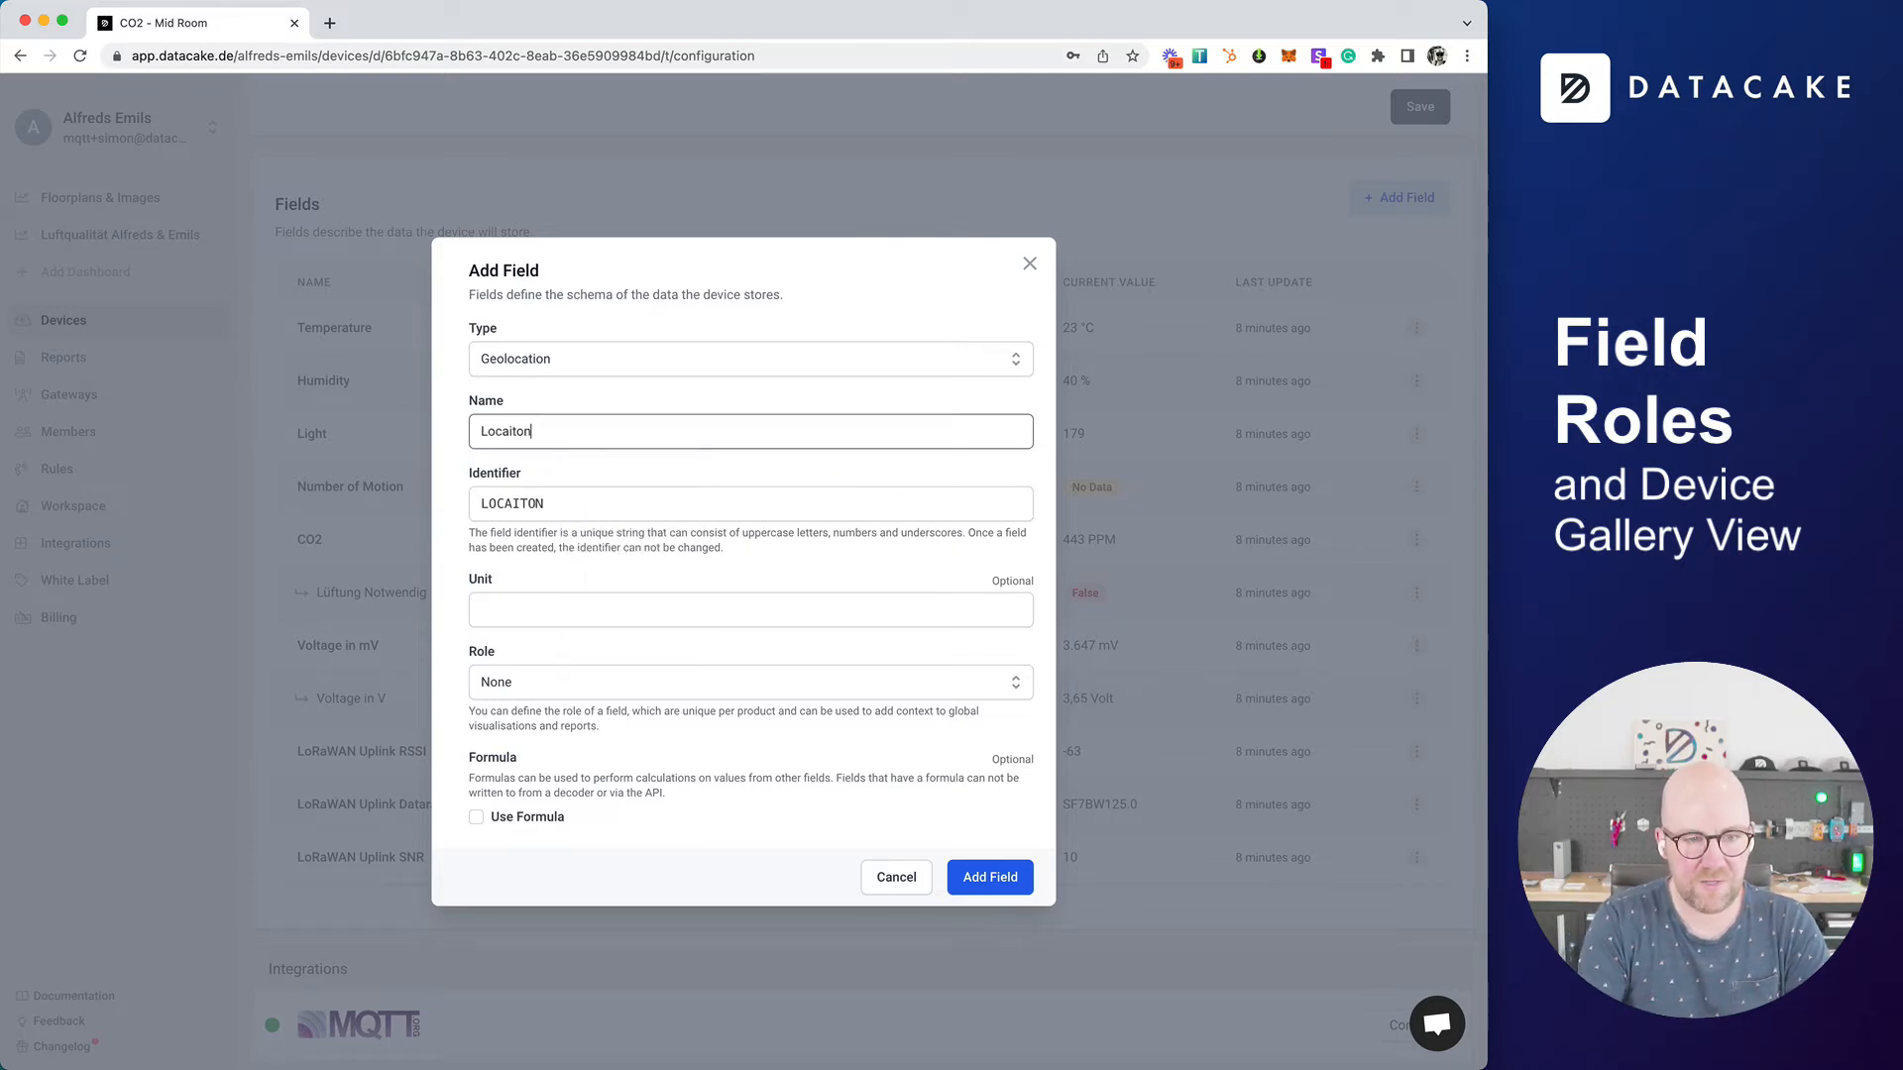
key("Tab")
key("shift+Tab")
type("Locait")
key("BackSpace")
key("BackSpace")
type("tio")
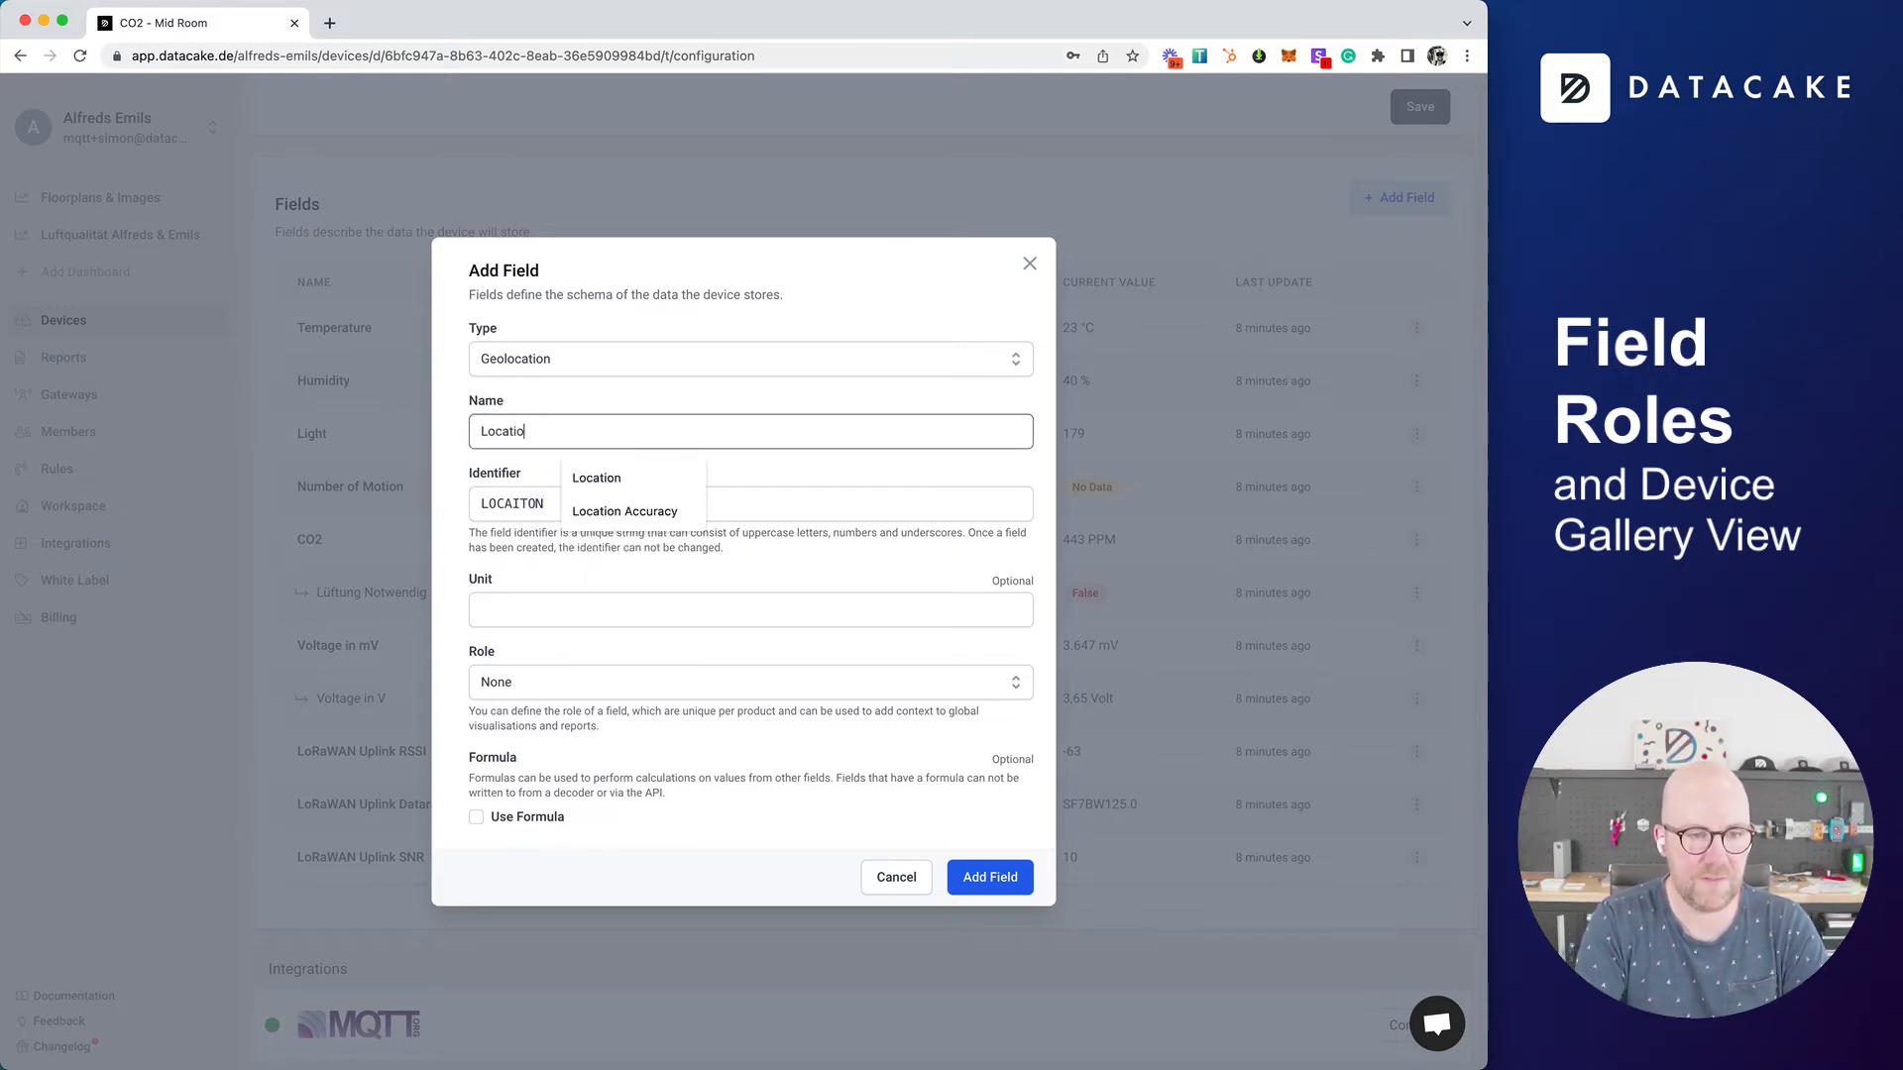
type("n")
key("Tab")
type("LOCATION")
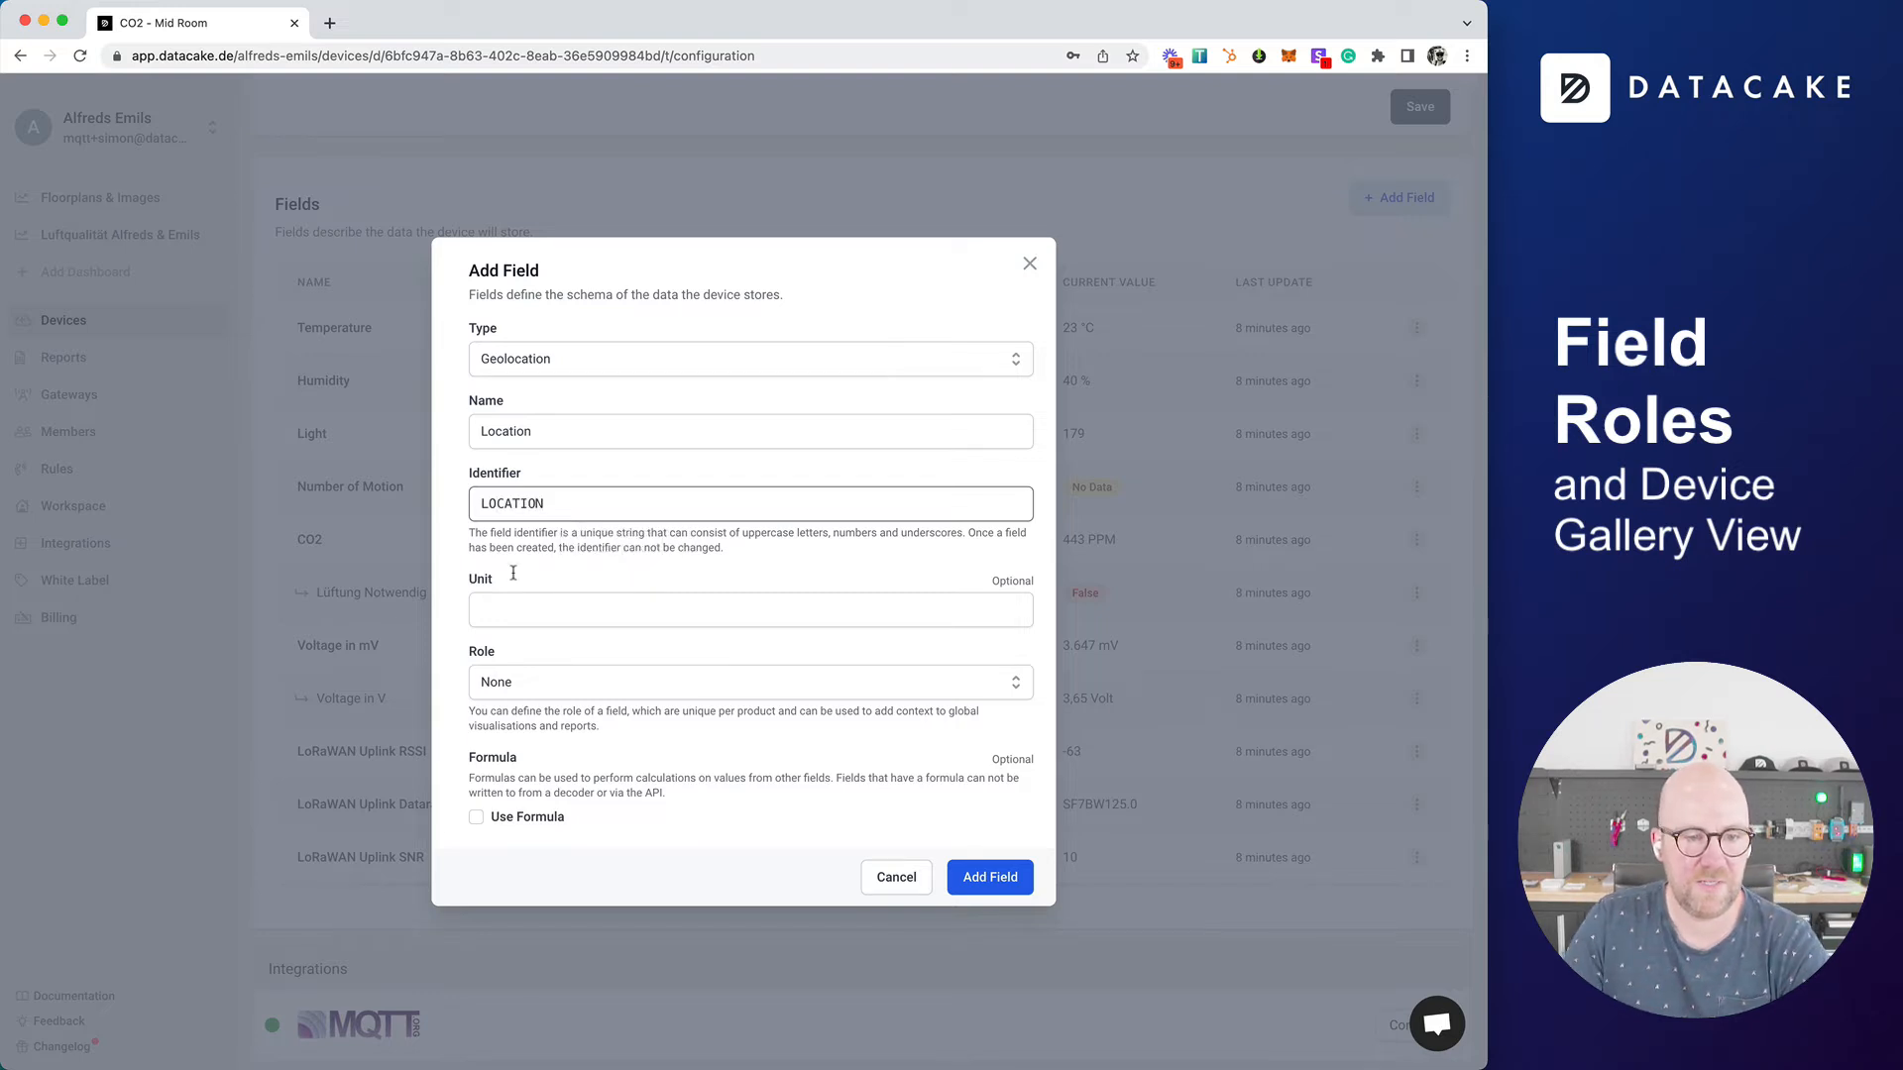
Step: Choose Device Location as the new field's role and add the field to the device
left_click(523, 682)
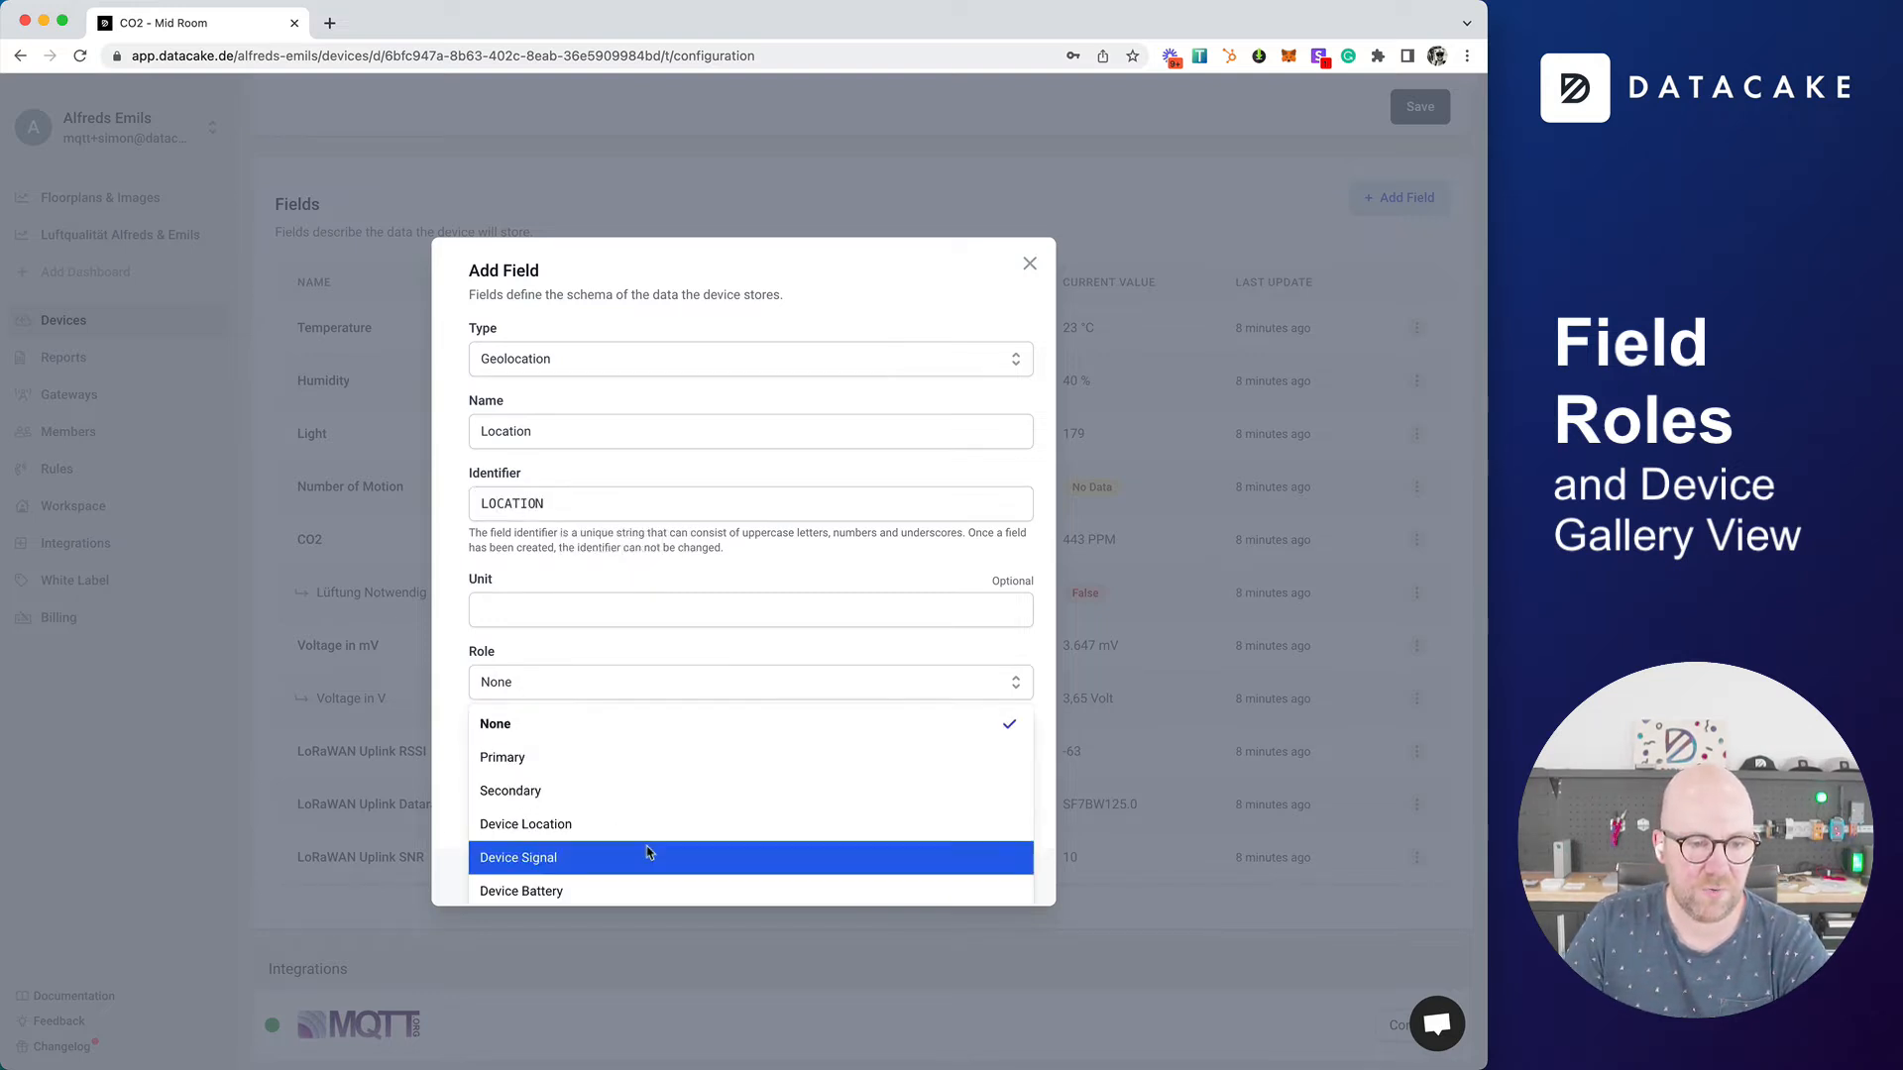
left_click(563, 821)
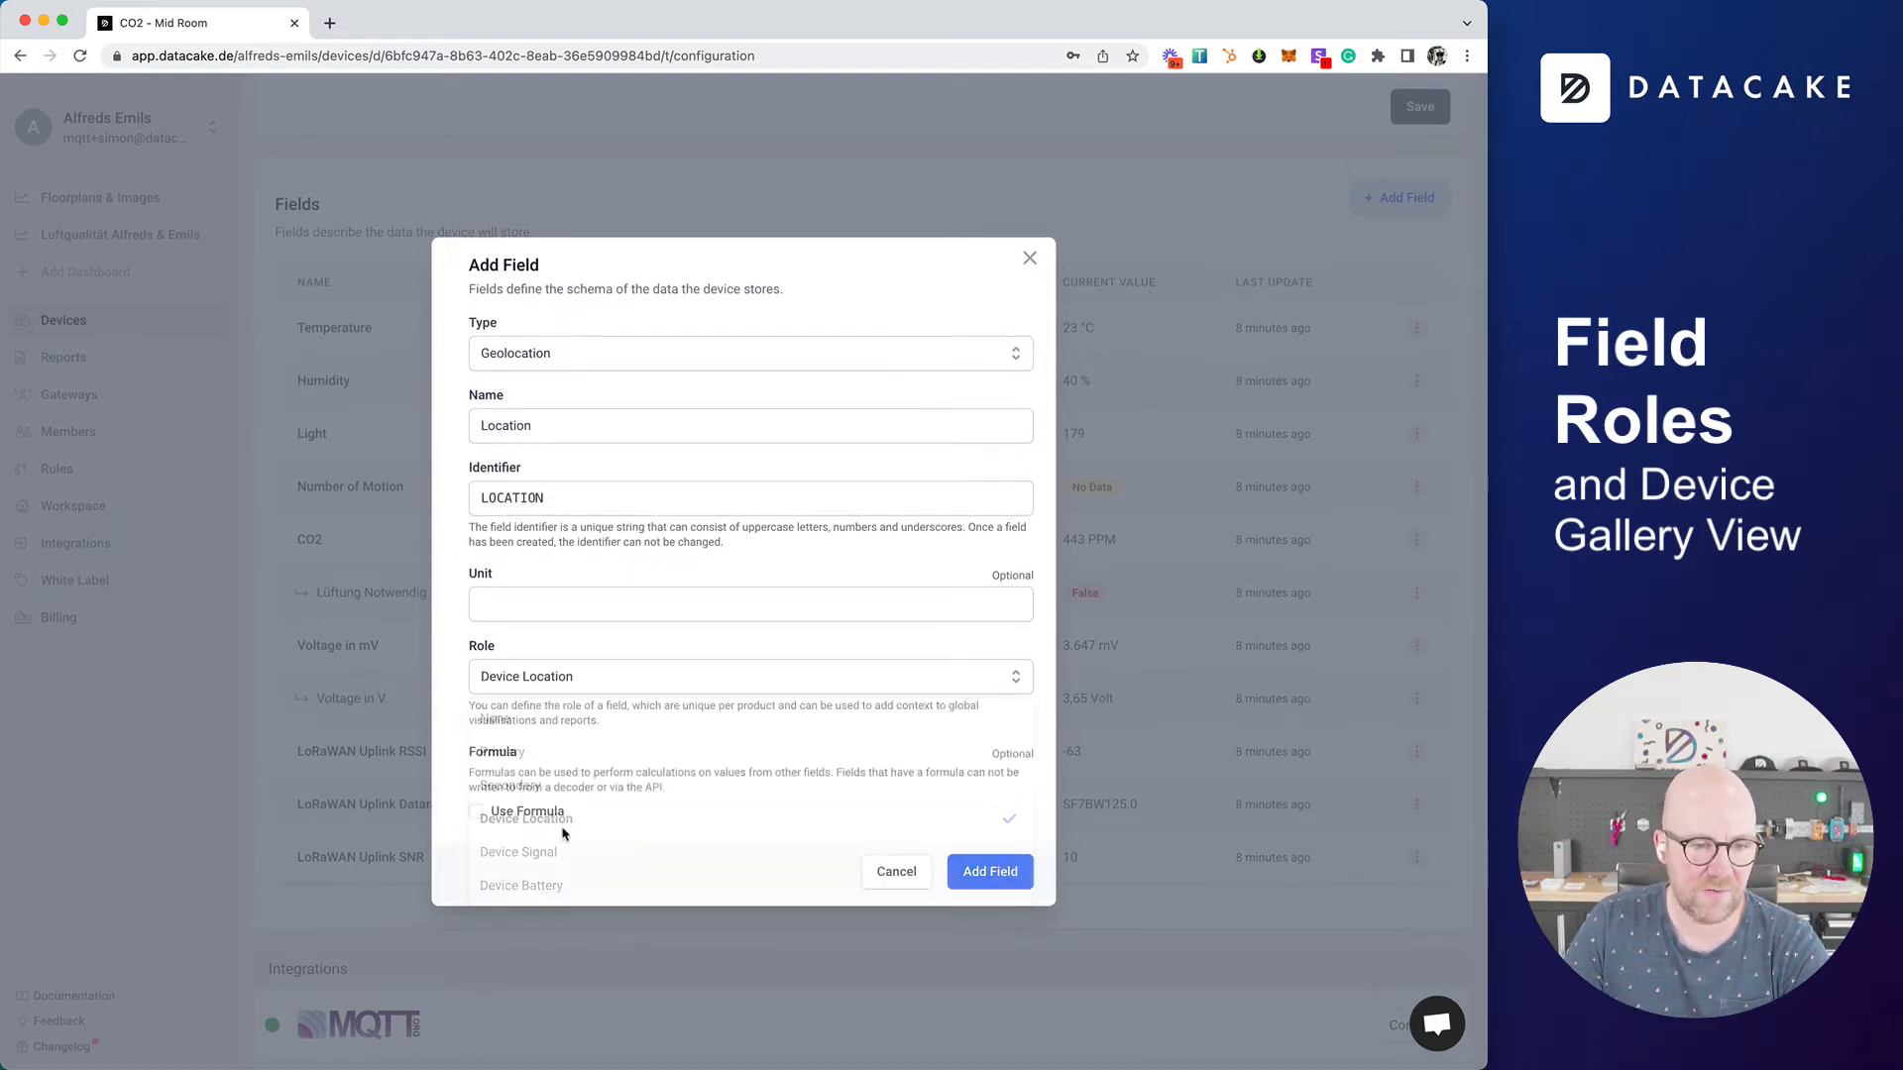
left_click(1004, 879)
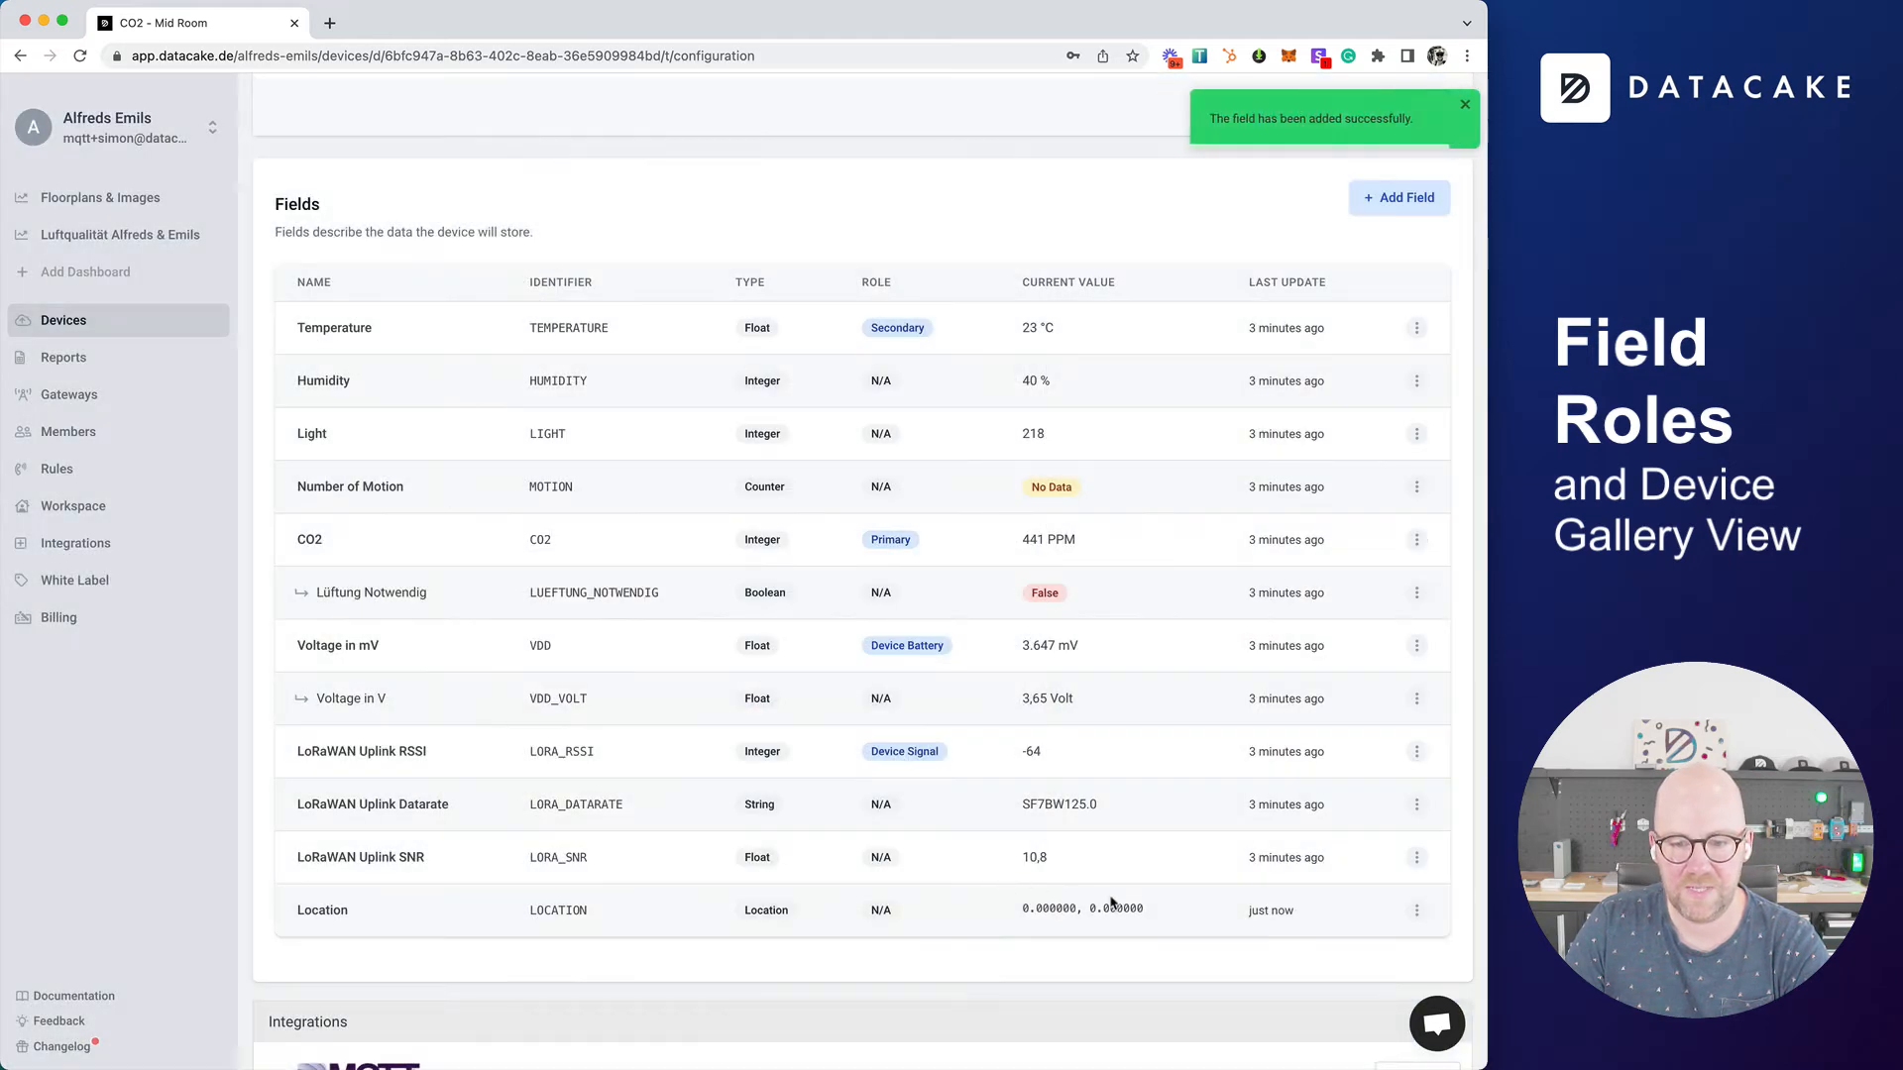
Step: Set the Location field's value to a point in central Germany on the map, at about latitude 50.96 and longitude 10.42
left_click(1417, 912)
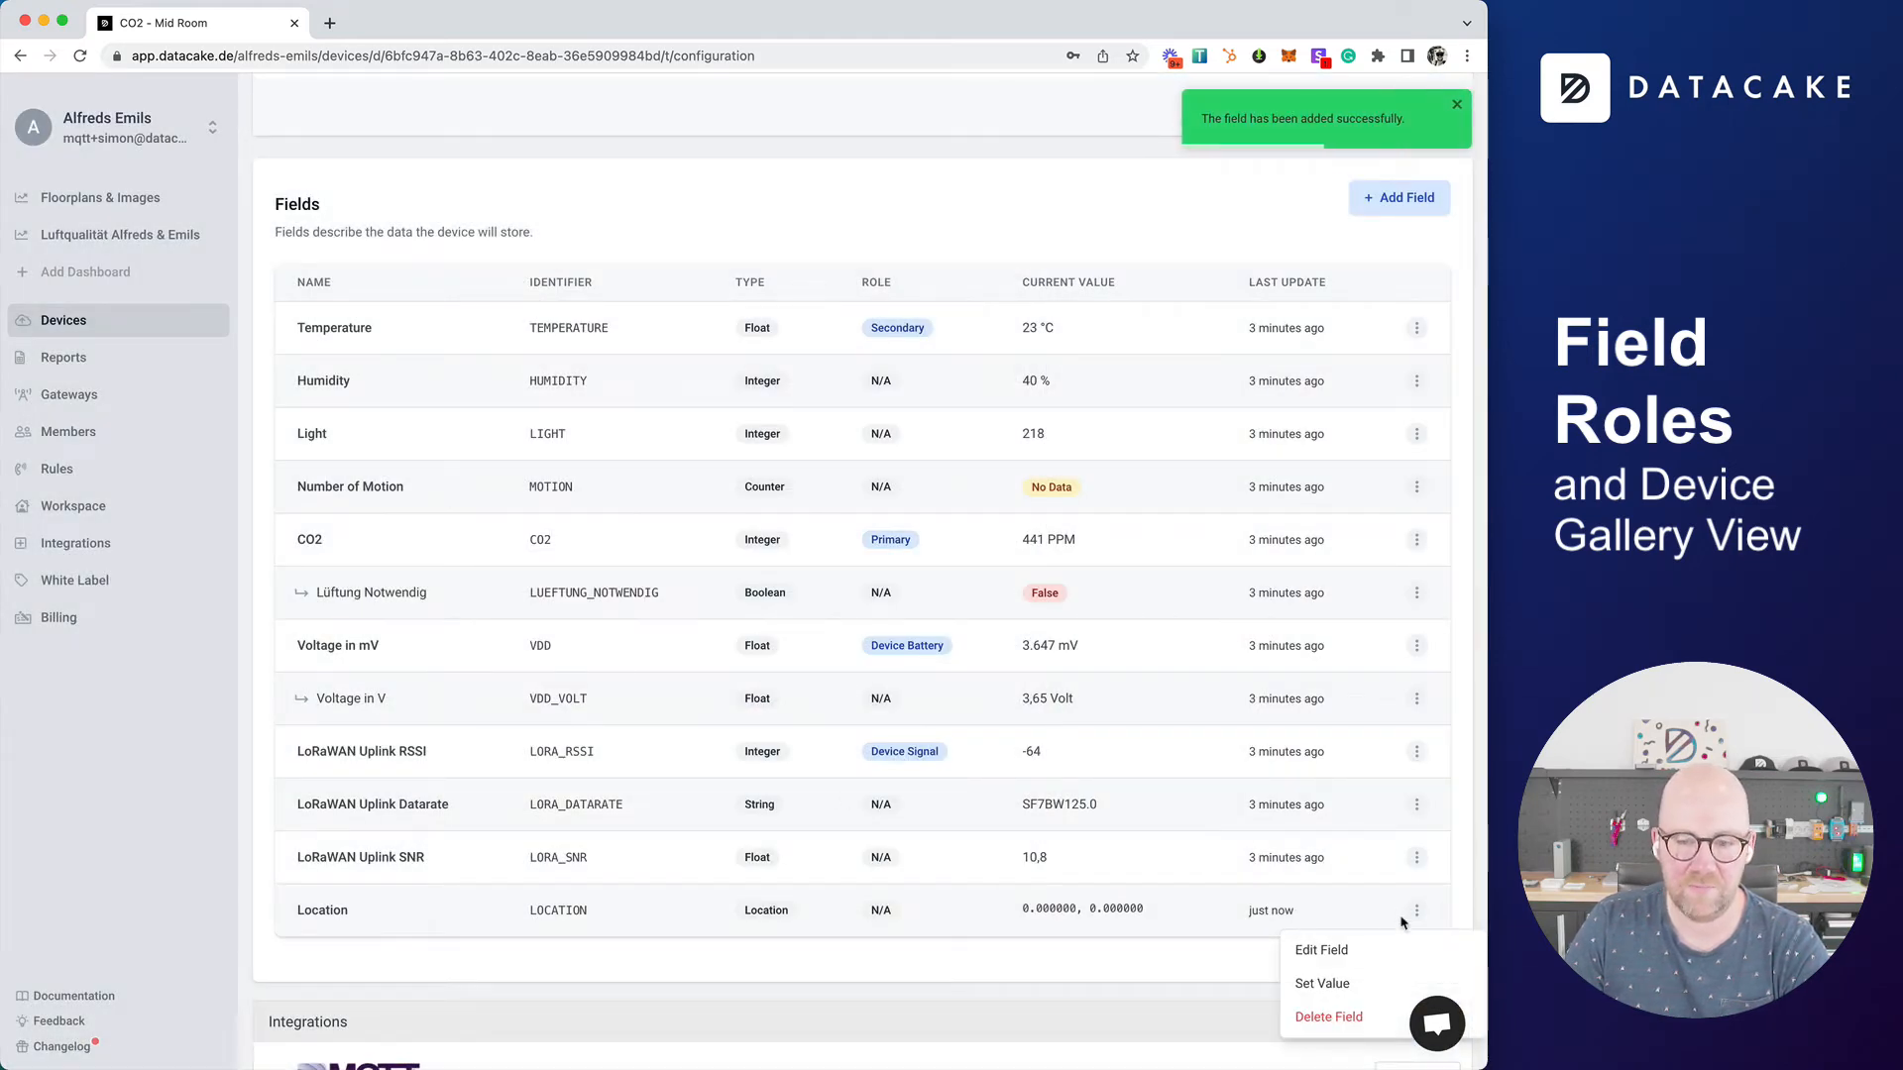
left_click(1372, 984)
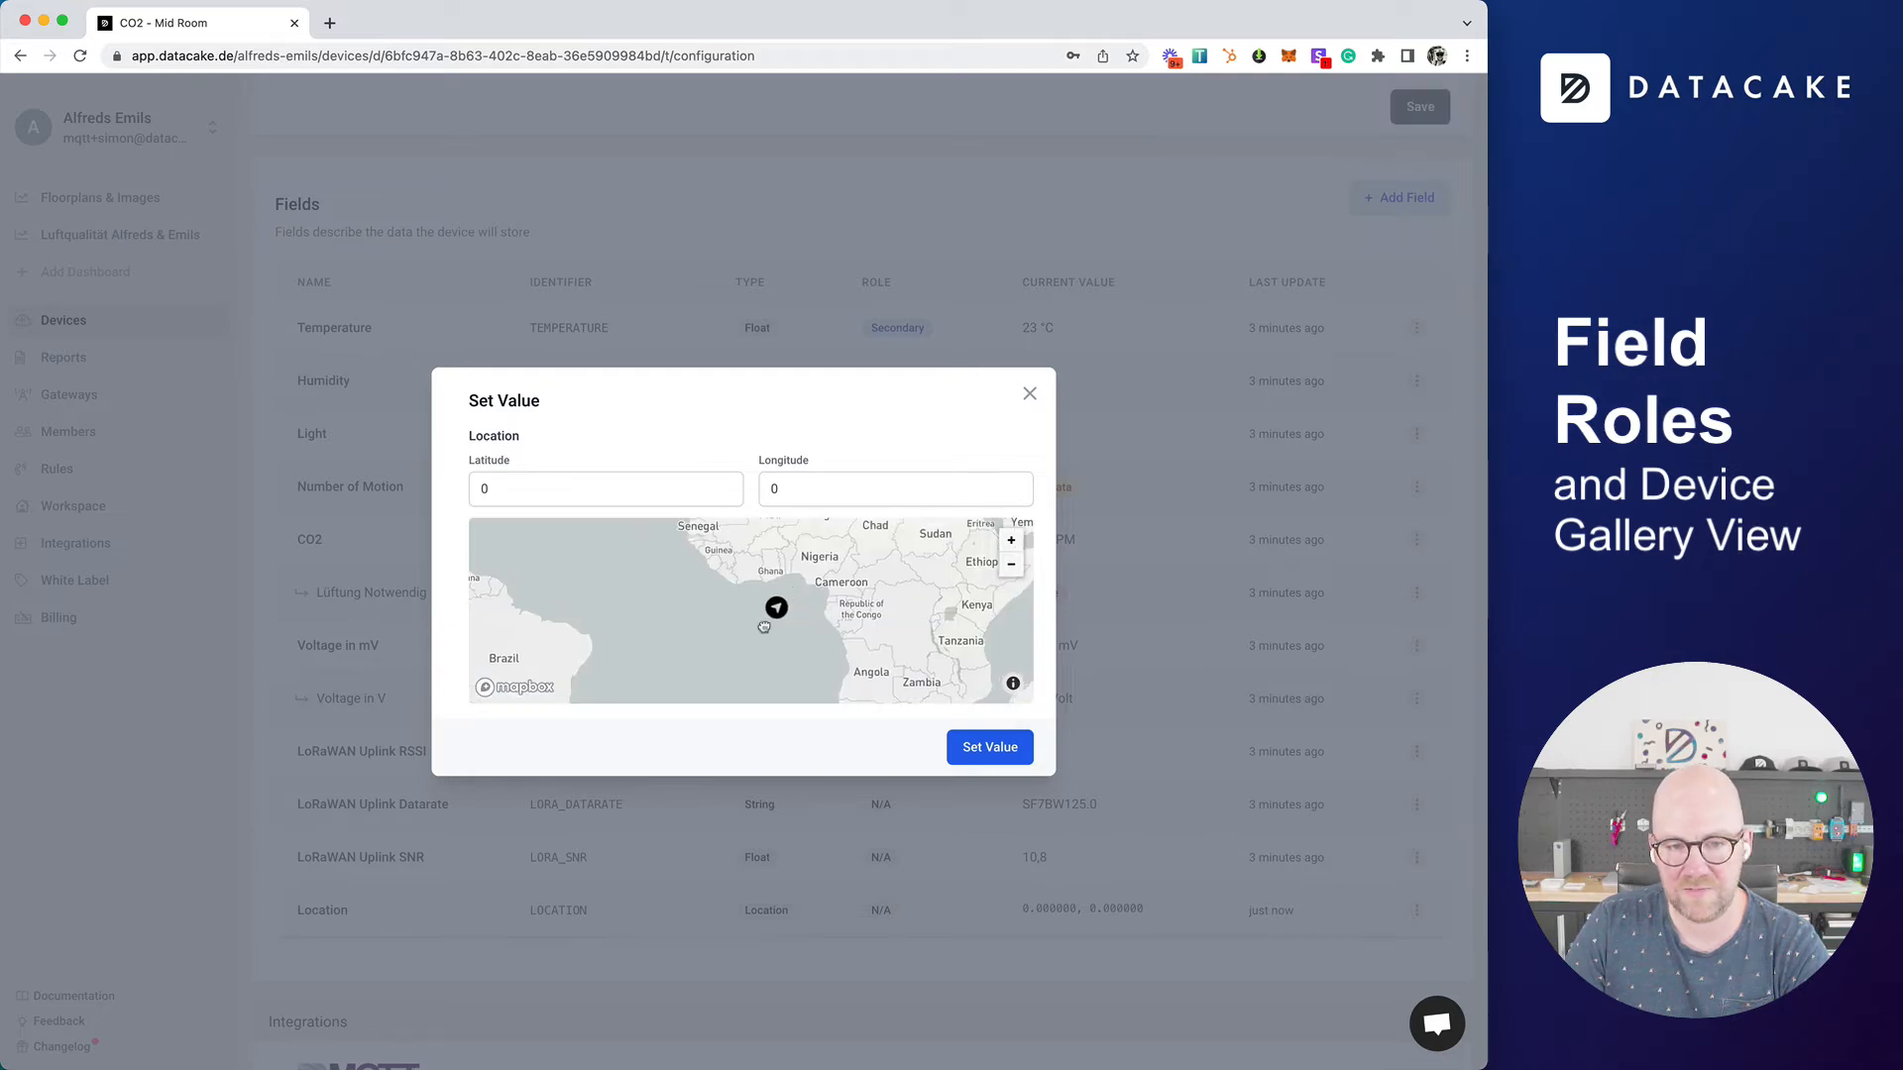
left_click_drag(777, 607, 671, 714)
left_click_drag(703, 526, 720, 573)
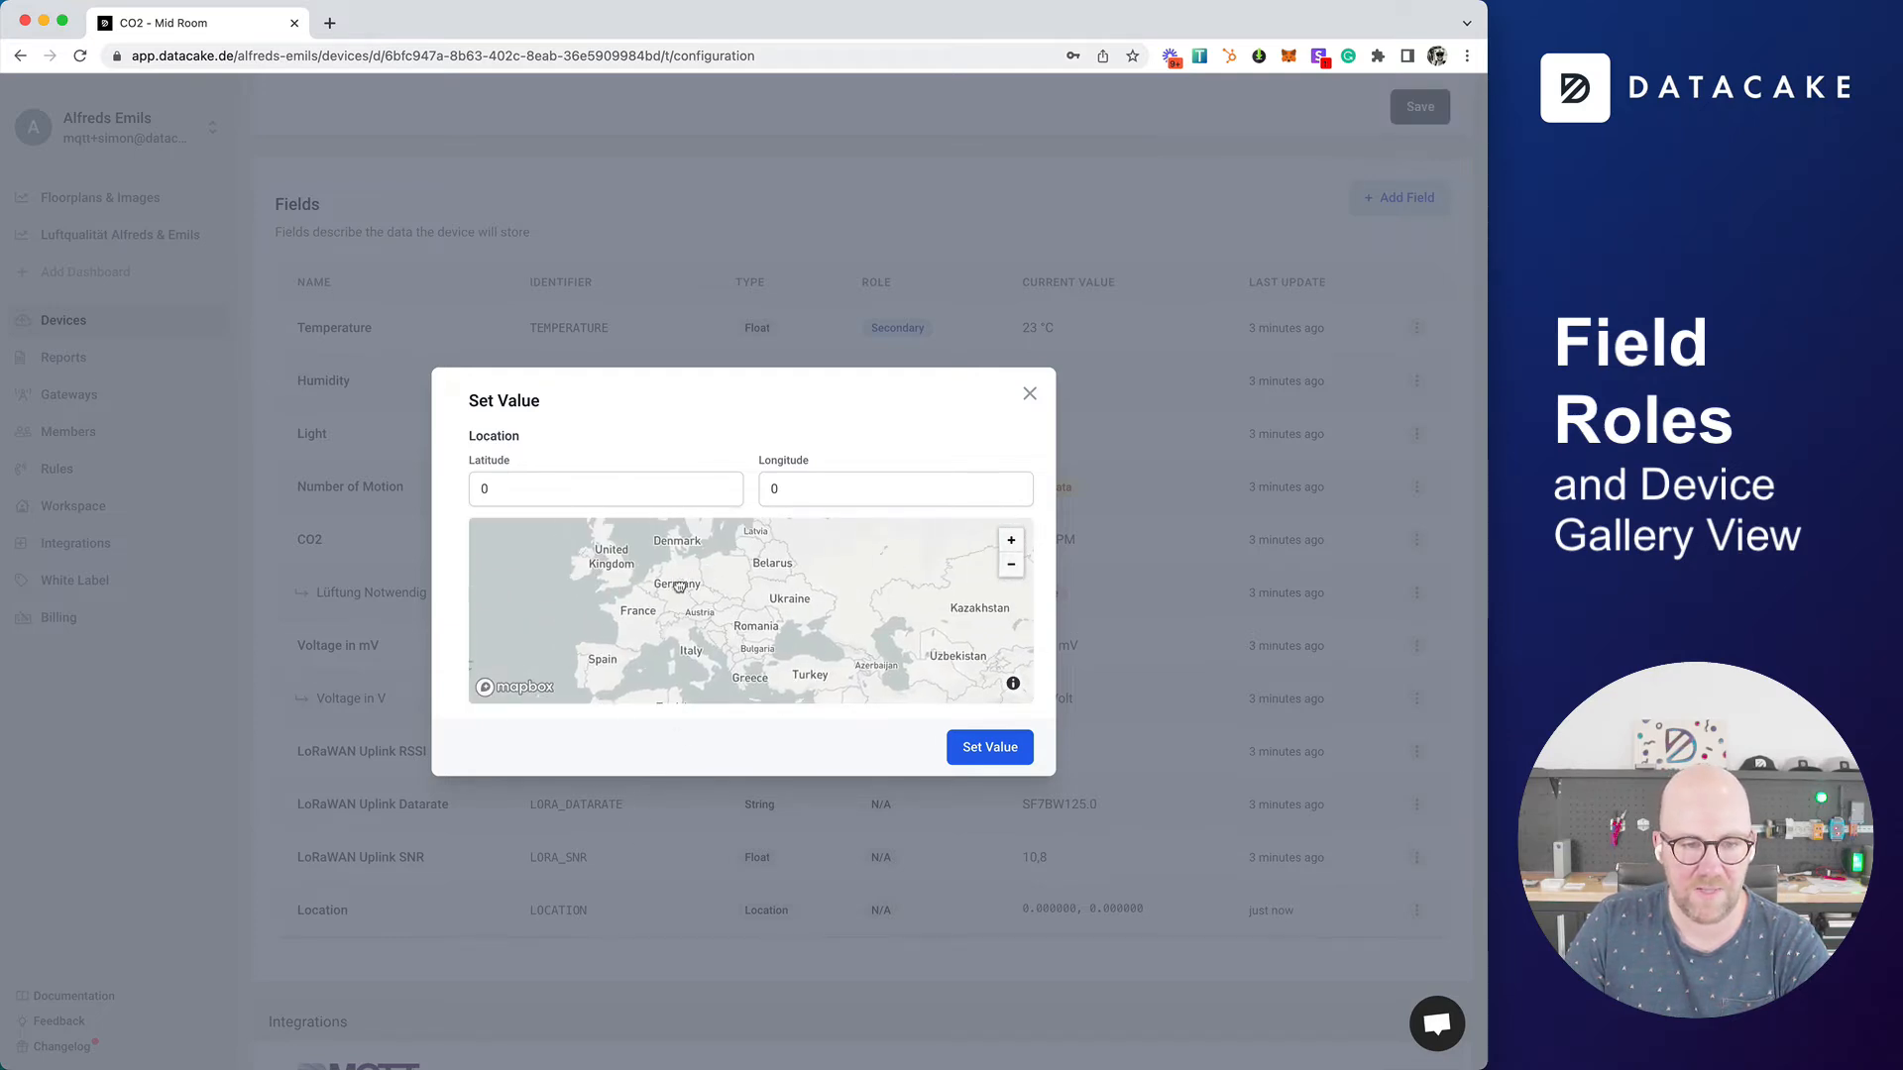
left_click(682, 583)
left_click(976, 749)
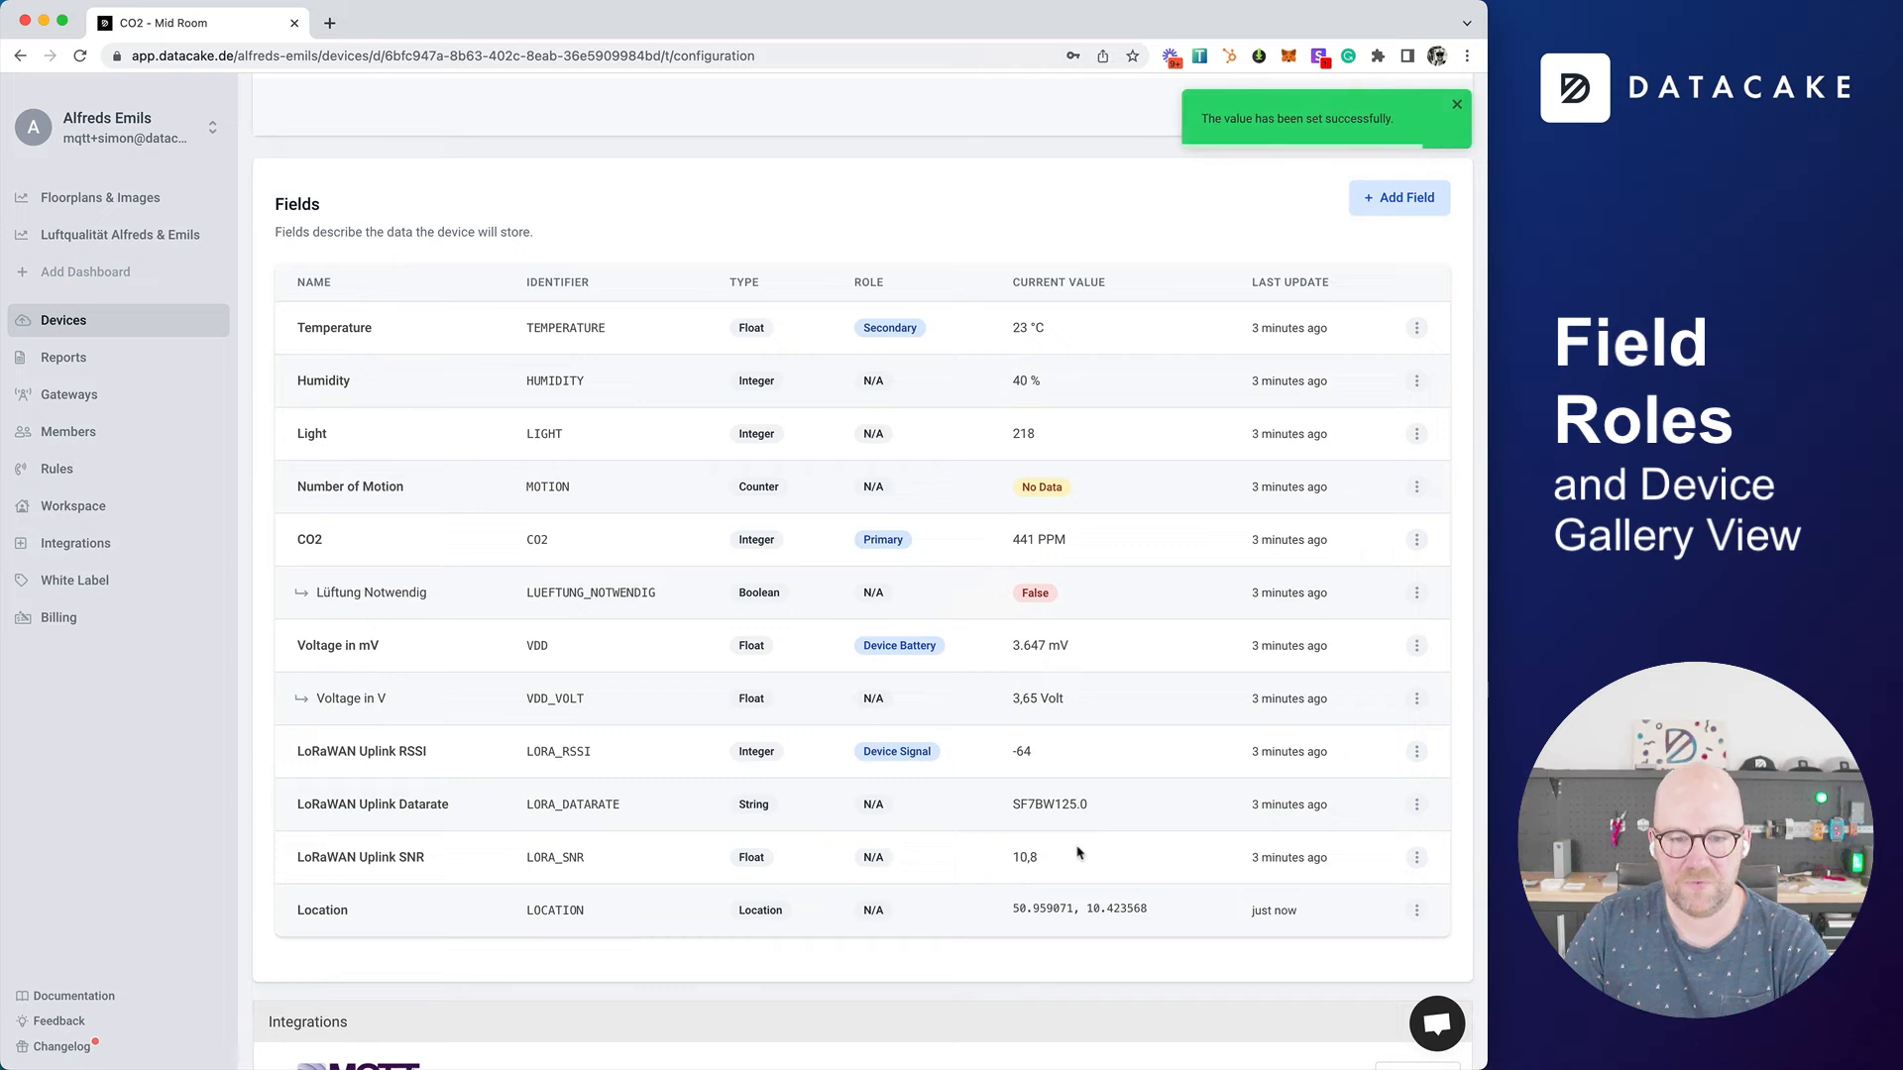
Step: Show the Primary, Secondary, Device Location, Device Signal and Device Battery columns in the workspace's device list
scroll(908, 828, "down", 3)
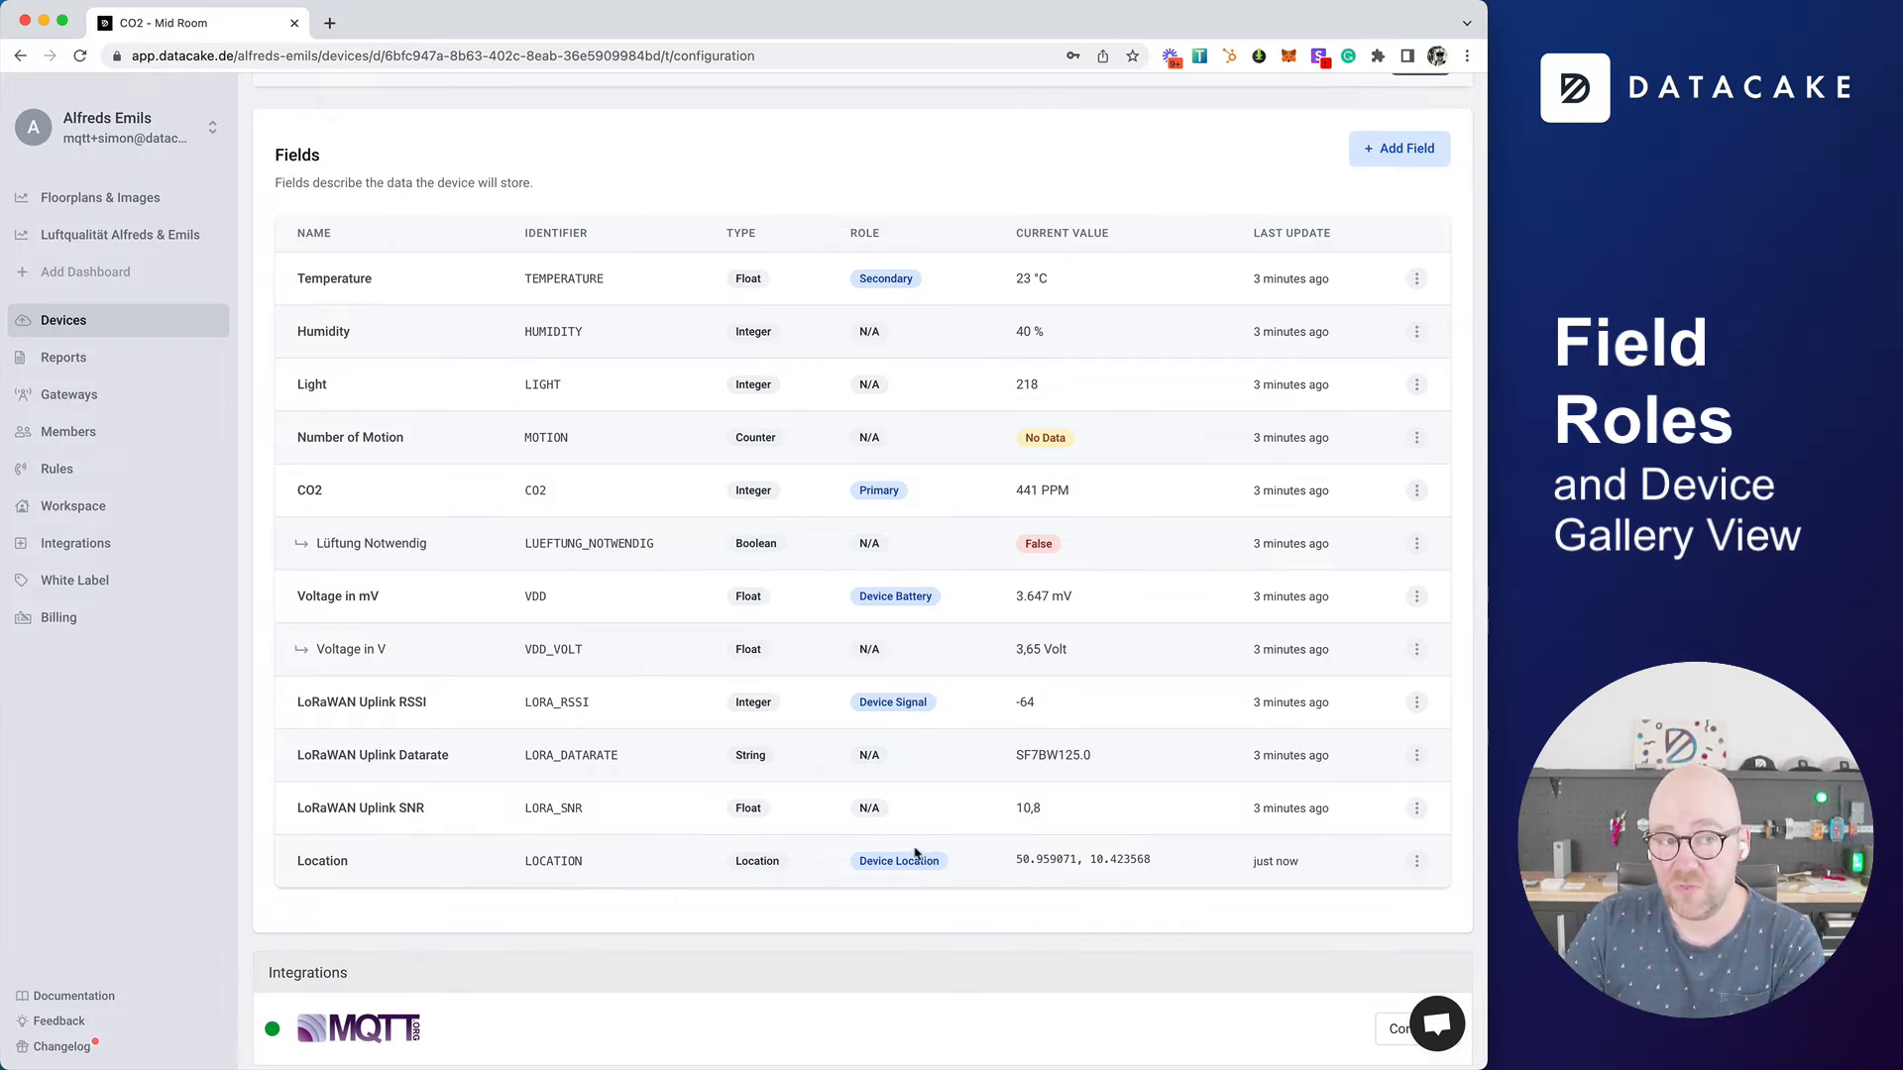
left_click(125, 329)
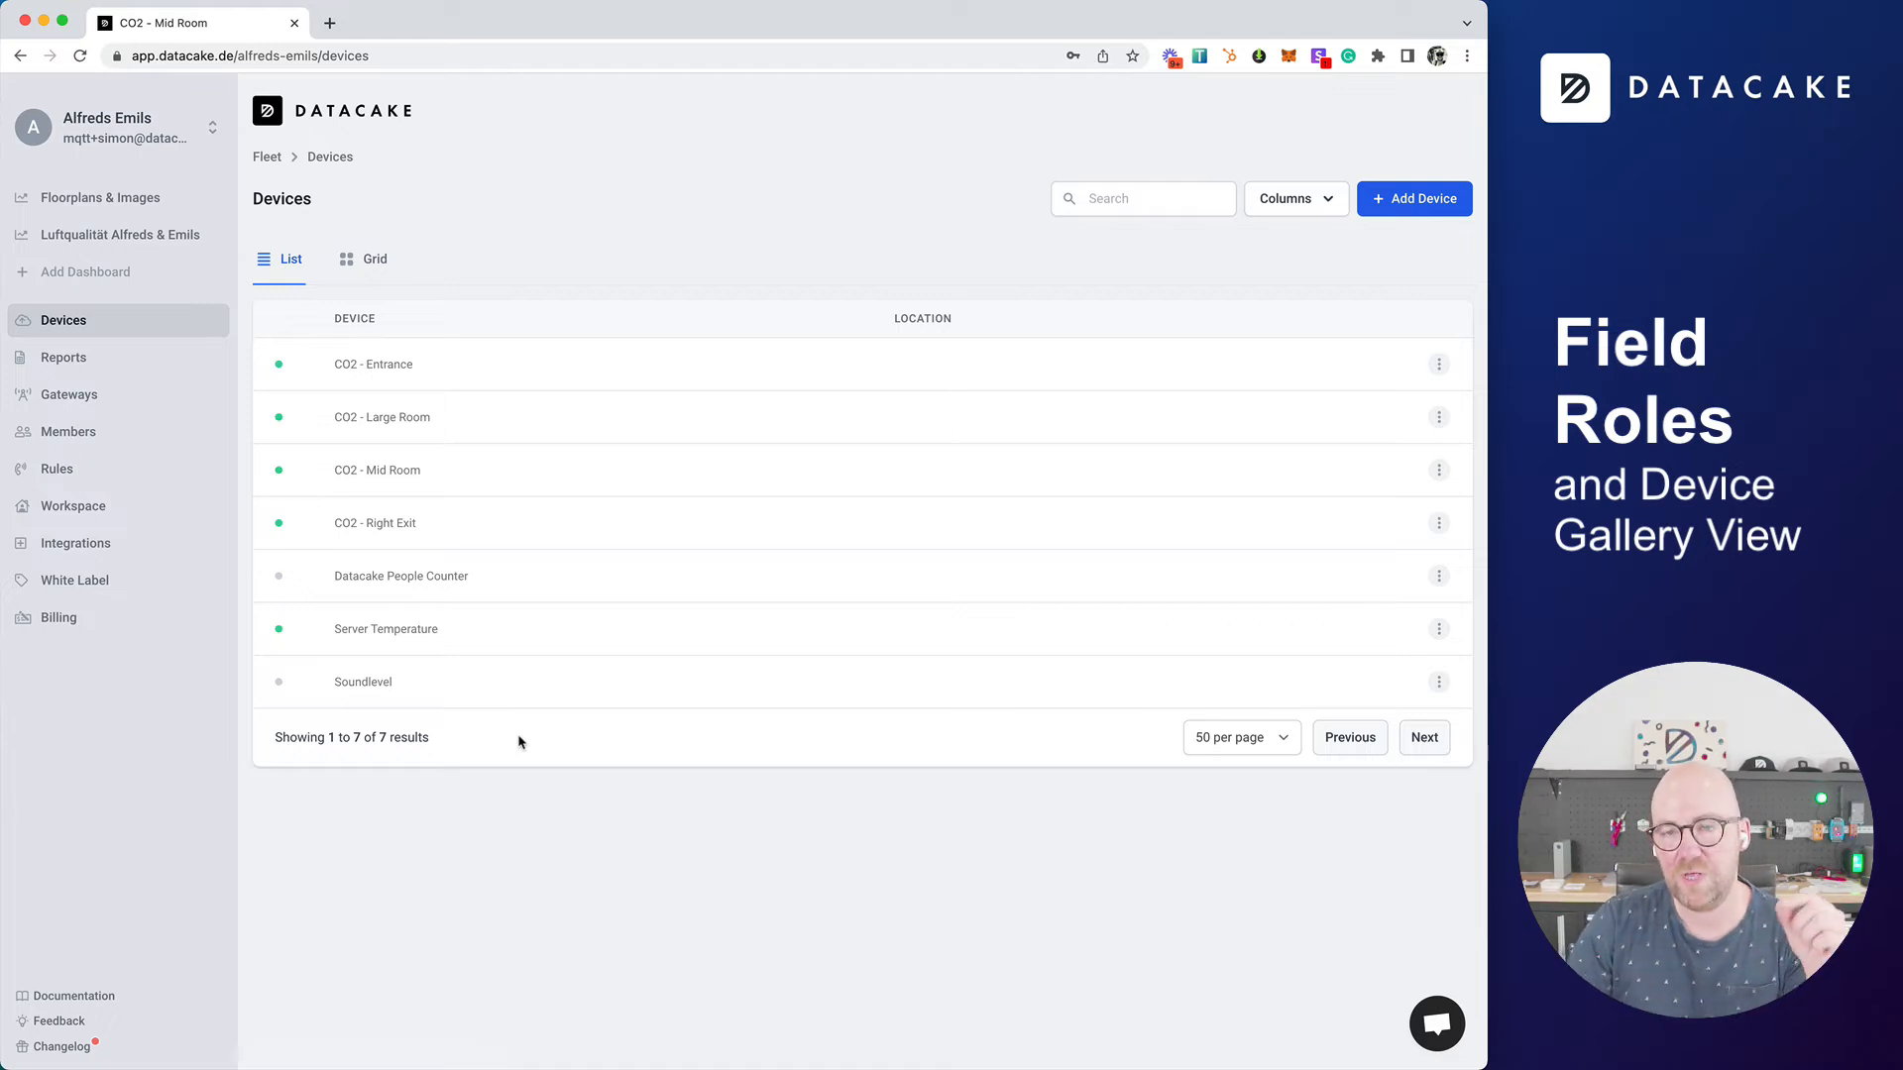
left_click(1316, 212)
left_click(1303, 572)
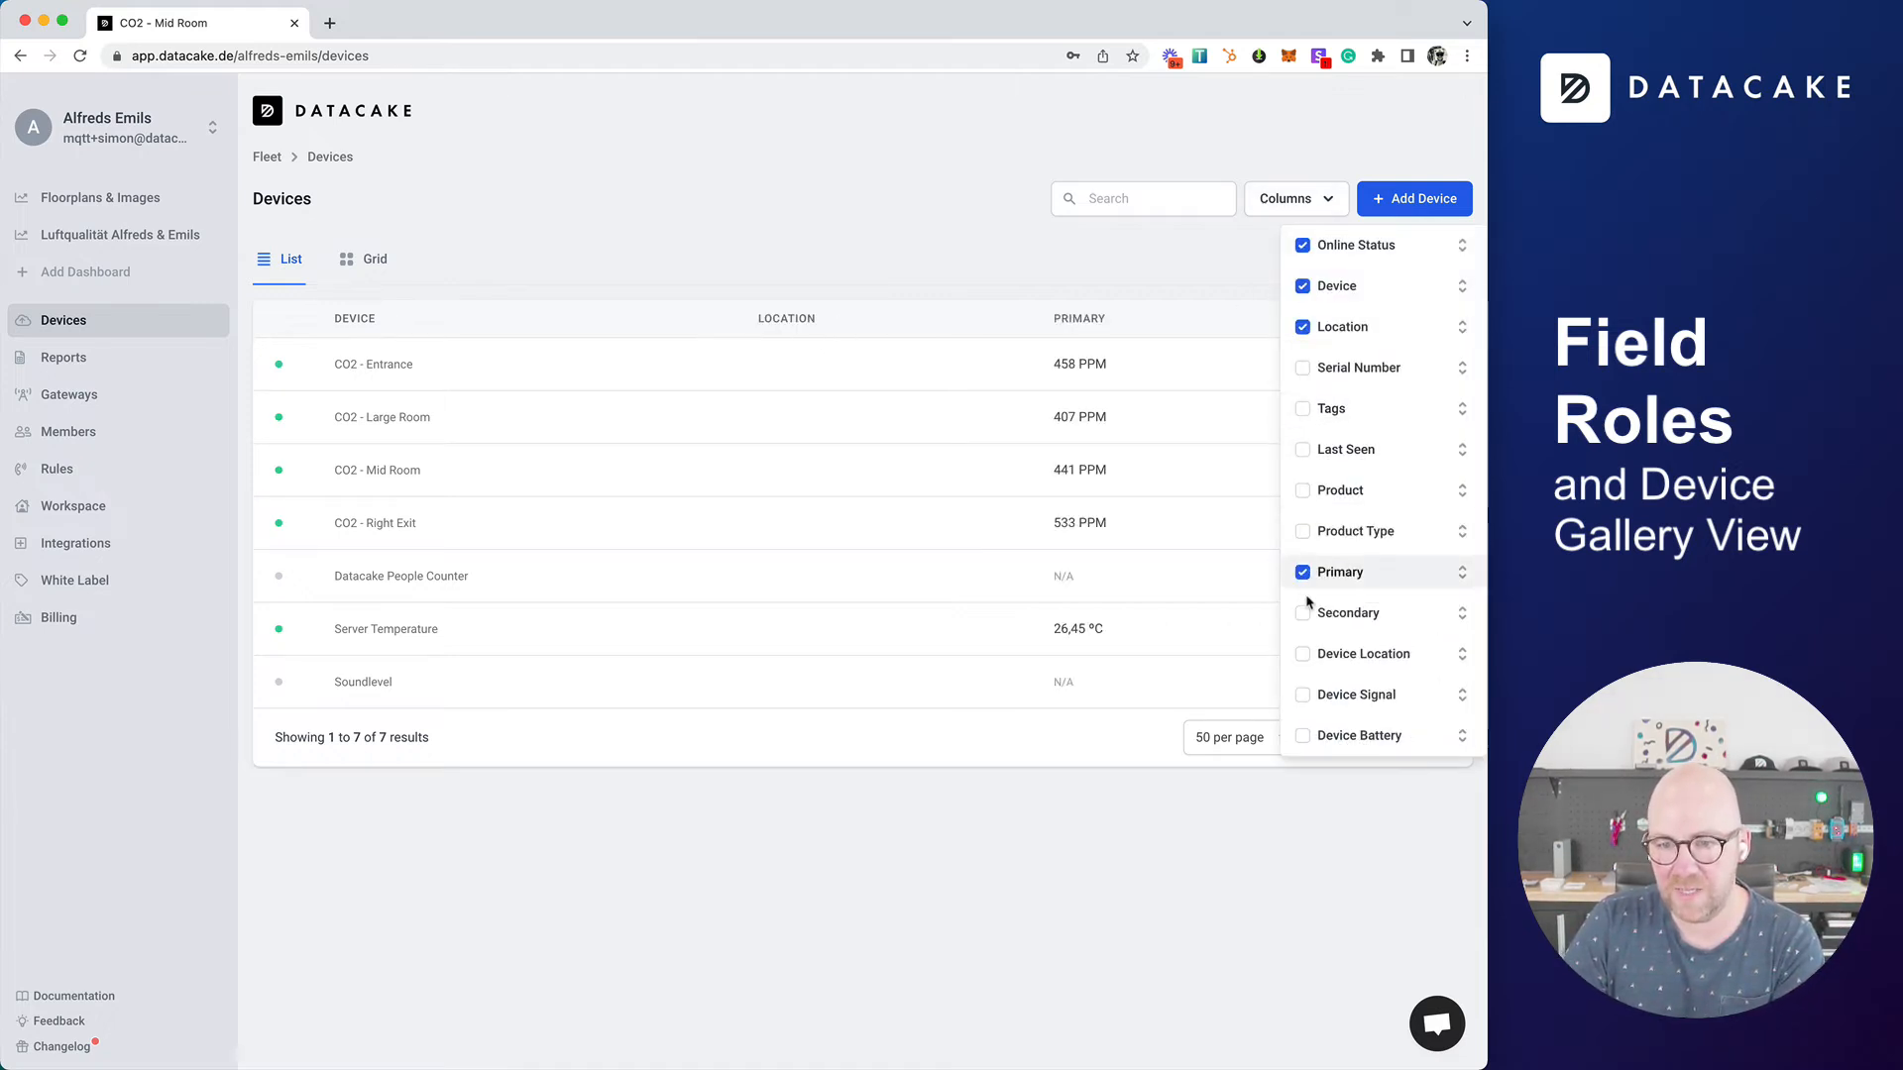
left_click(1303, 616)
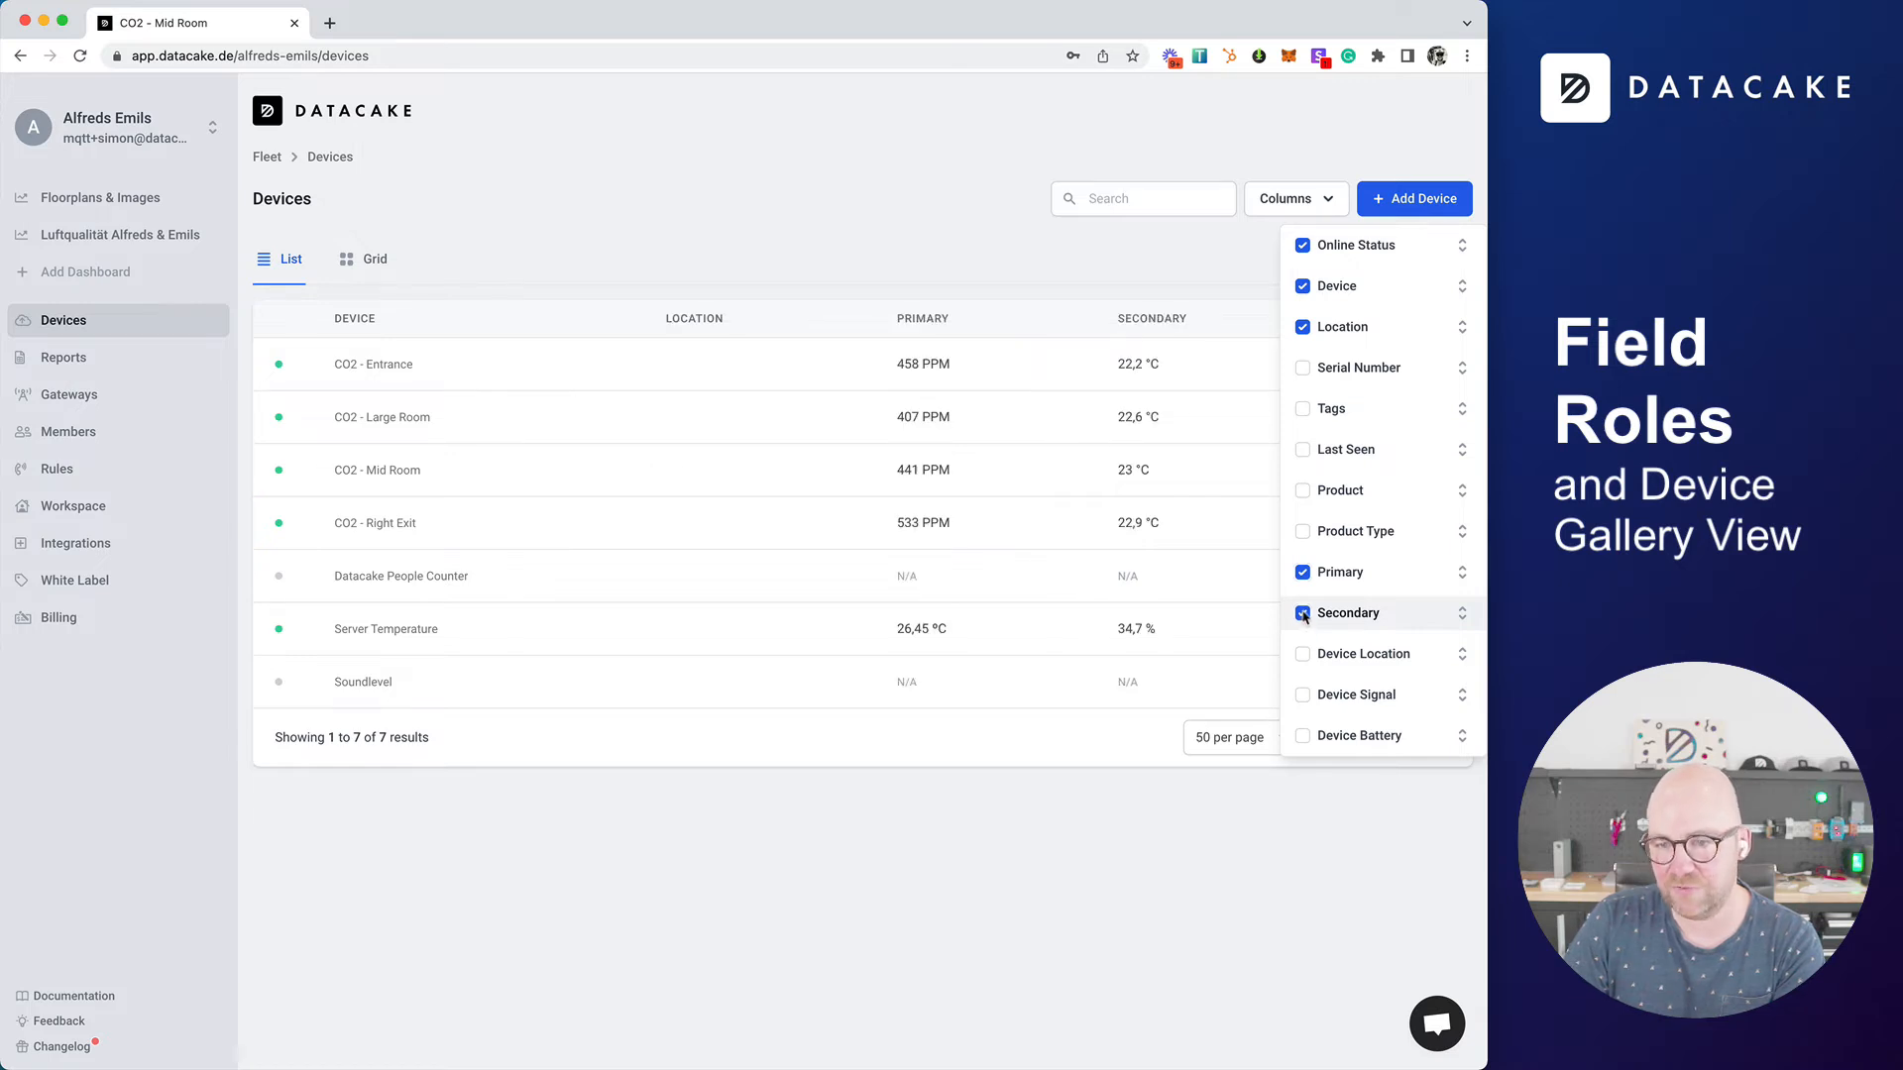
left_click(1303, 656)
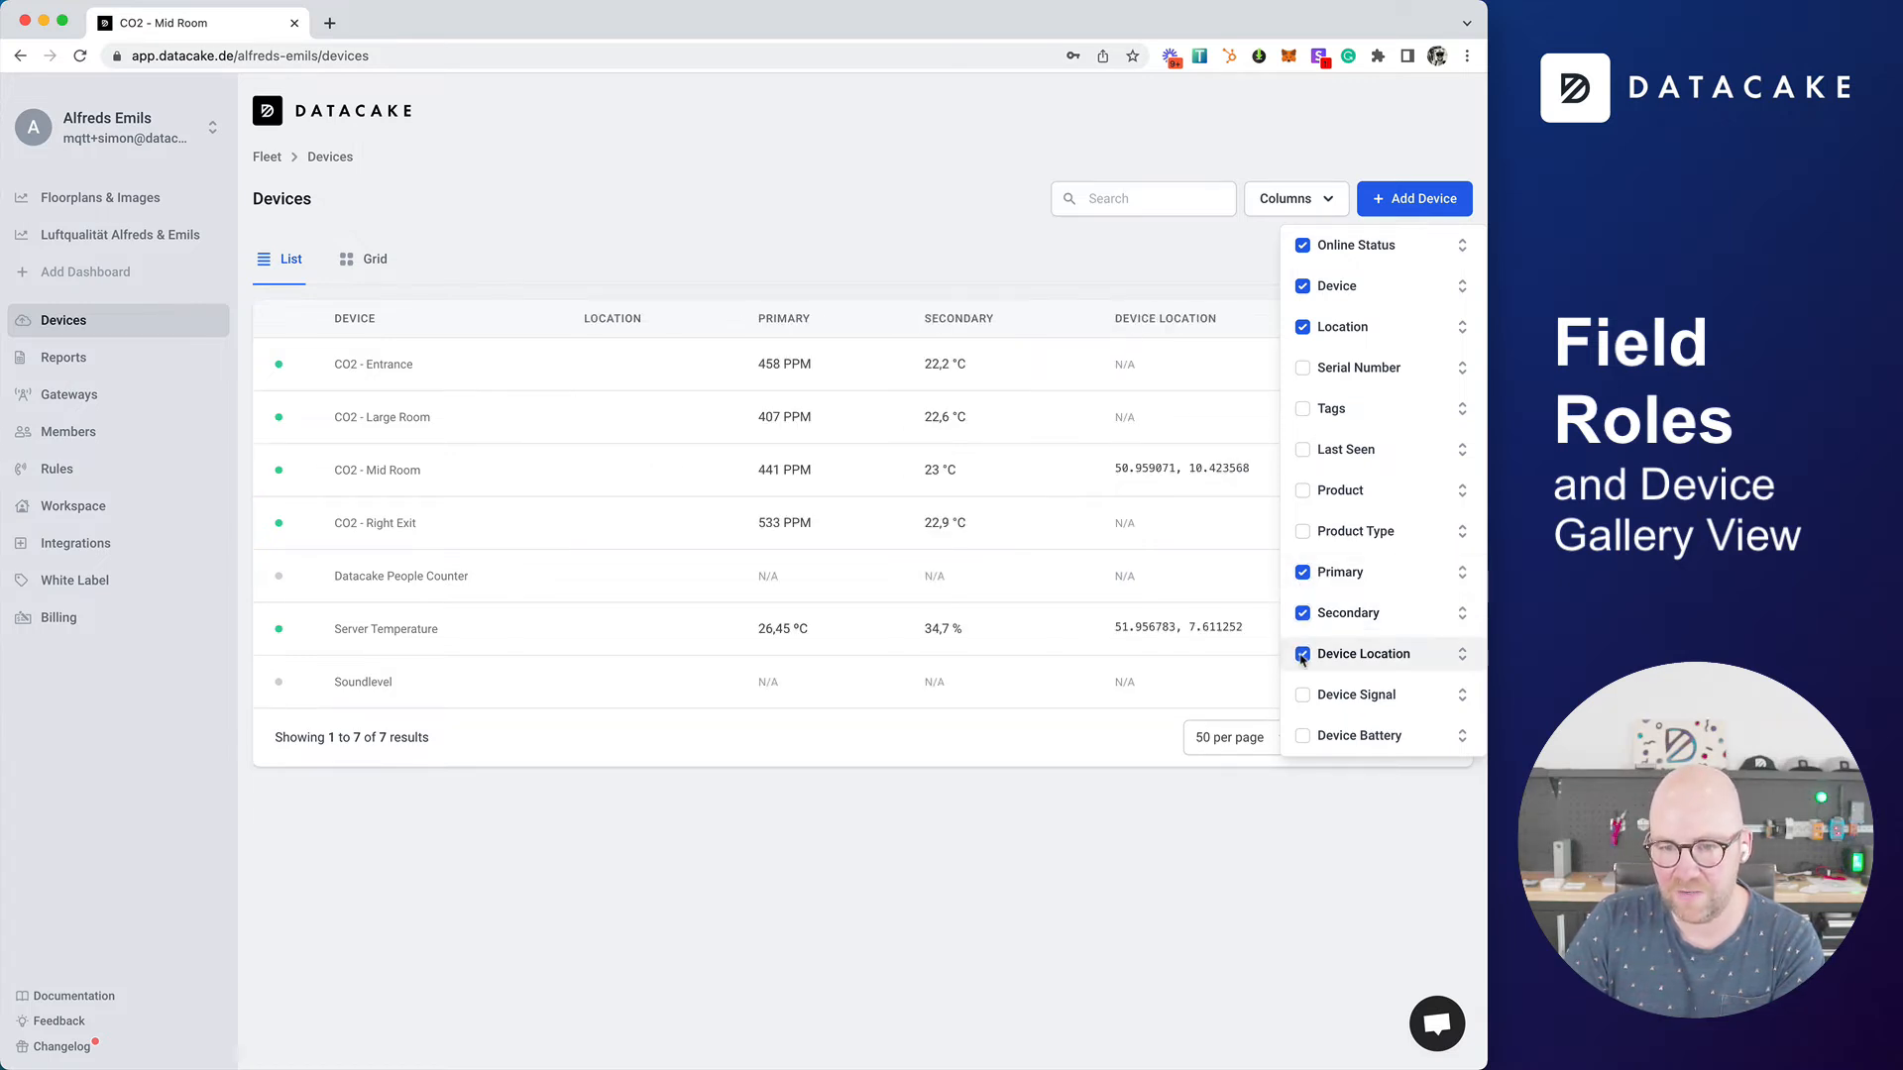
left_click(1304, 697)
left_click(1302, 737)
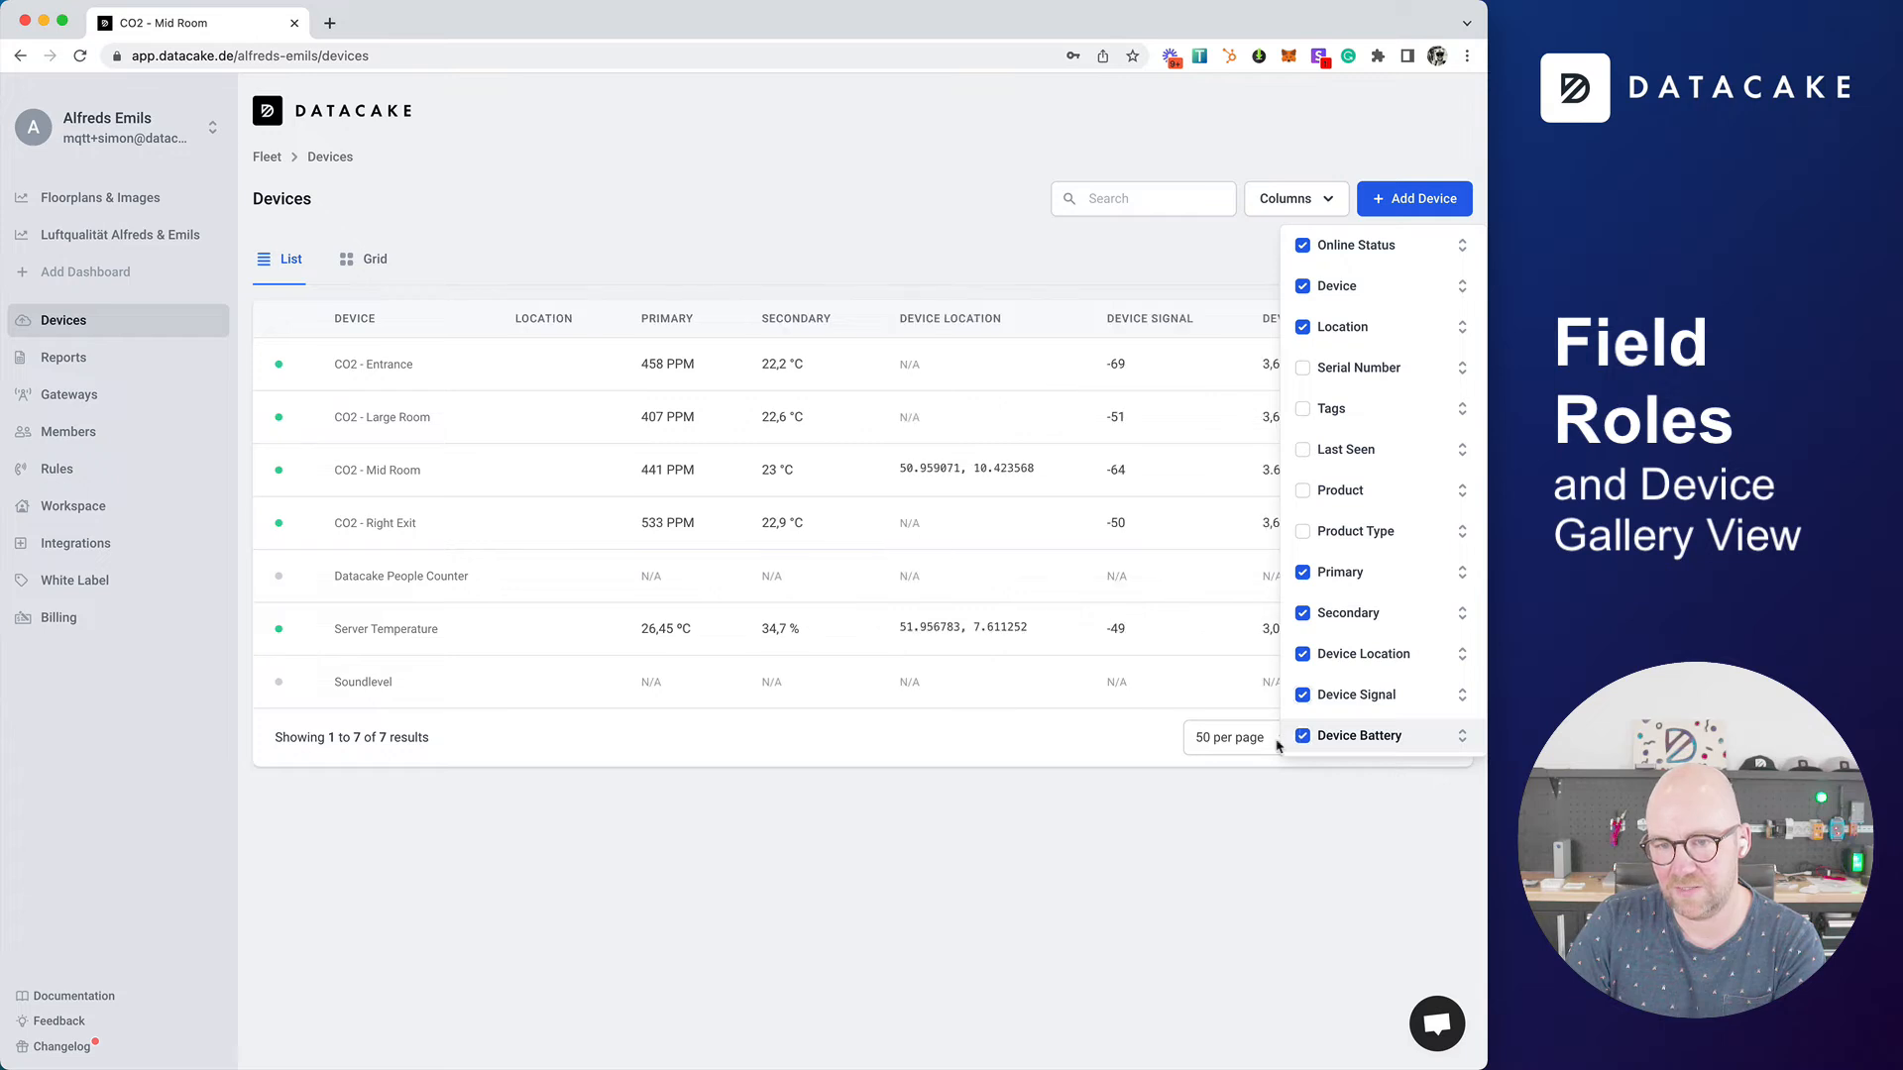
left_click(925, 894)
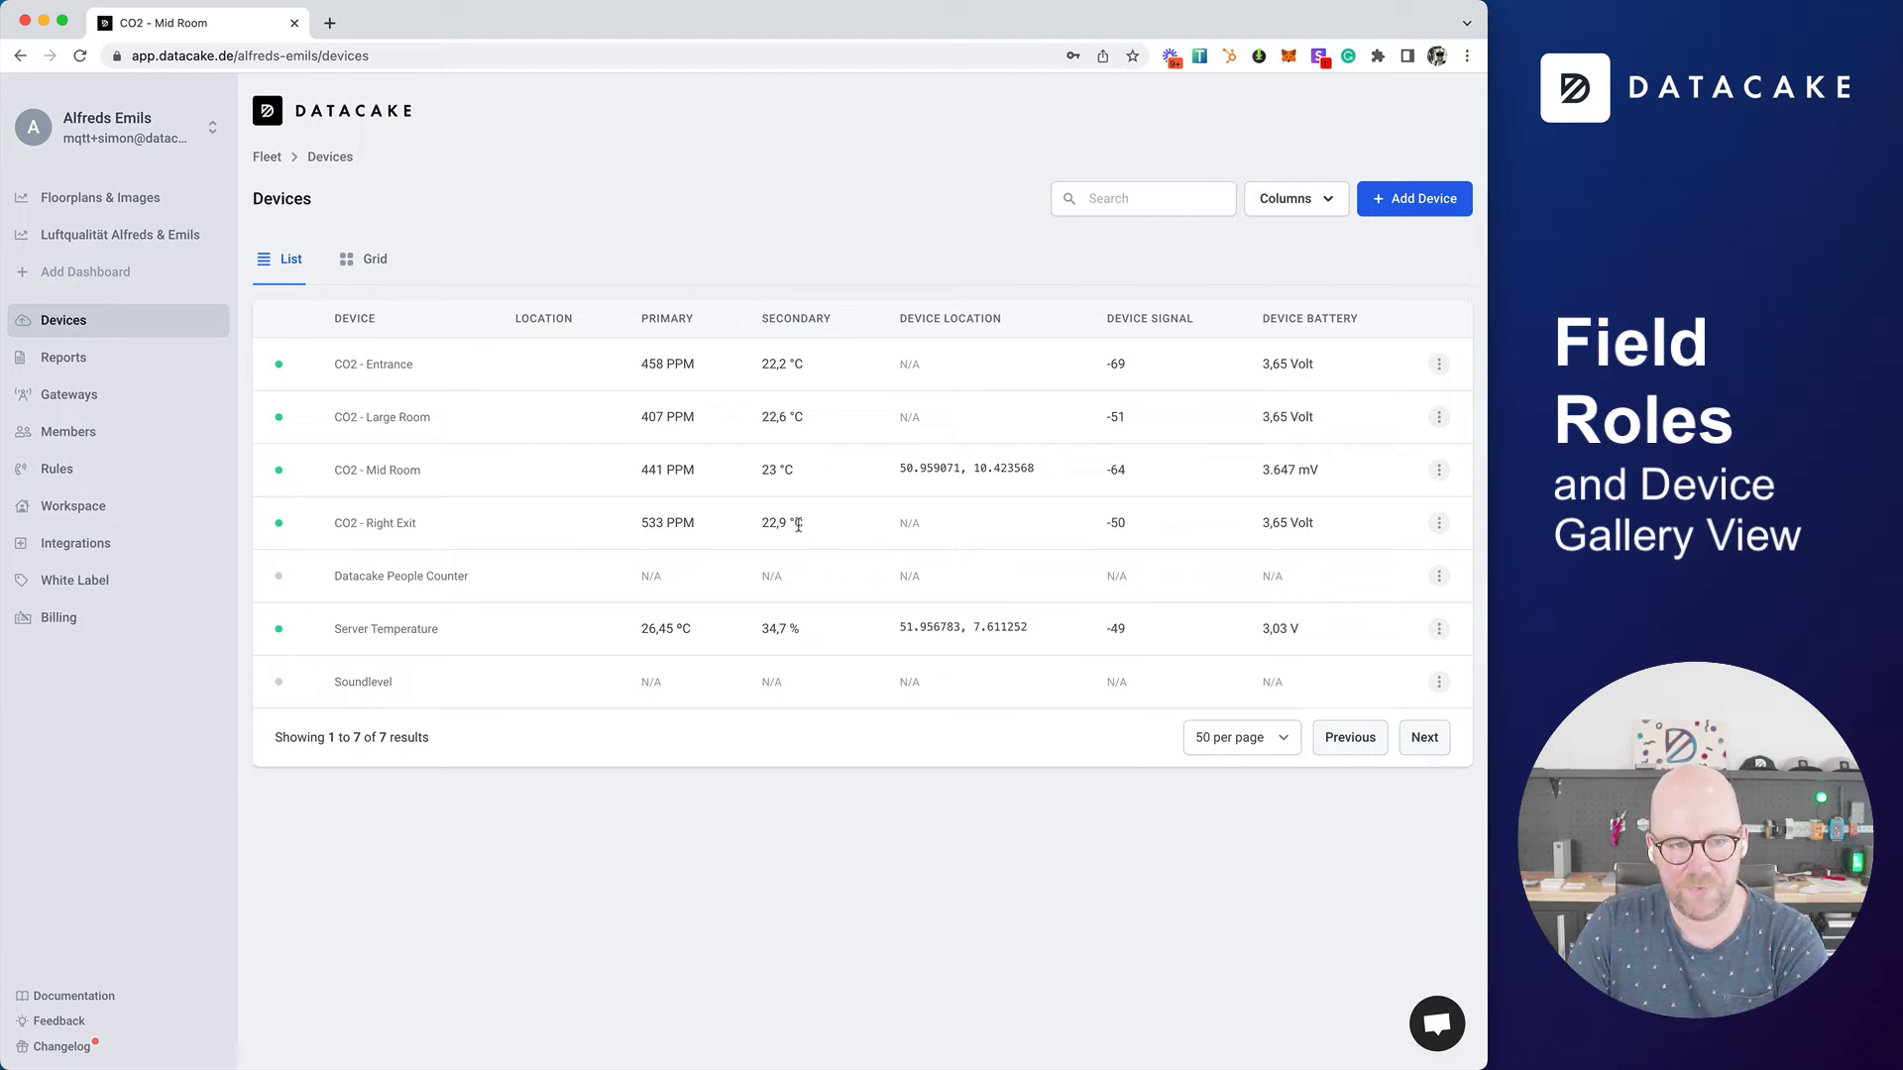
Step: View the CO2 - Mid Room device's location on its map and close the map again
left_click(1041, 469)
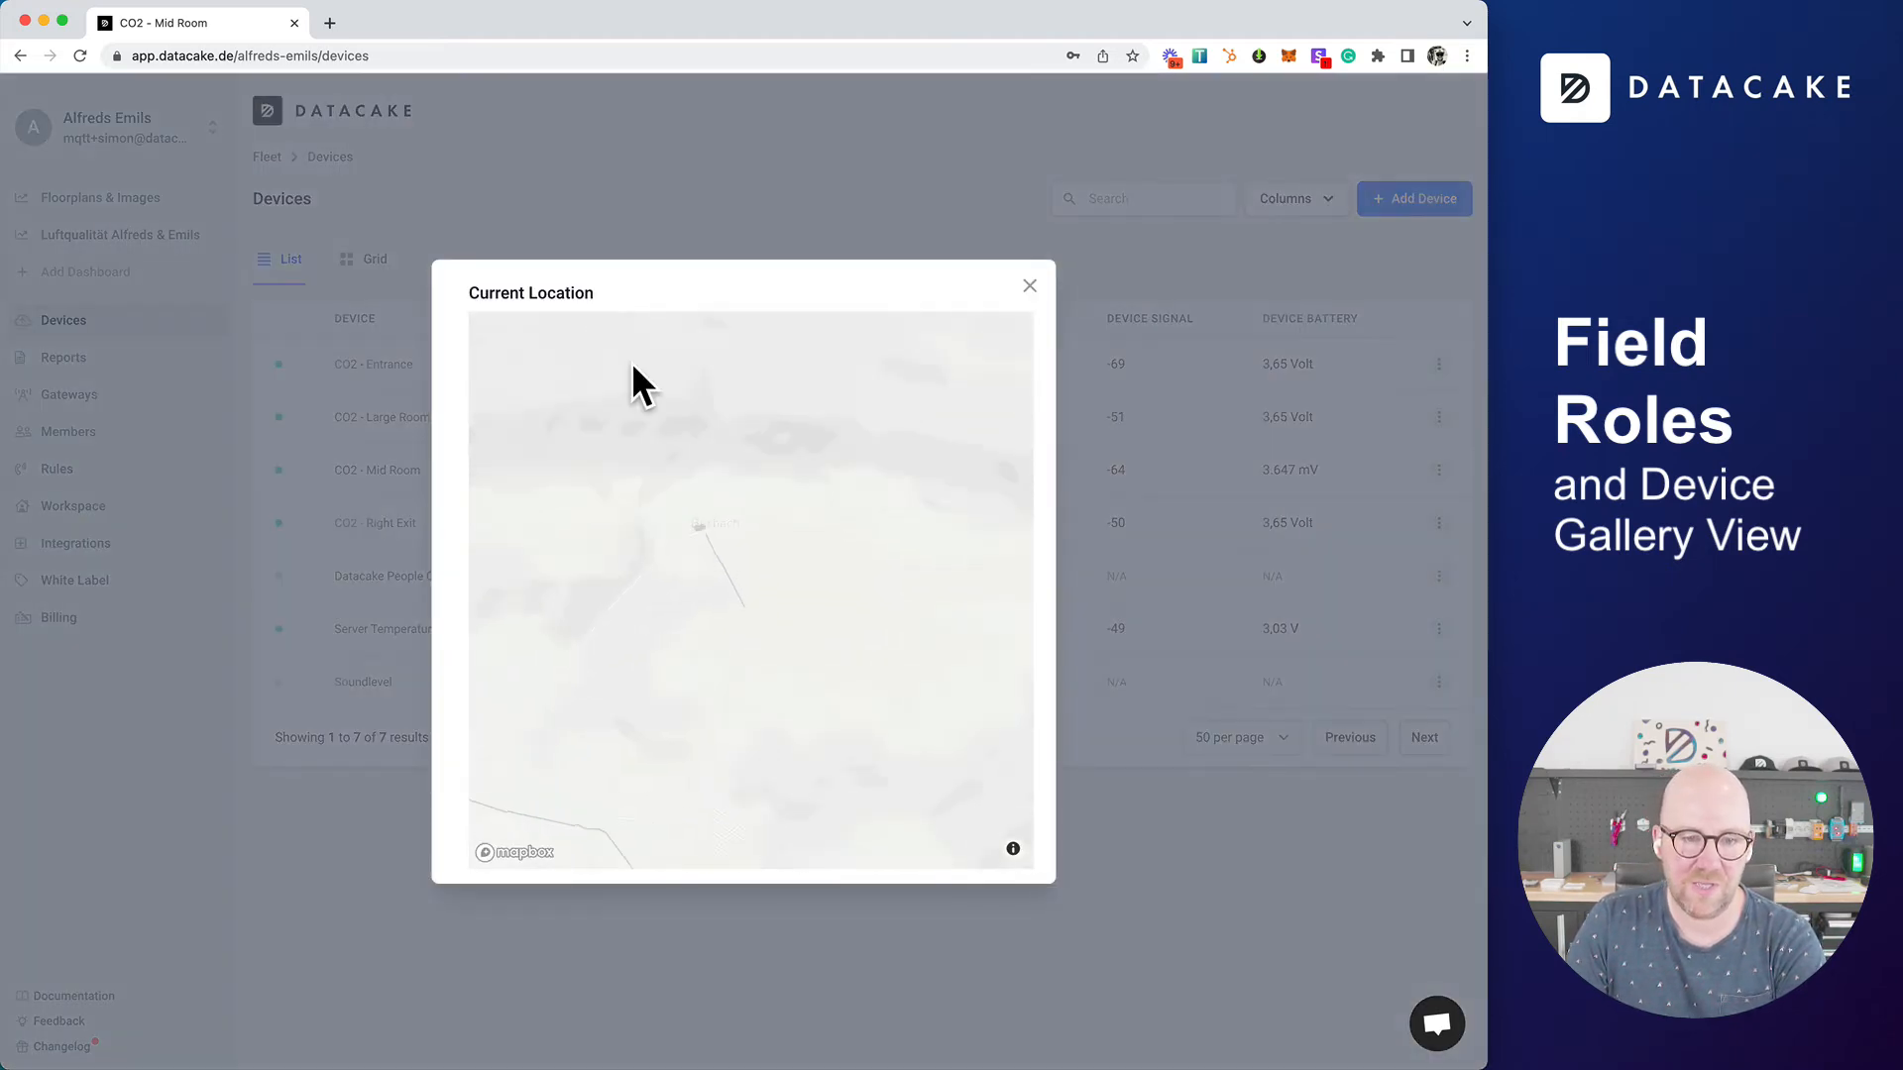
left_click(1030, 287)
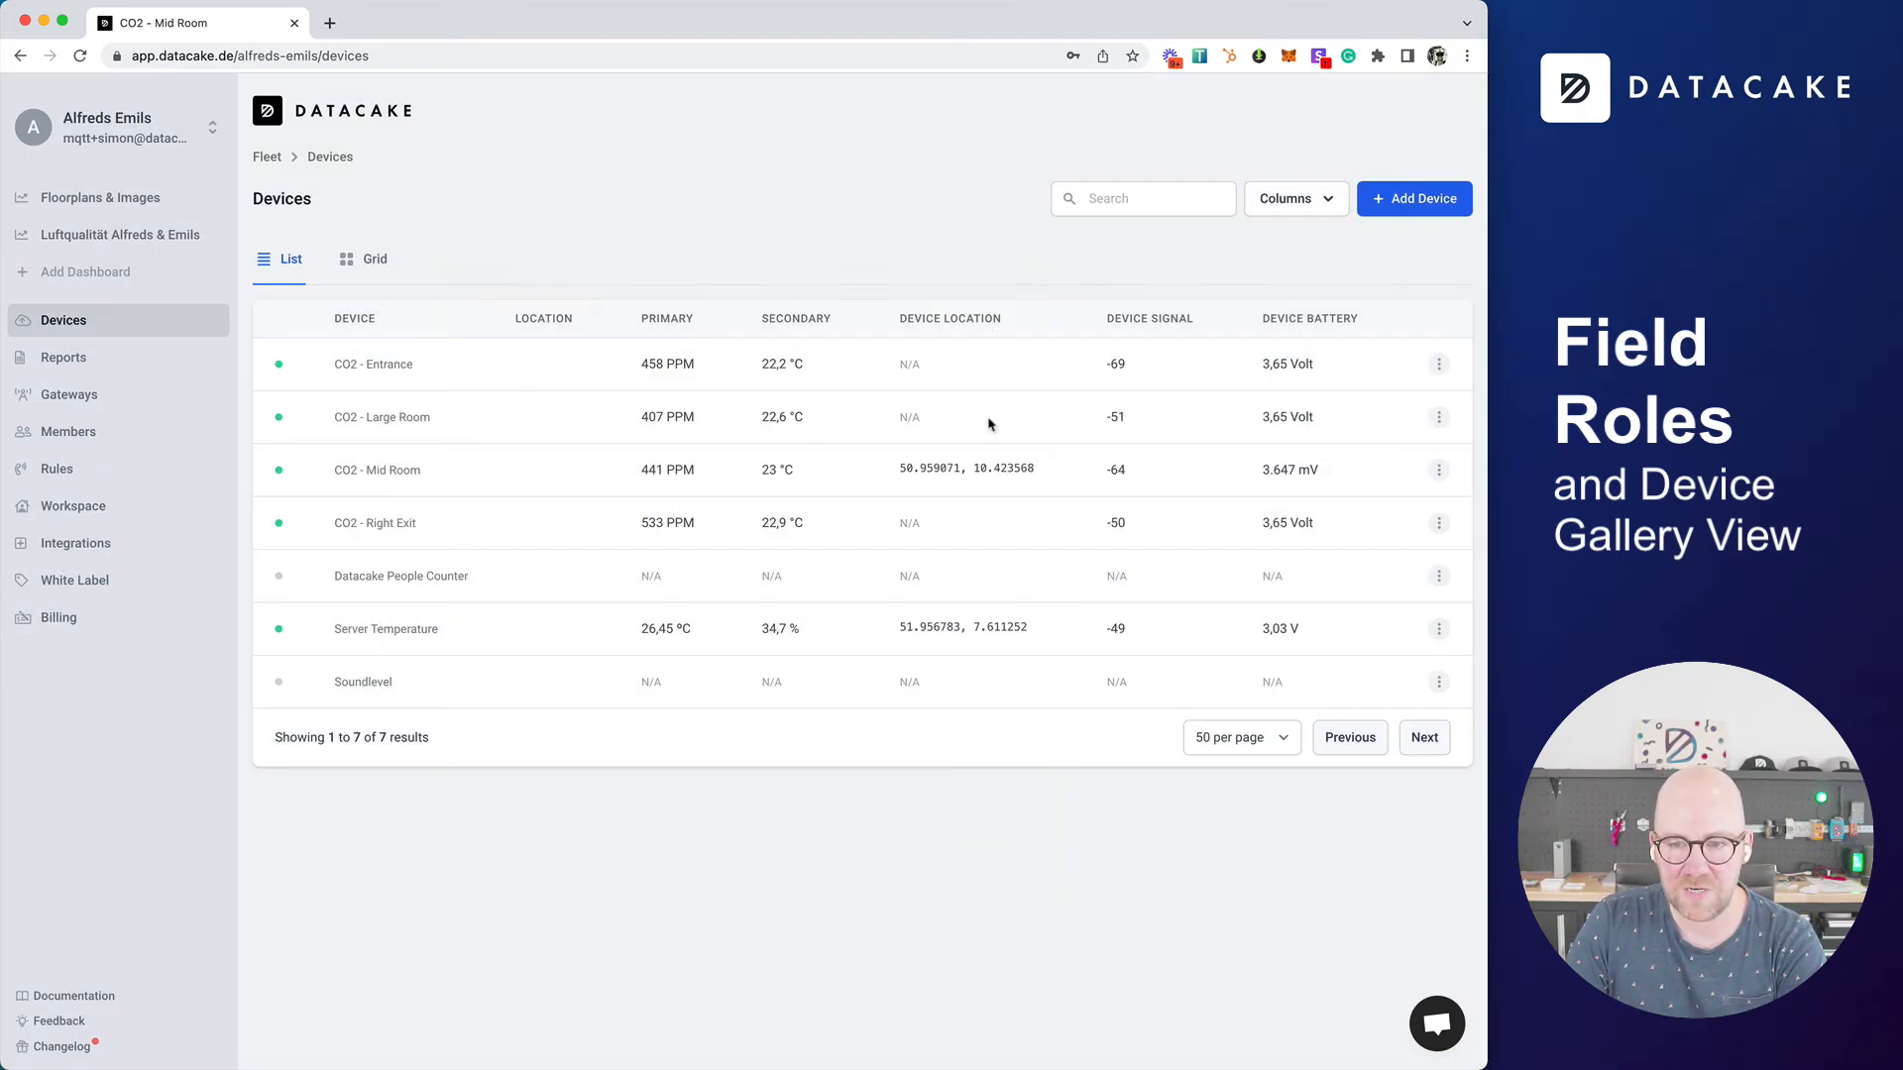
Step: Sort the device list by battery and by signal in both directions, finishing with ascending order by device name
left_click(1301, 333)
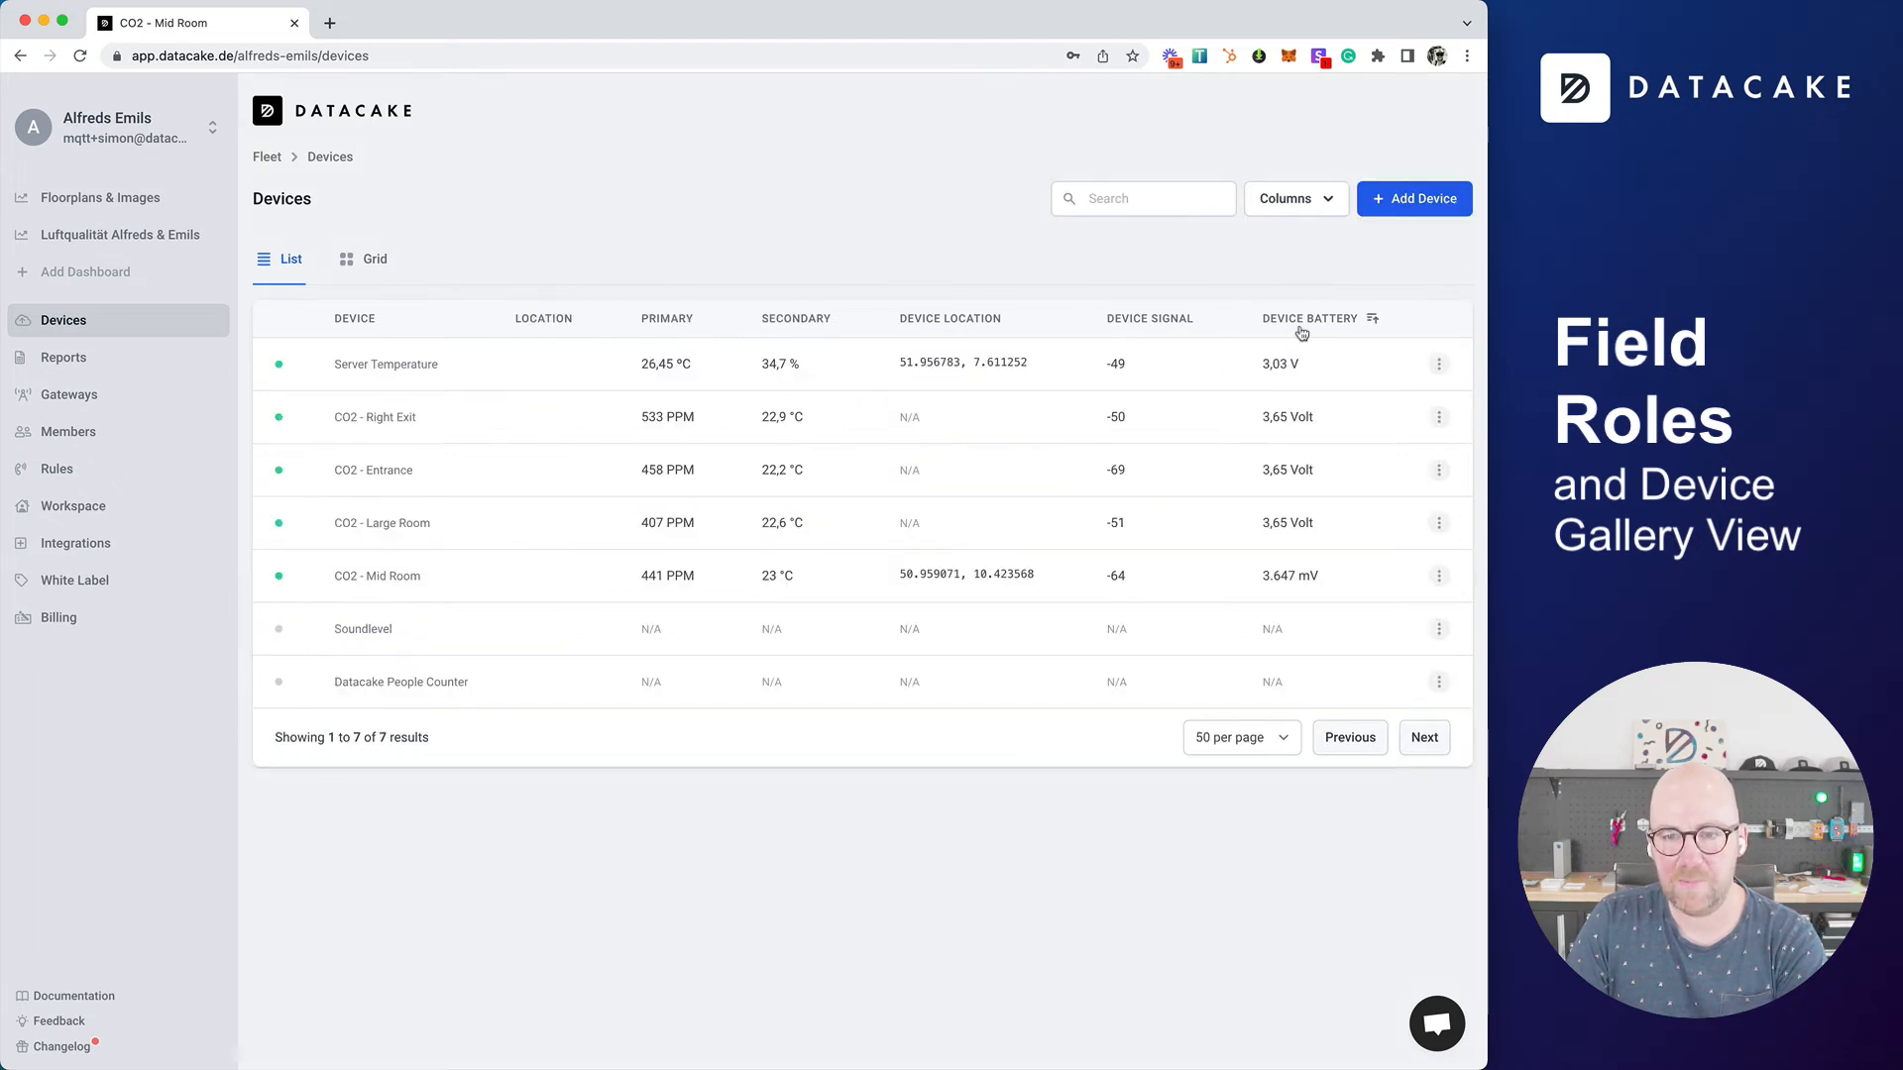
left_click(1145, 320)
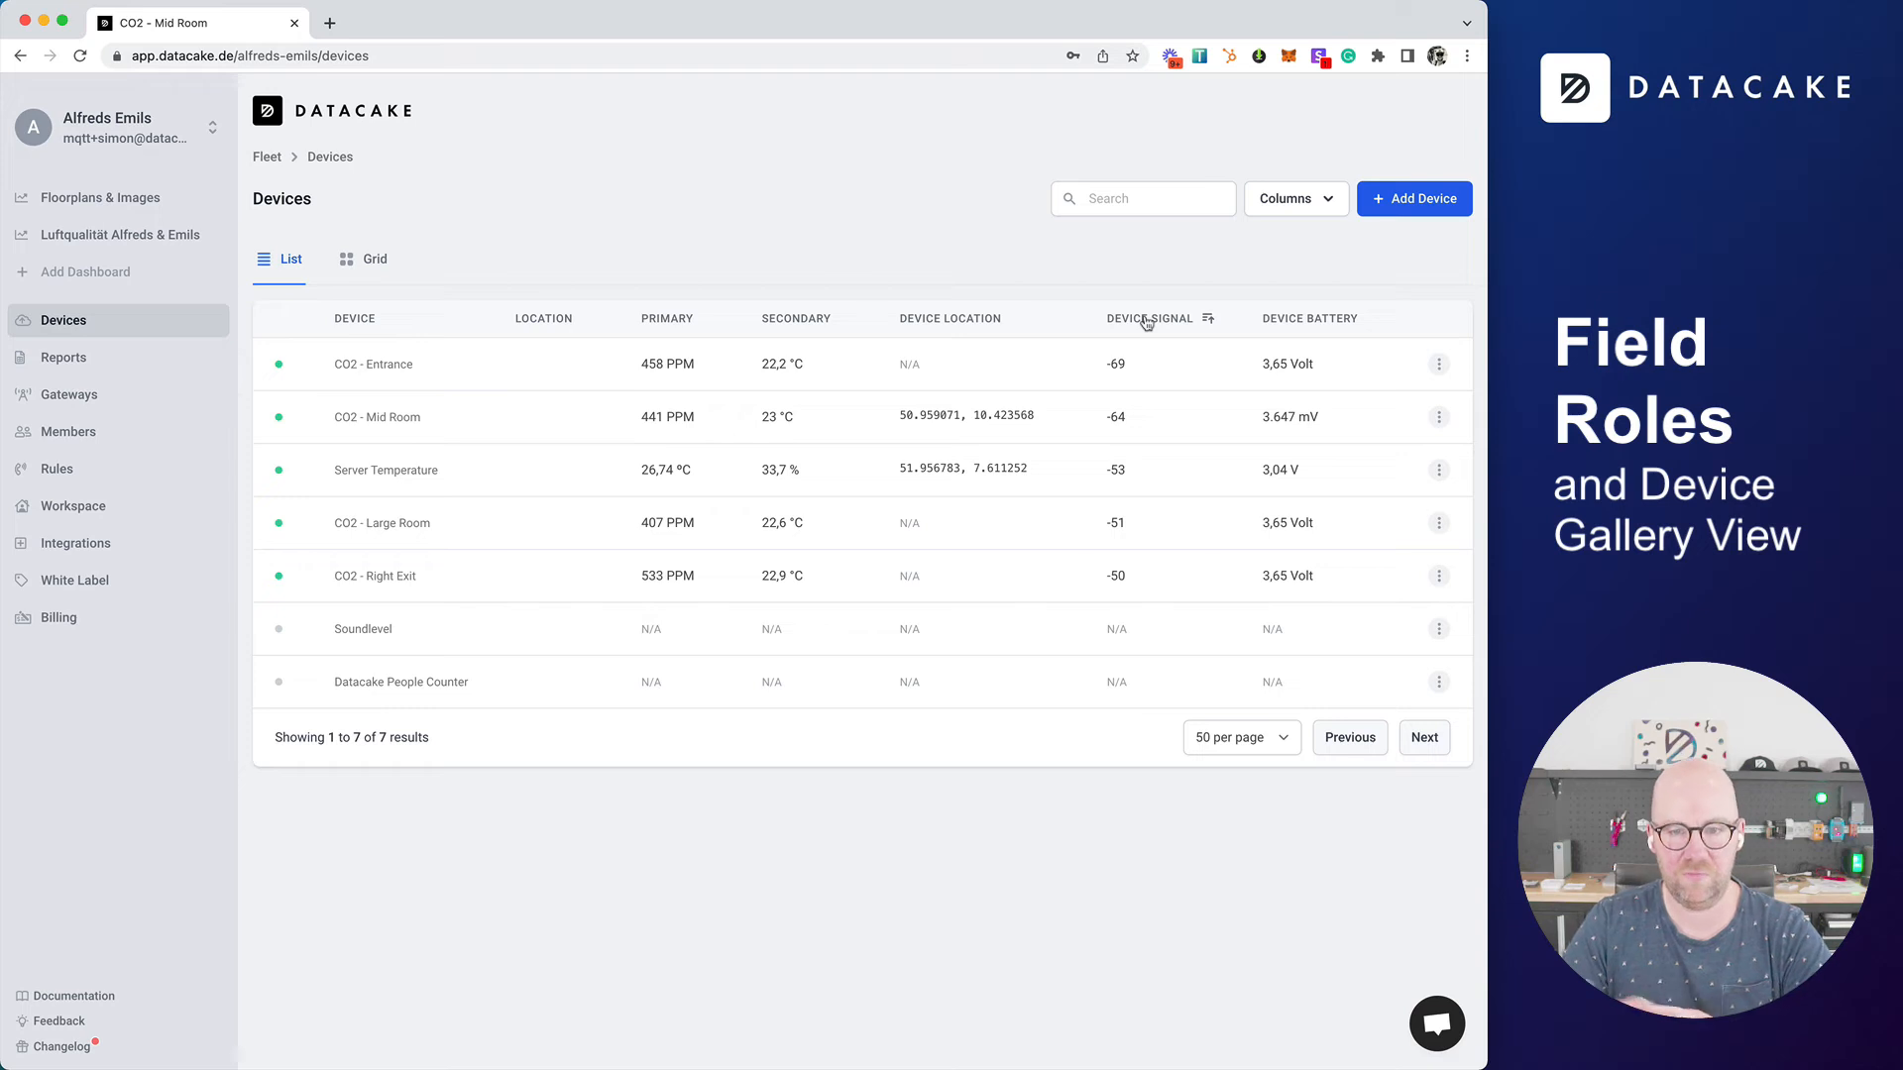
left_click(1147, 321)
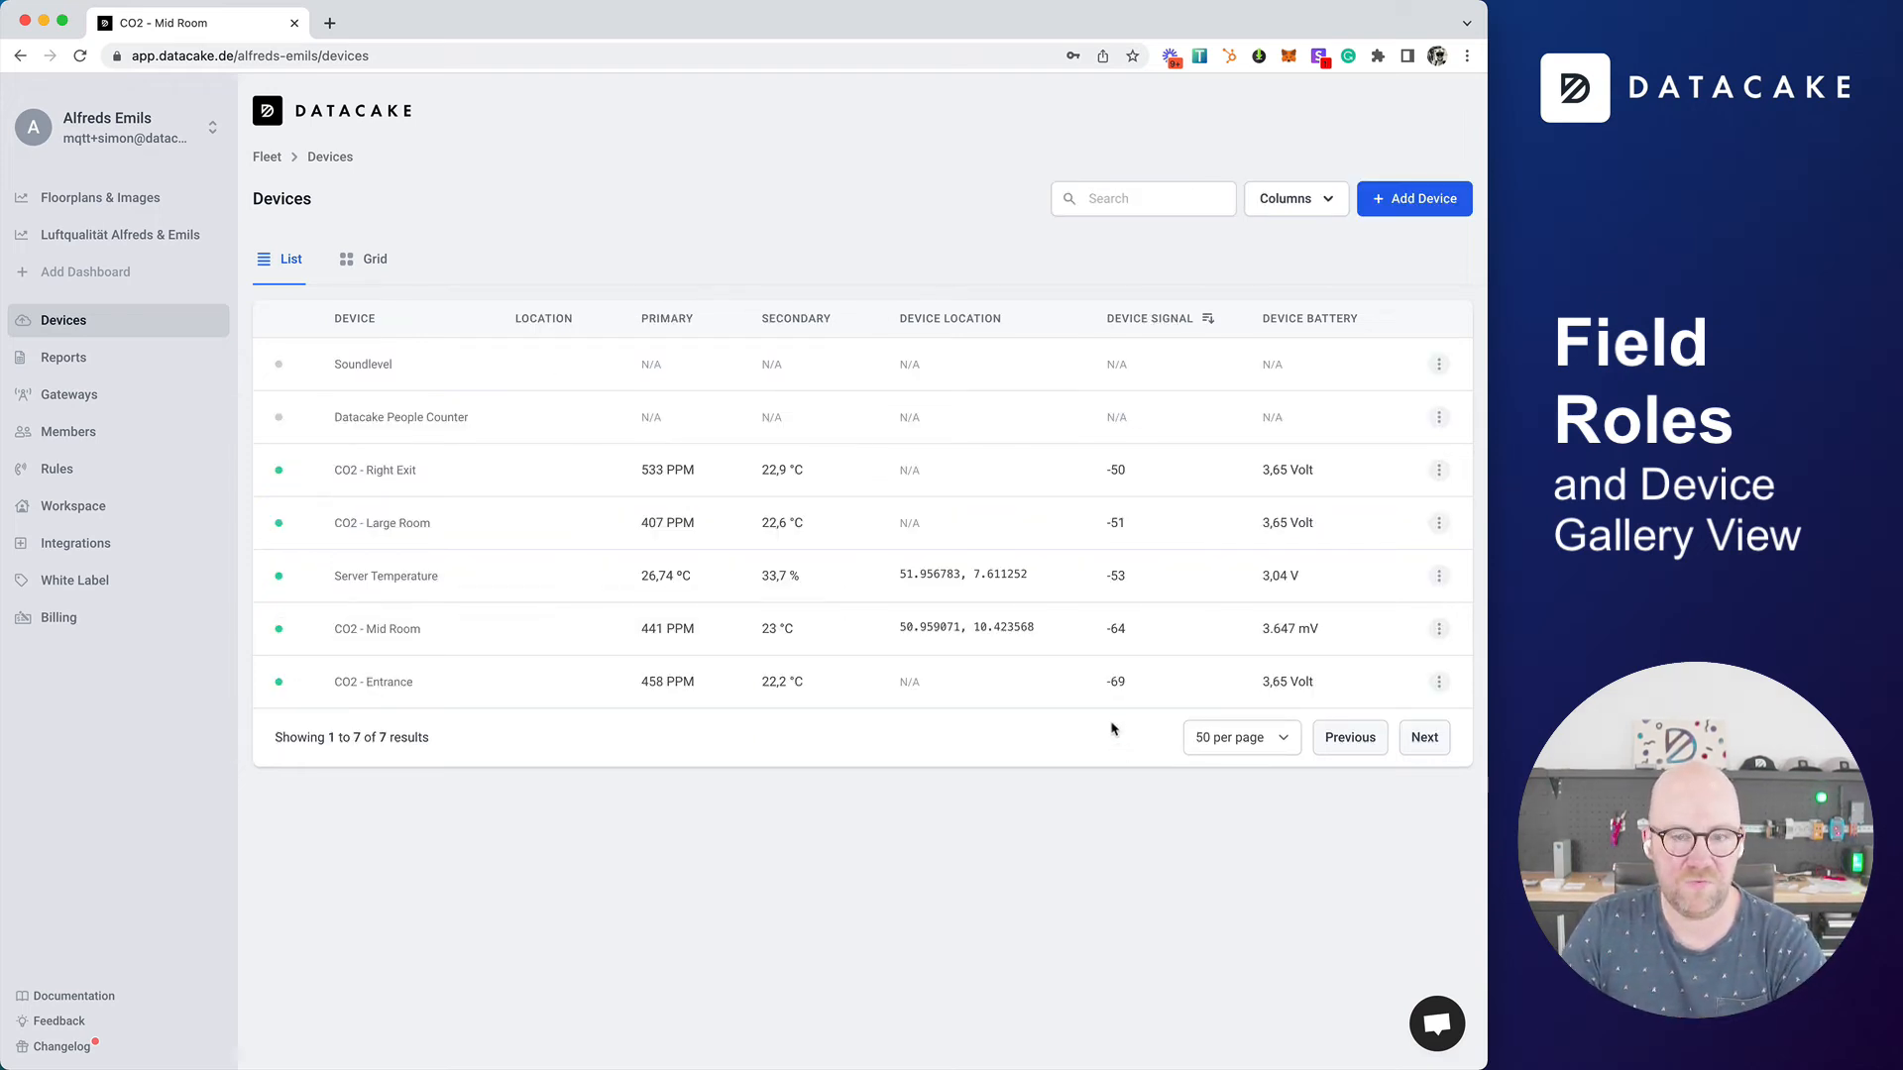
left_click(357, 320)
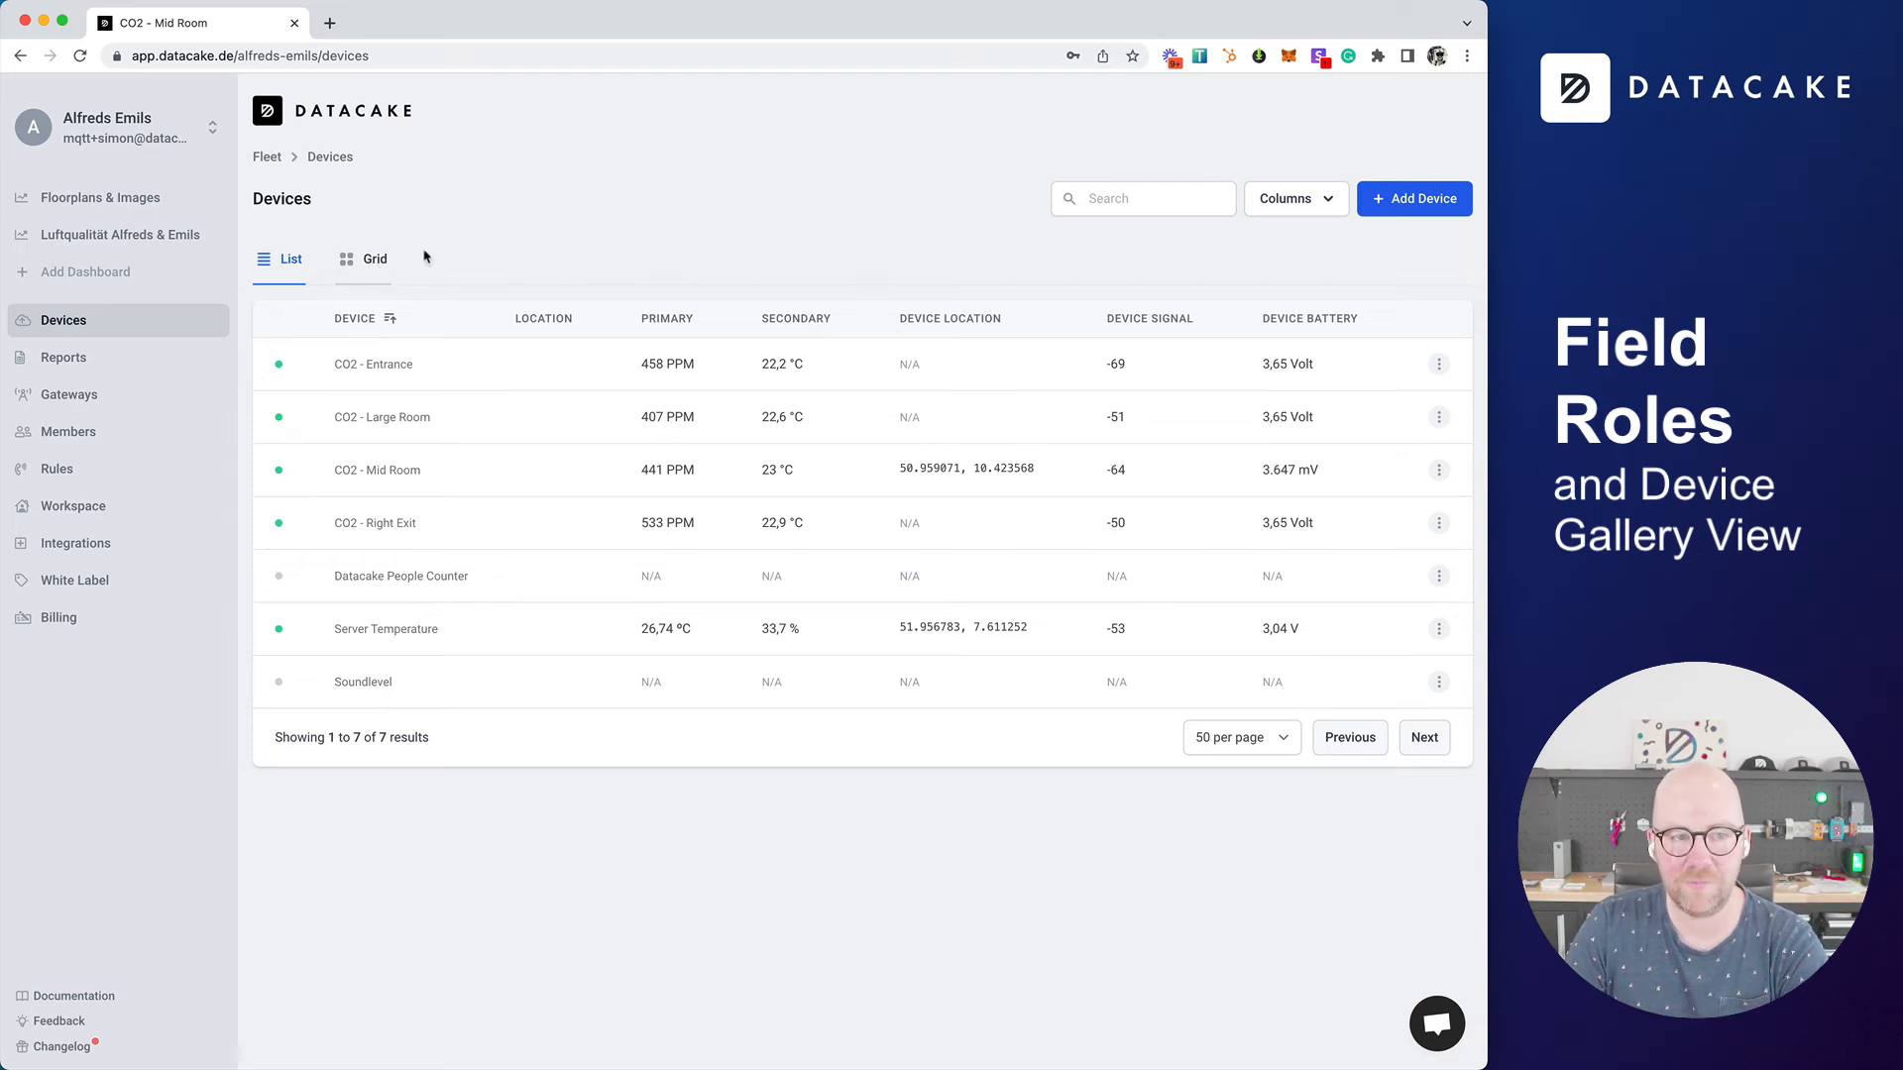
Step: Switch the device overview to the grid view and search the devices for co2
left_click(362, 260)
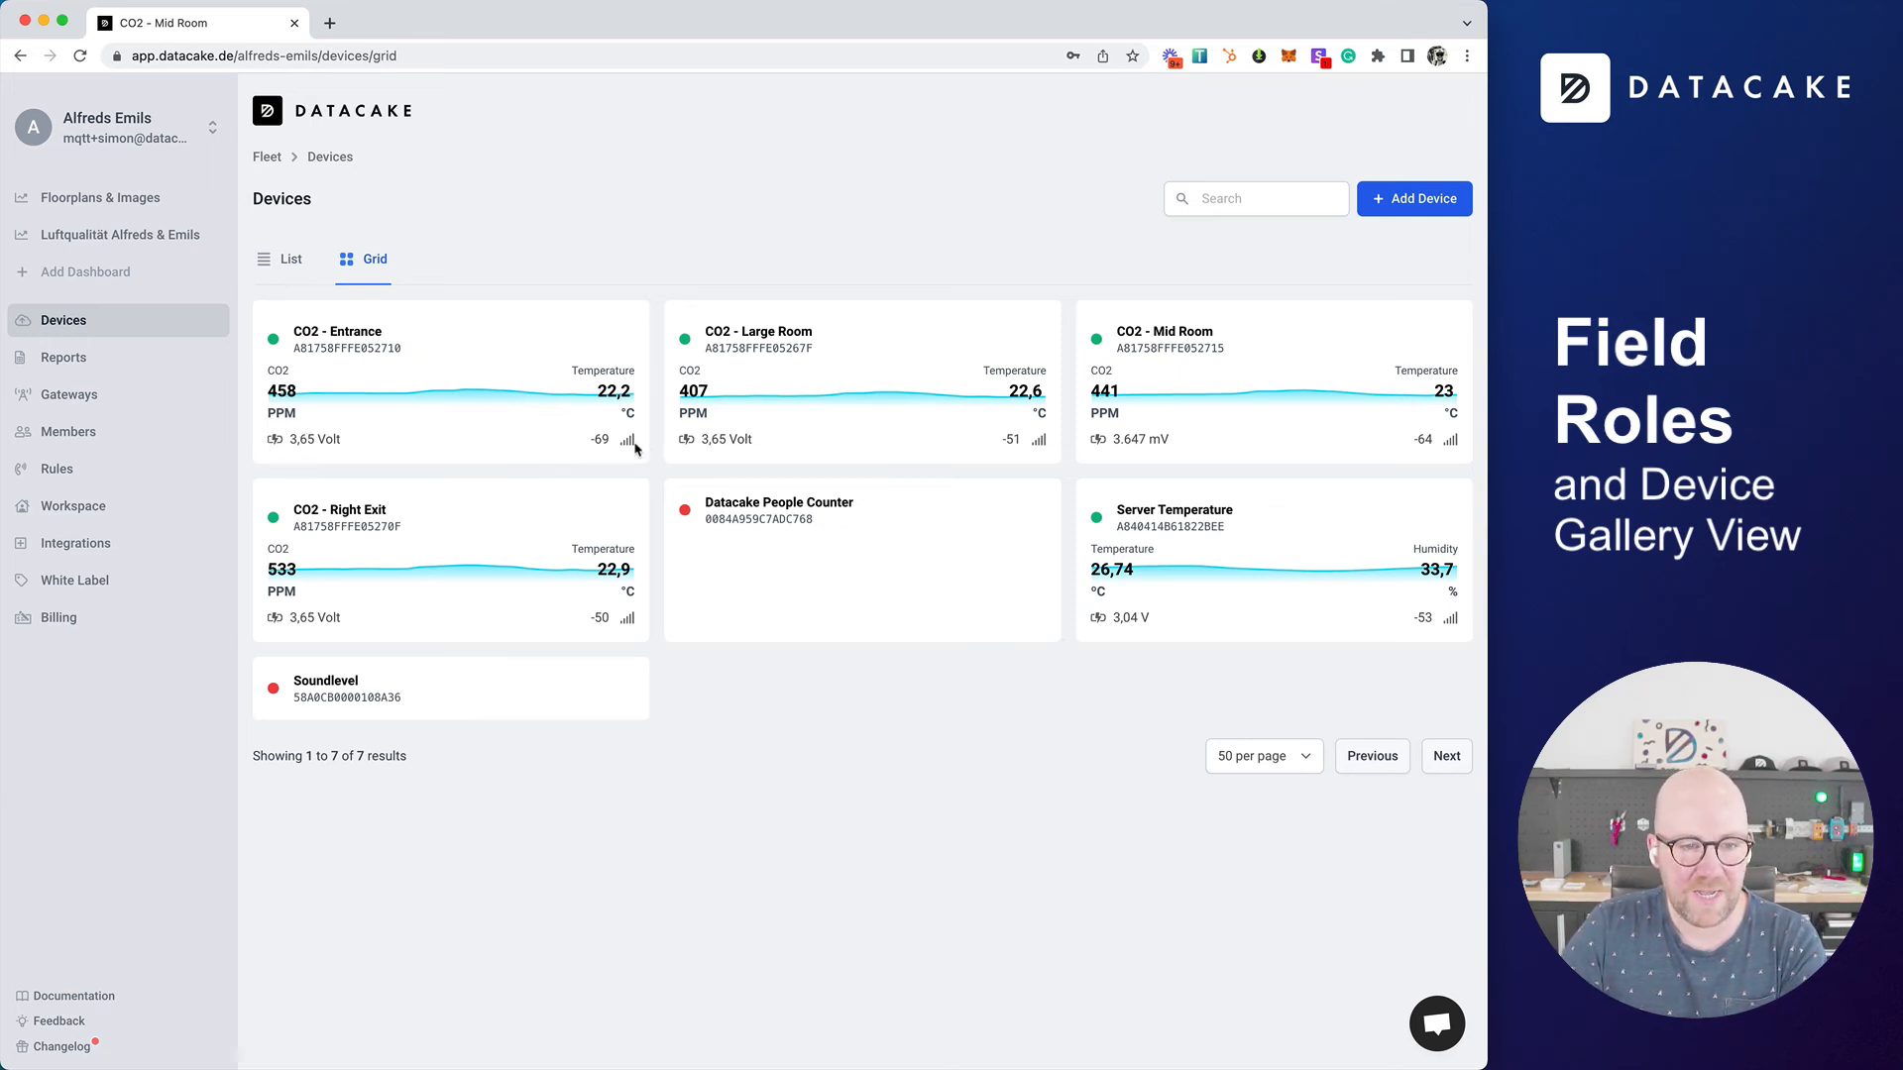
left_click(1283, 197)
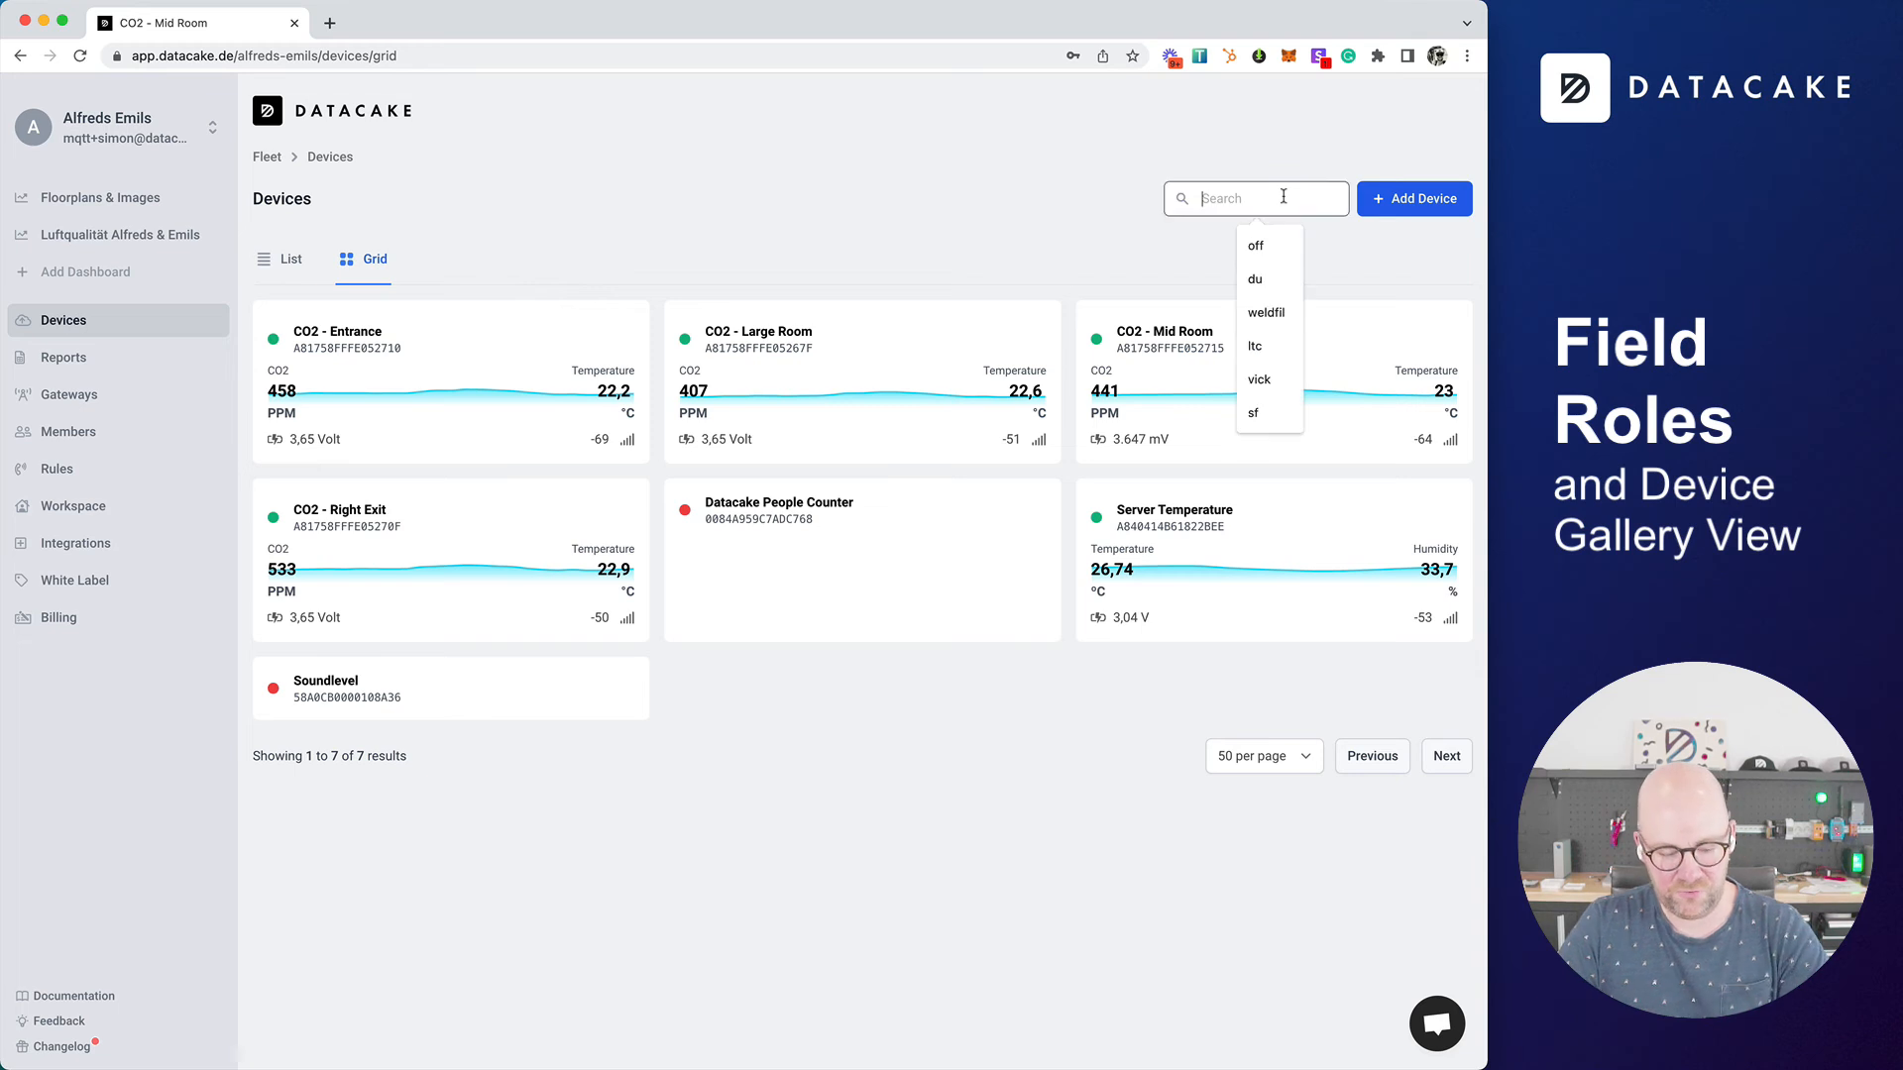
type("co2")
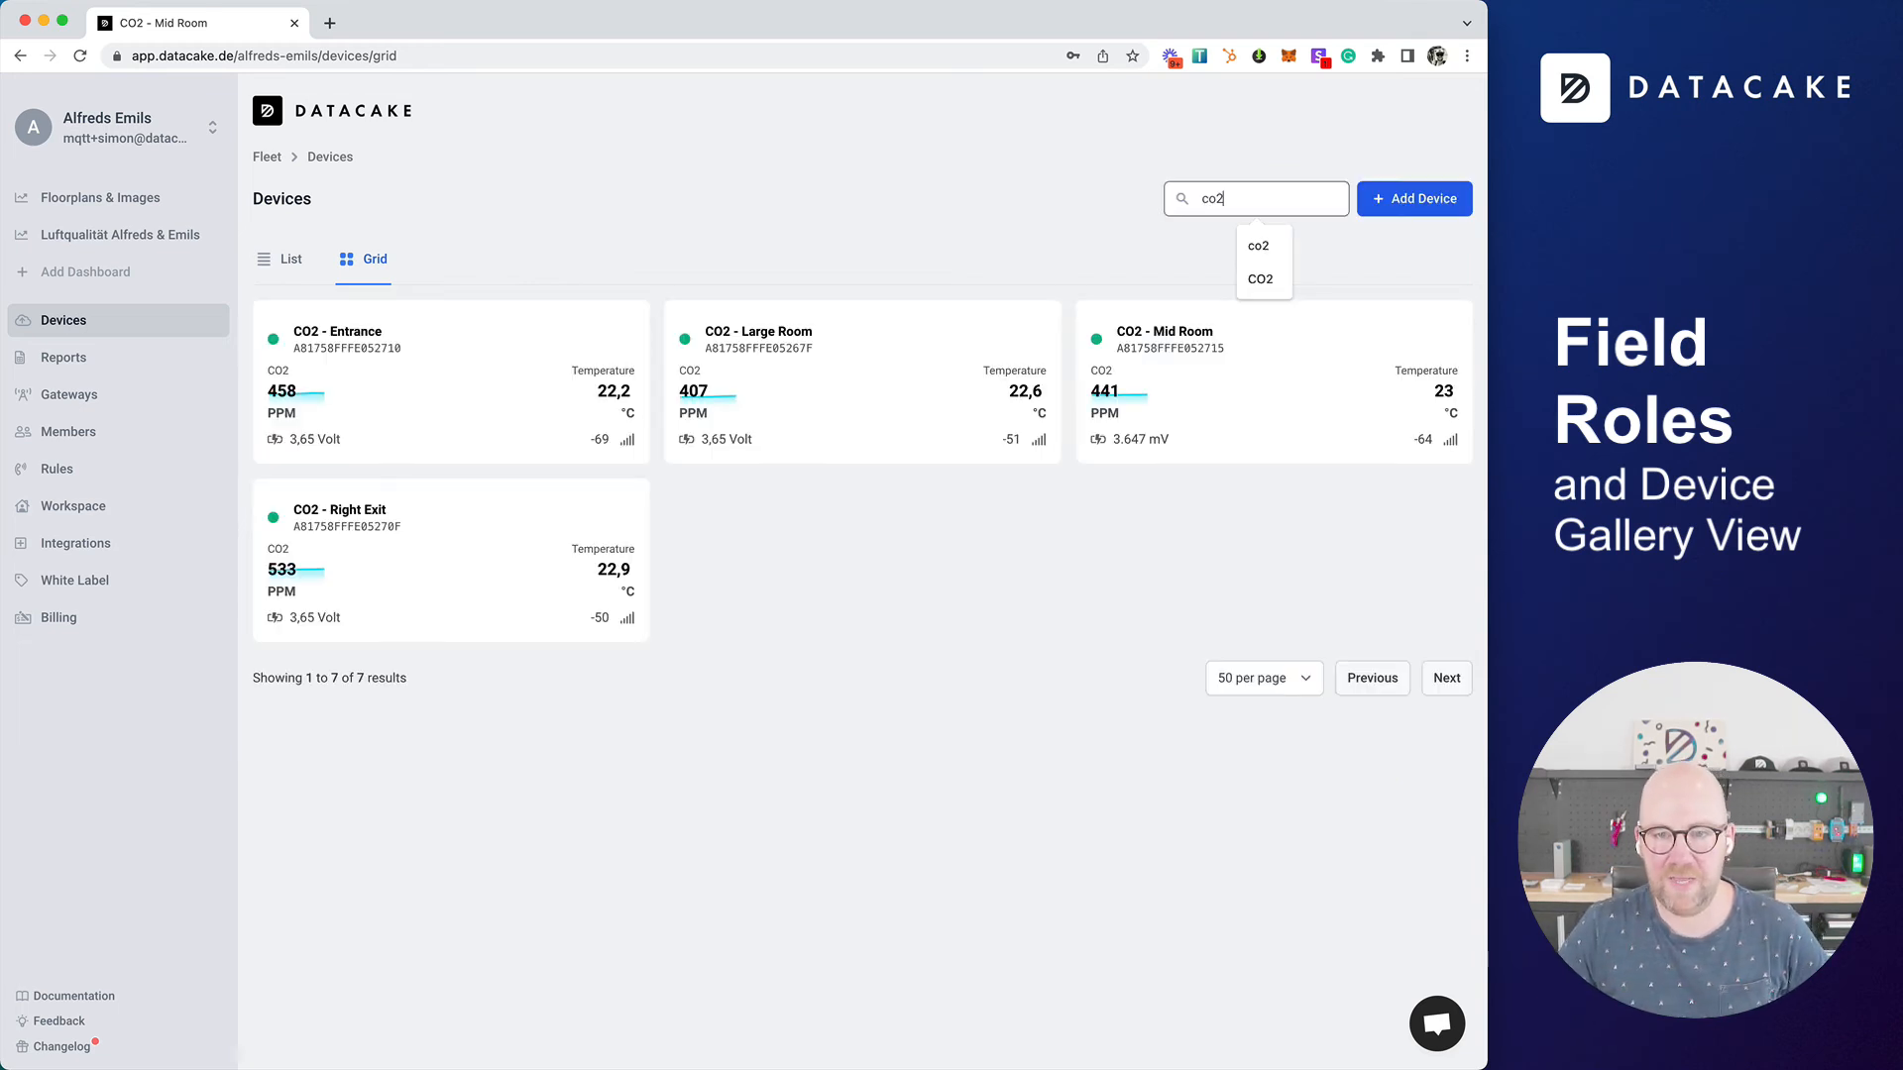